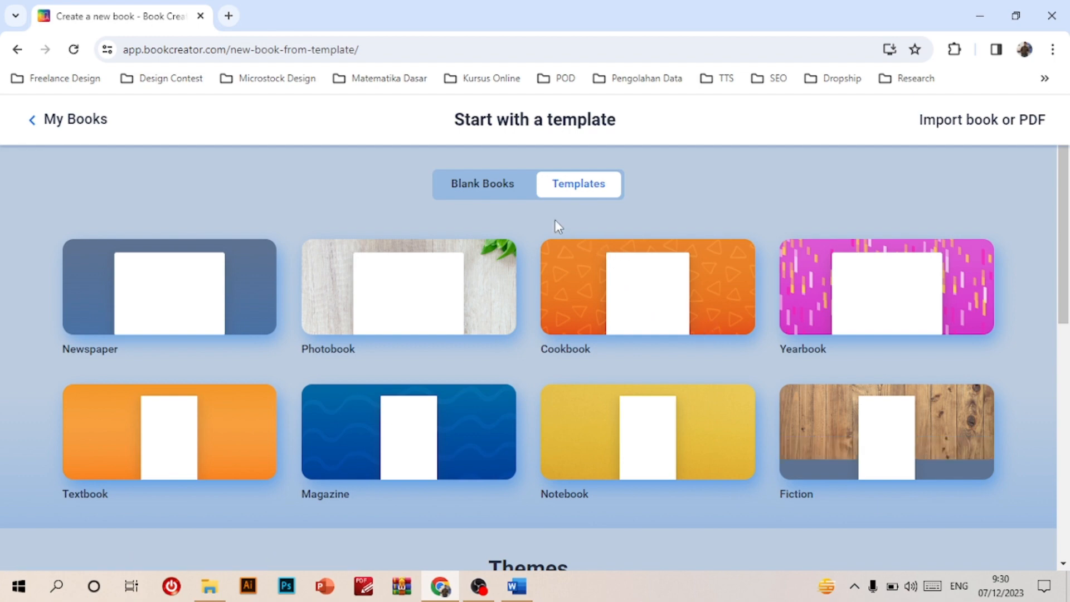
- Create a blank book in the Portrait 2:3 shape
{"action": "left_click", "coordinate": [499, 193]}
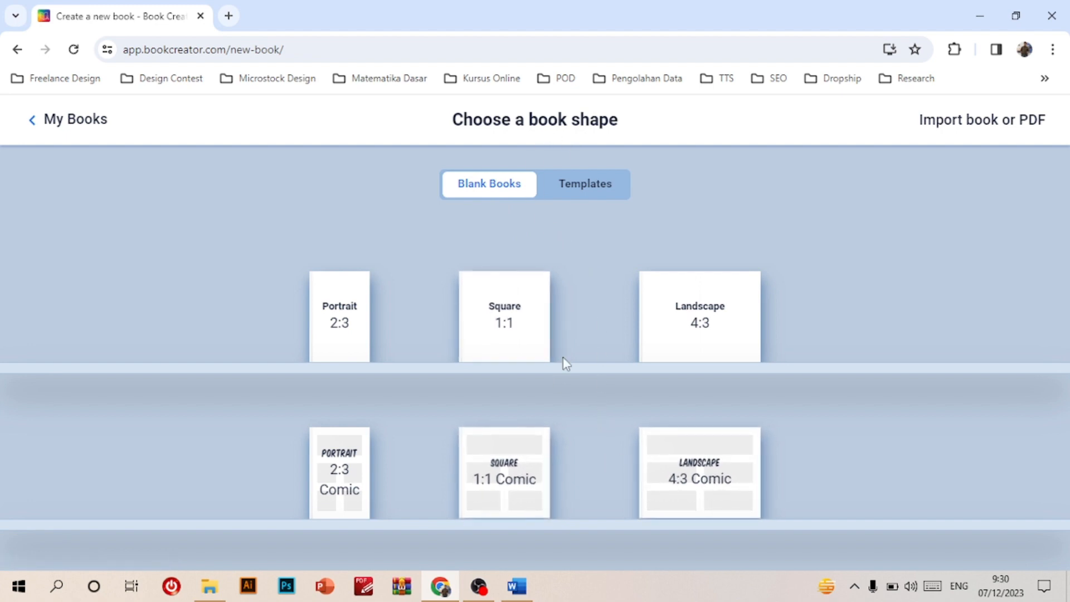
{"action": "left_click", "coordinate": [351, 334]}
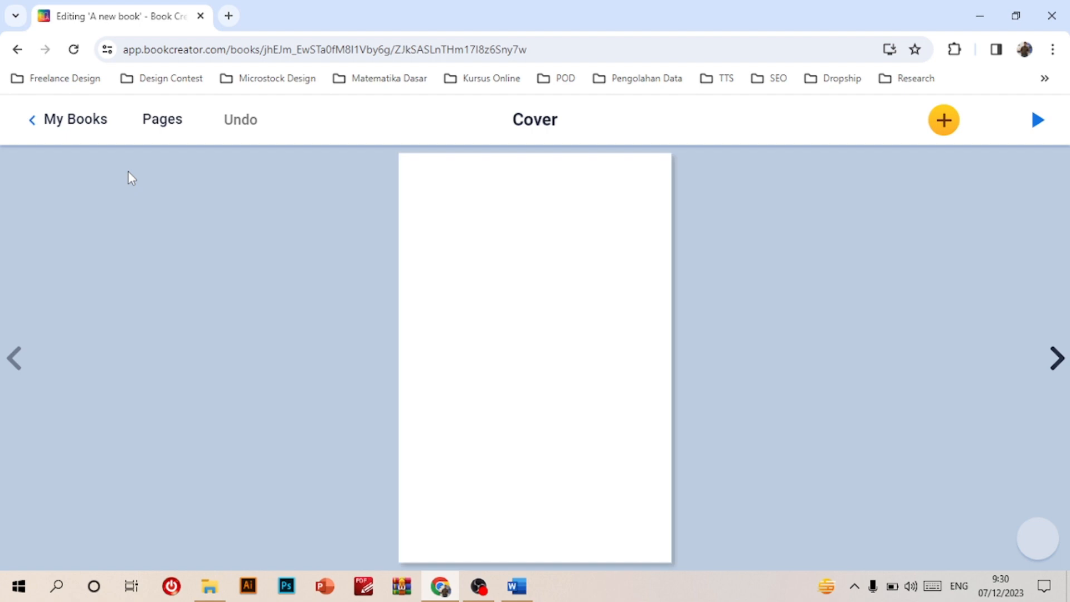
{"action": "left_click", "coordinate": [944, 121]}
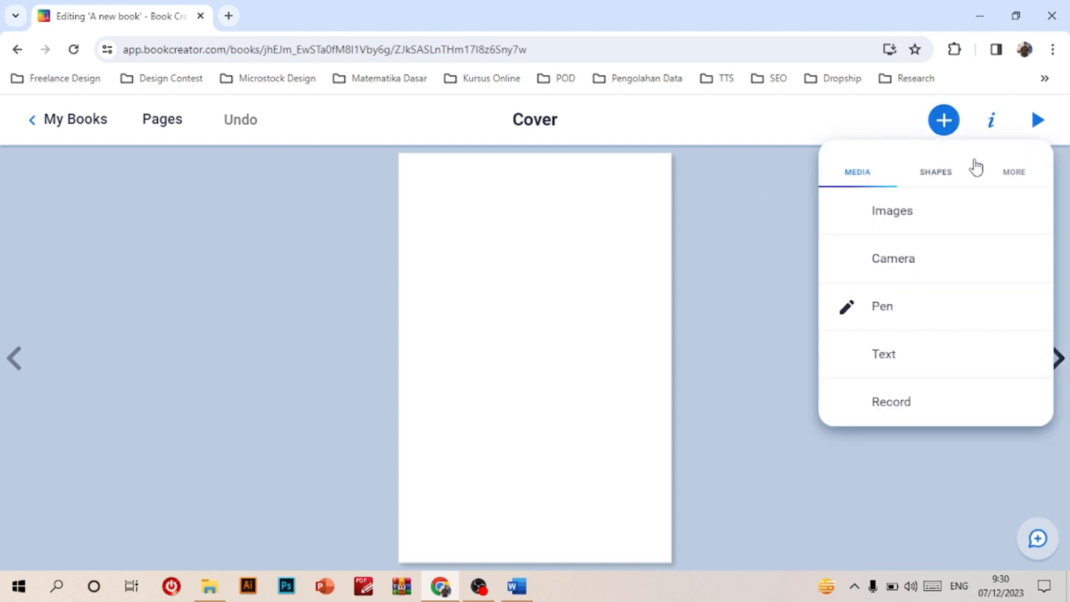
{"action": "left_click", "coordinate": [1006, 175]}
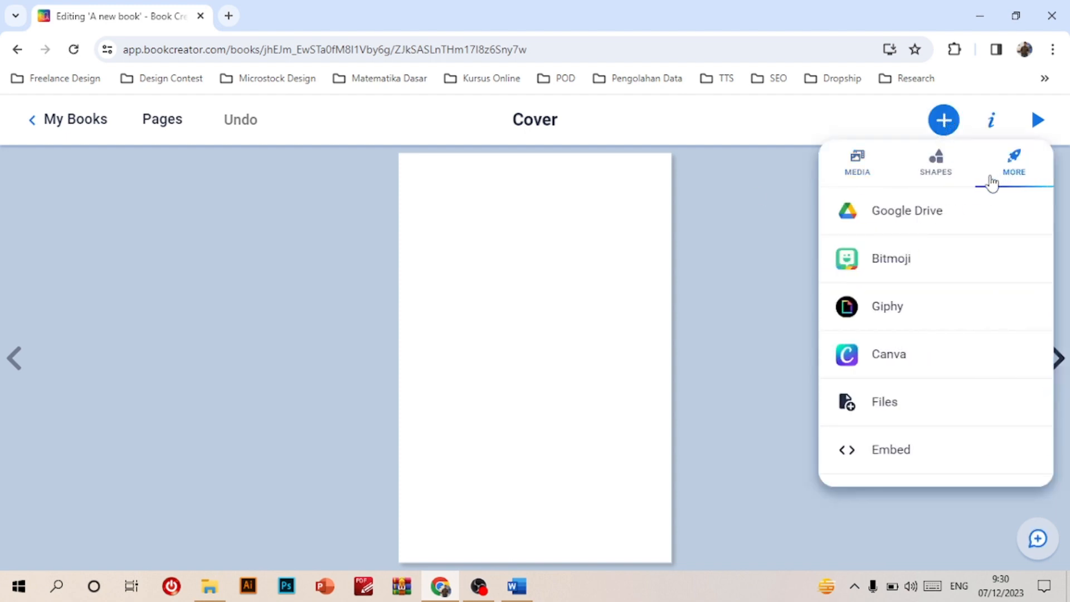
{"action": "left_click", "coordinate": [857, 166]}
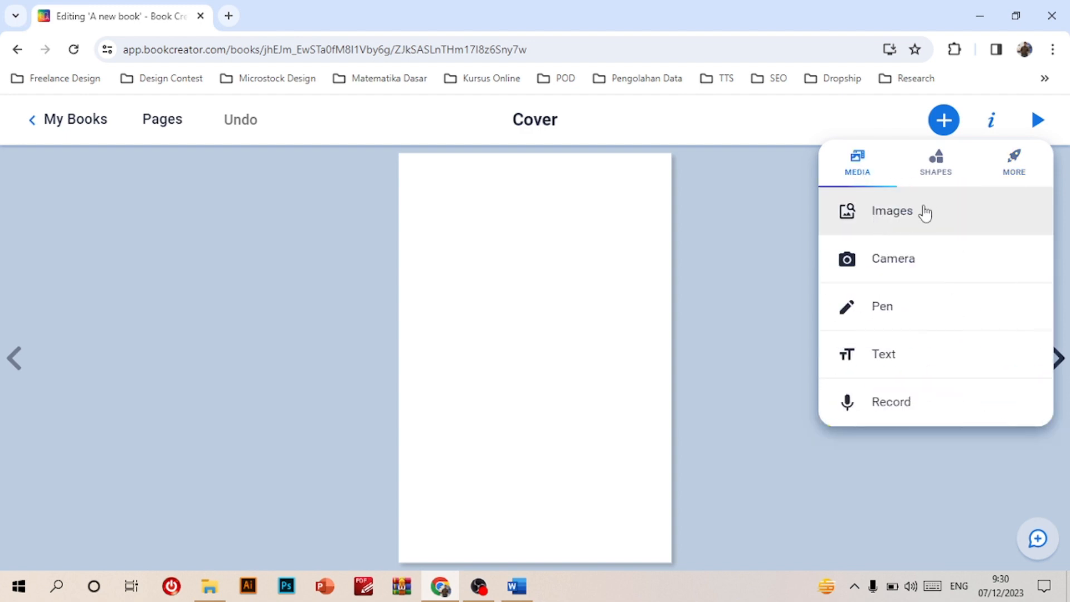
{"action": "left_click", "coordinate": [453, 226]}
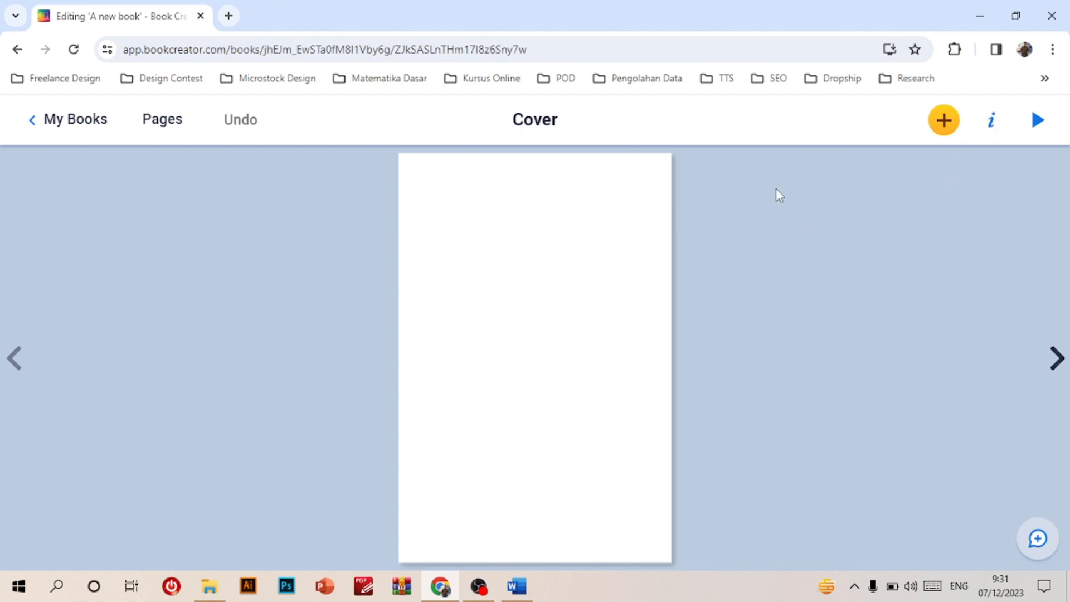
- Open the embedded Canva editor to design the book's cover page
{"action": "left_click", "coordinate": [954, 126]}
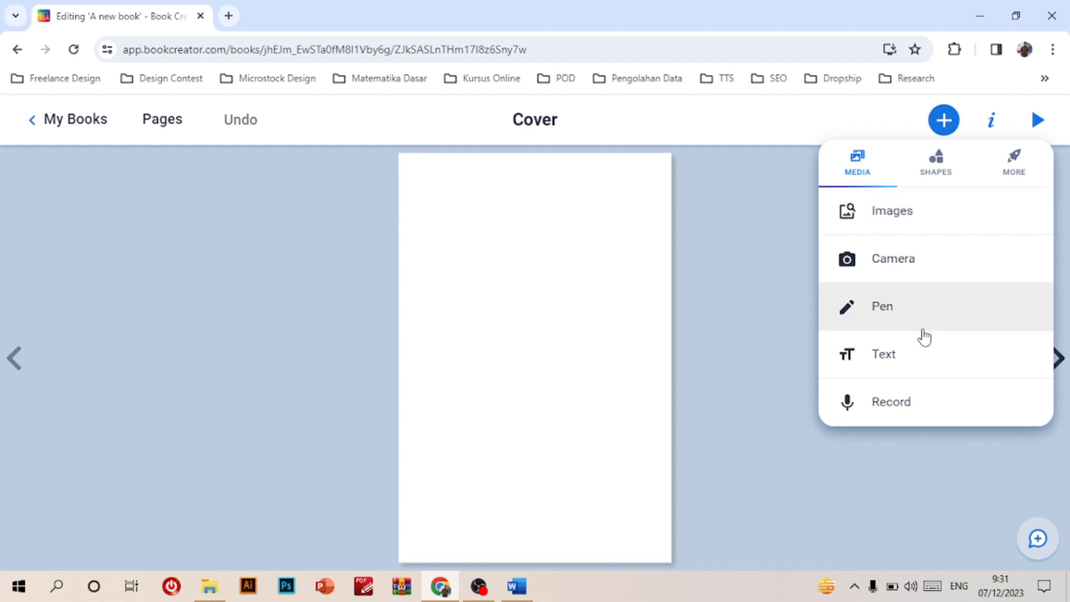
{"action": "left_click", "coordinate": [925, 181]}
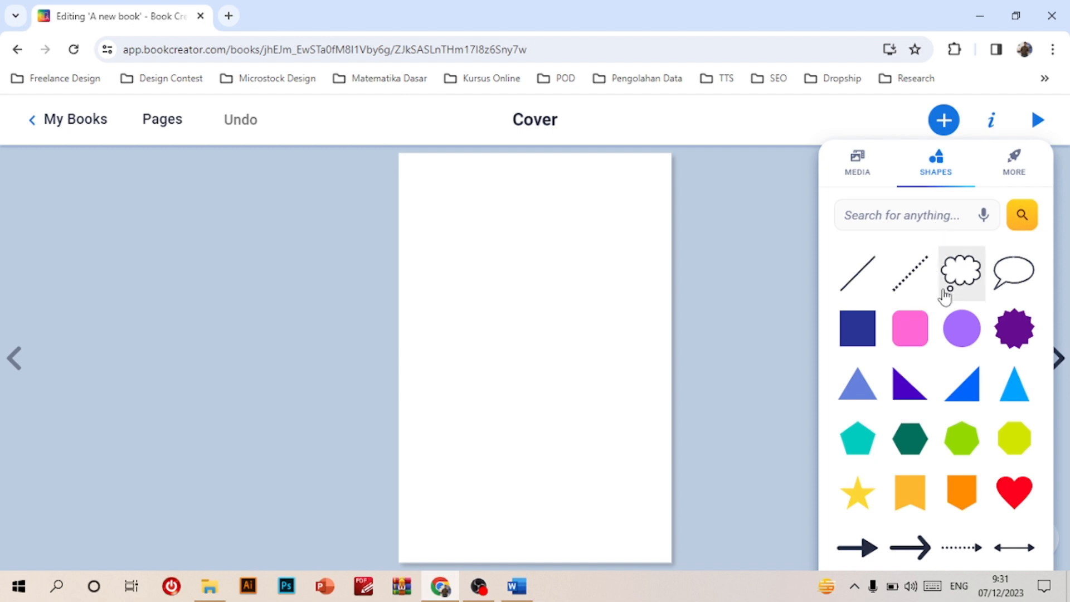
{"action": "left_click", "coordinate": [1014, 185]}
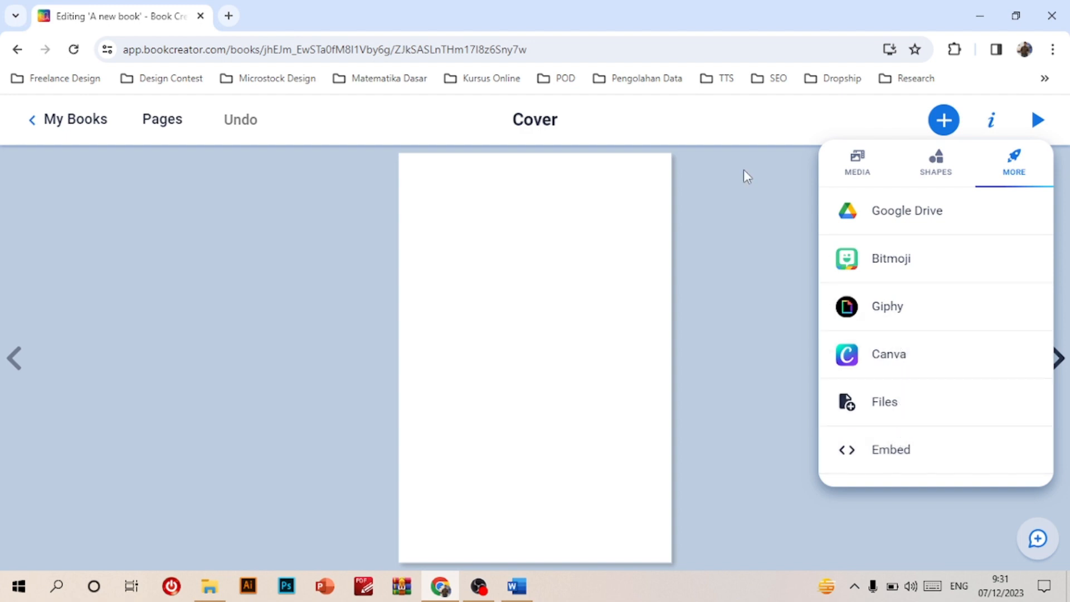
{"action": "left_click", "coordinate": [896, 360]}
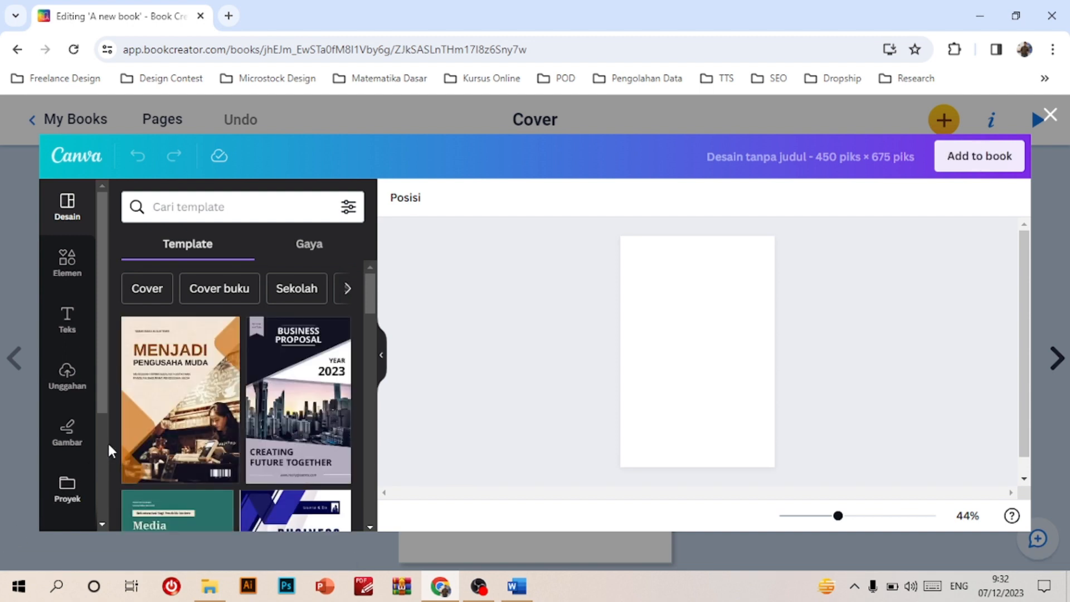
- Look through the suggested Canva book cover templates for a suitable cover design
{"action": "scroll", "coordinate": [192, 438], "scroll_direction": "down", "scroll_amount": 3}
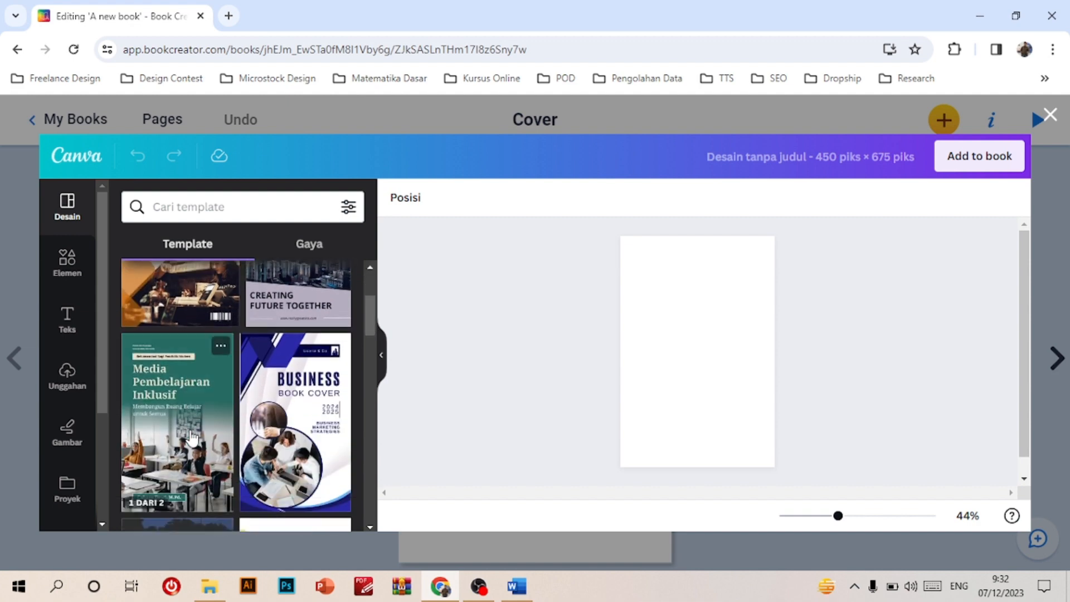
{"action": "scroll", "coordinate": [192, 437], "scroll_direction": "down", "scroll_amount": 5}
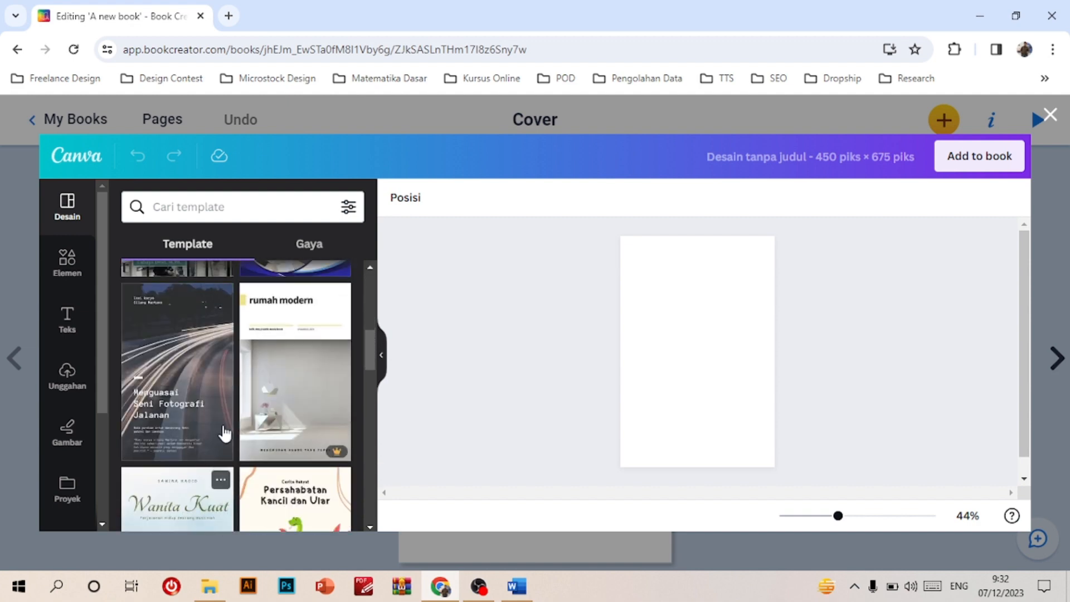
{"action": "scroll", "coordinate": [225, 434], "scroll_direction": "down", "scroll_amount": 15}
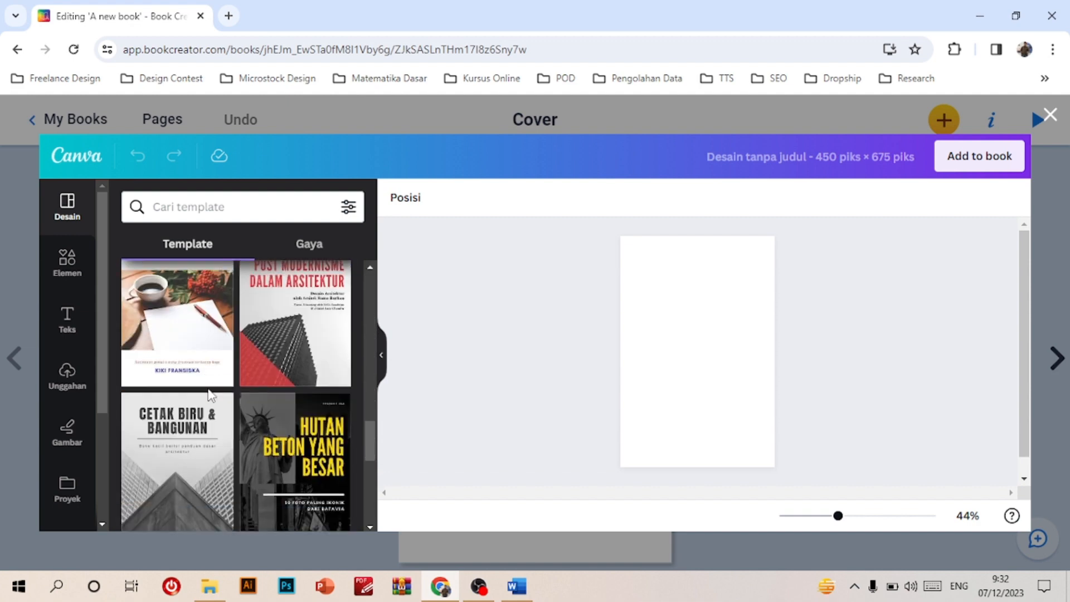
{"action": "scroll", "coordinate": [209, 396], "scroll_direction": "down", "scroll_amount": 5}
{"action": "scroll", "coordinate": [211, 397], "scroll_direction": "up", "scroll_amount": 3}
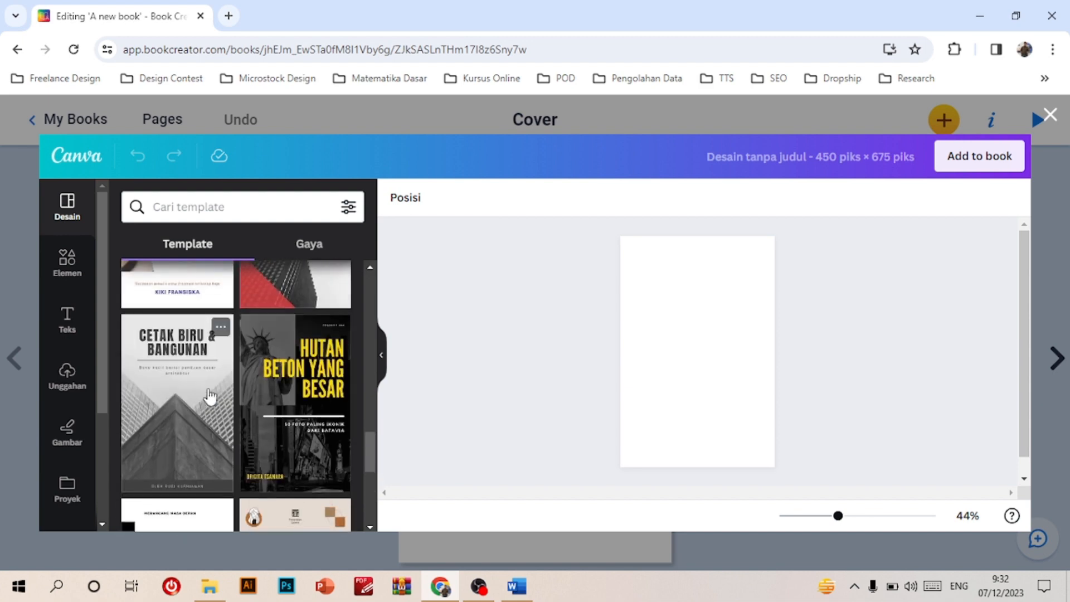
{"action": "scroll", "coordinate": [209, 397], "scroll_direction": "up", "scroll_amount": 10}
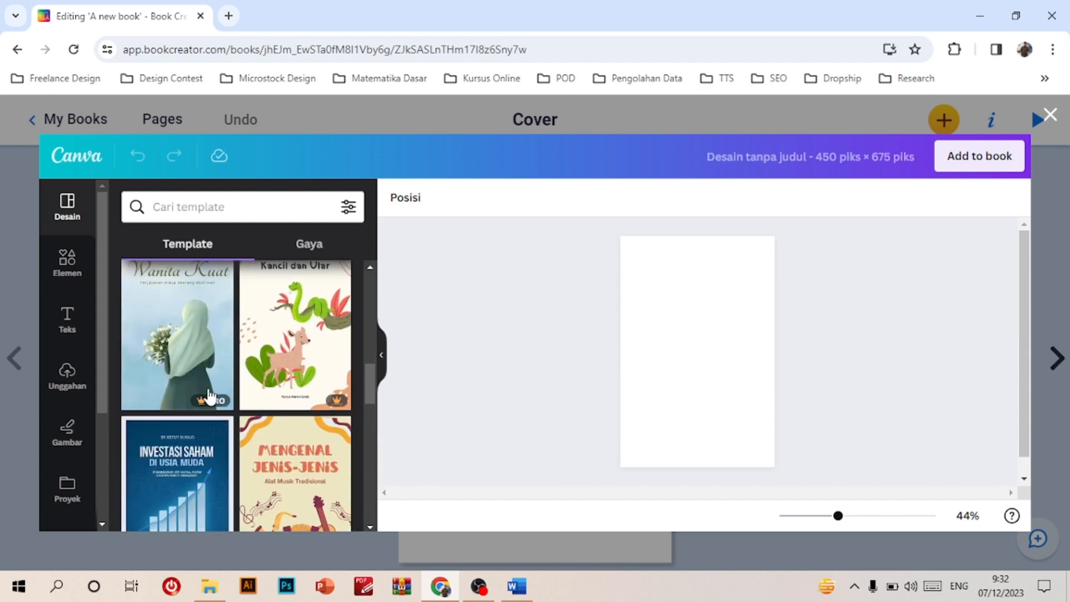
{"action": "scroll", "coordinate": [209, 397], "scroll_direction": "up", "scroll_amount": 6}
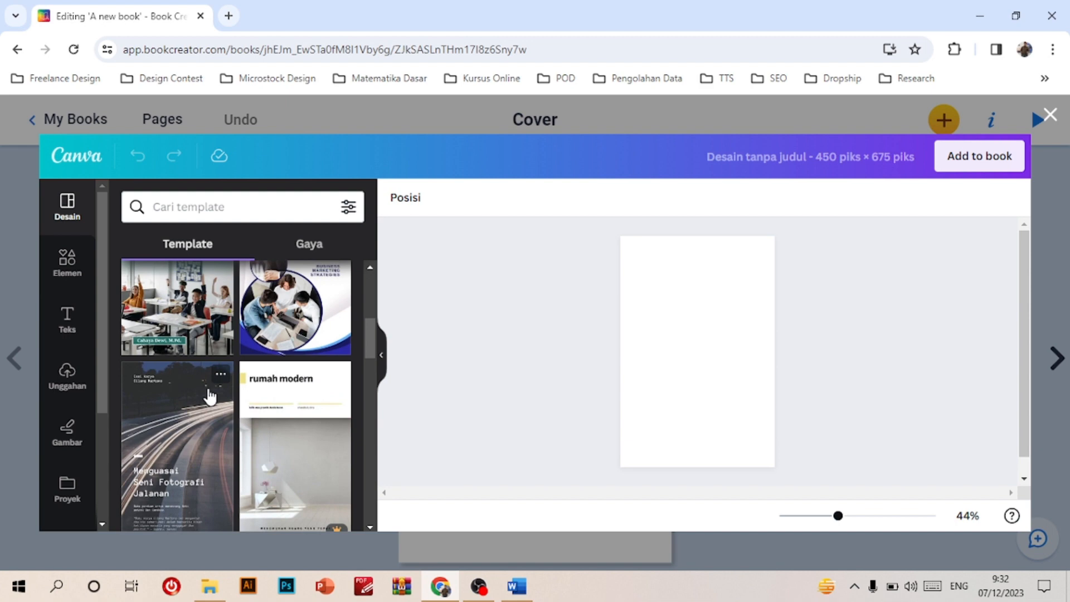
{"action": "scroll", "coordinate": [210, 396], "scroll_direction": "up", "scroll_amount": 3}
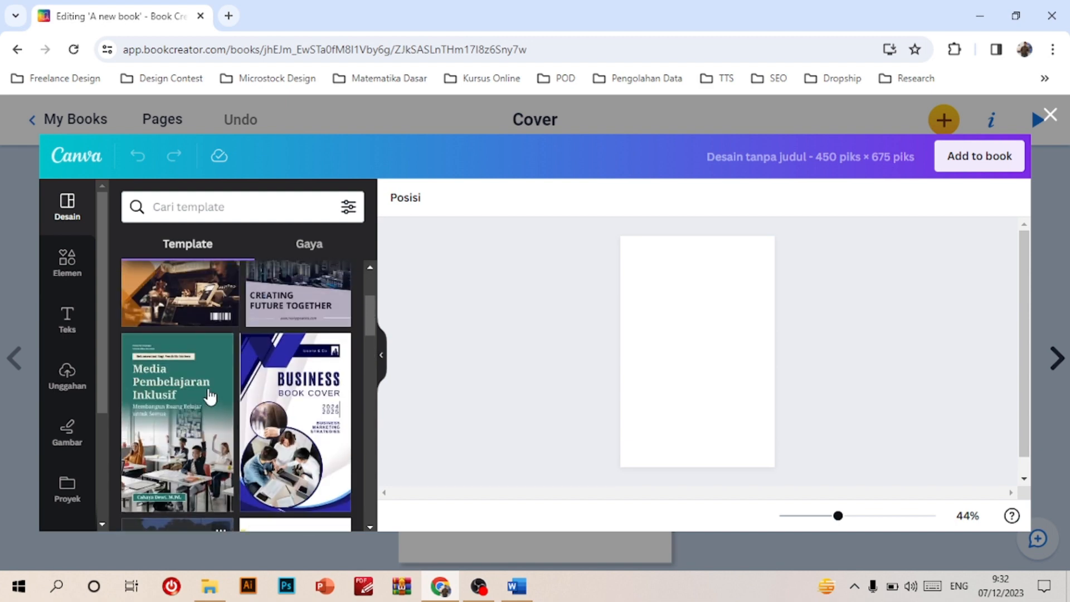
{"action": "scroll", "coordinate": [344, 498], "scroll_direction": "up", "scroll_amount": 3}
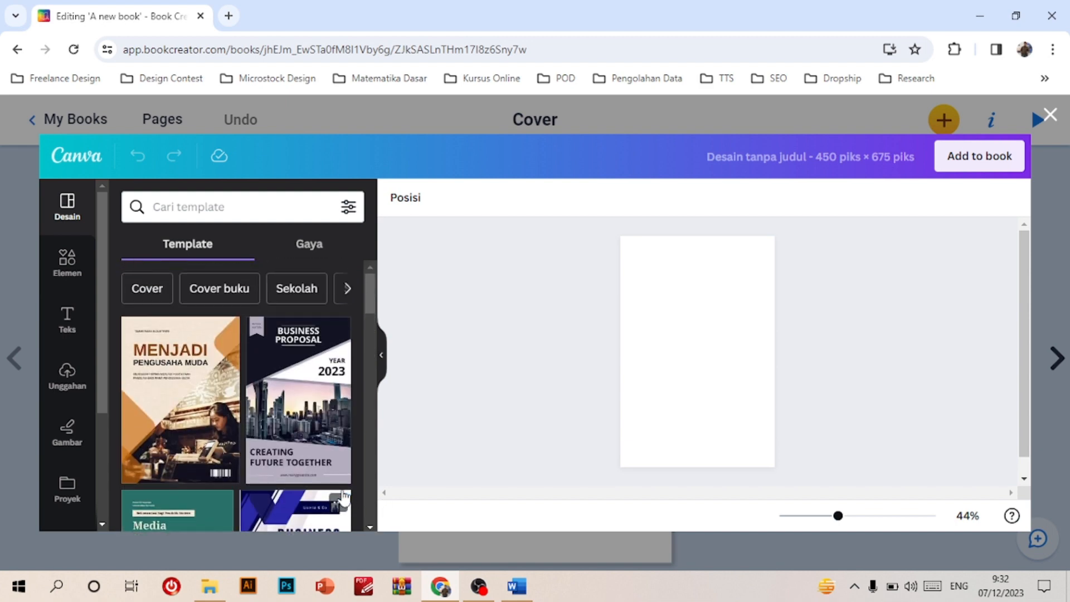
{"action": "scroll", "coordinate": [344, 498], "scroll_direction": "down", "scroll_amount": 3}
{"action": "scroll", "coordinate": [236, 423], "scroll_direction": "up", "scroll_amount": 3}
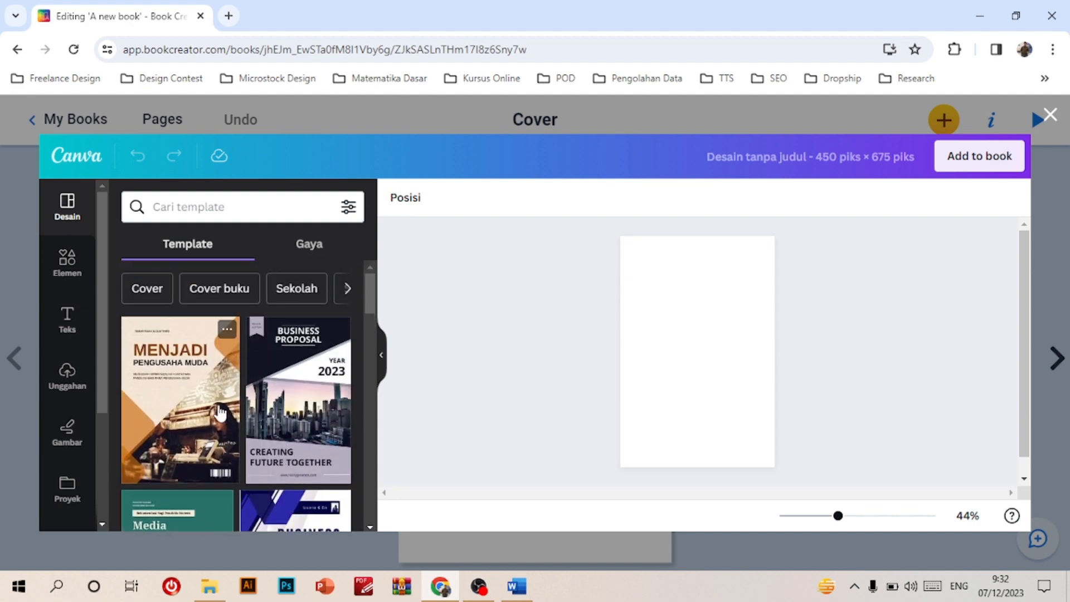
- Search the Canva templates for "matematika" and look through the matching cover designs
{"action": "left_click", "coordinate": [212, 207]}
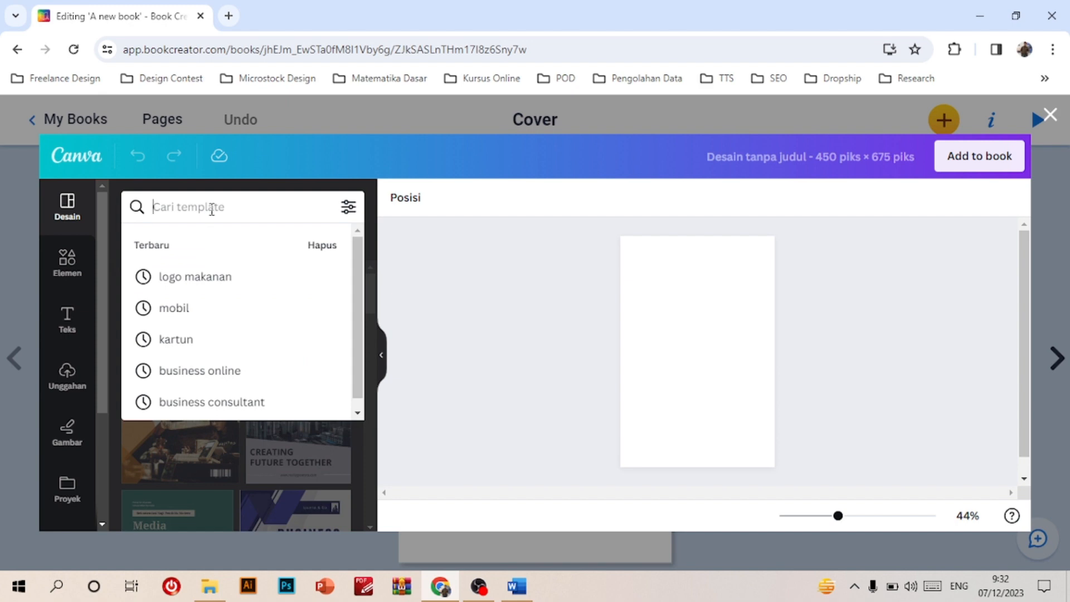
{"action": "type", "text": "matr"}
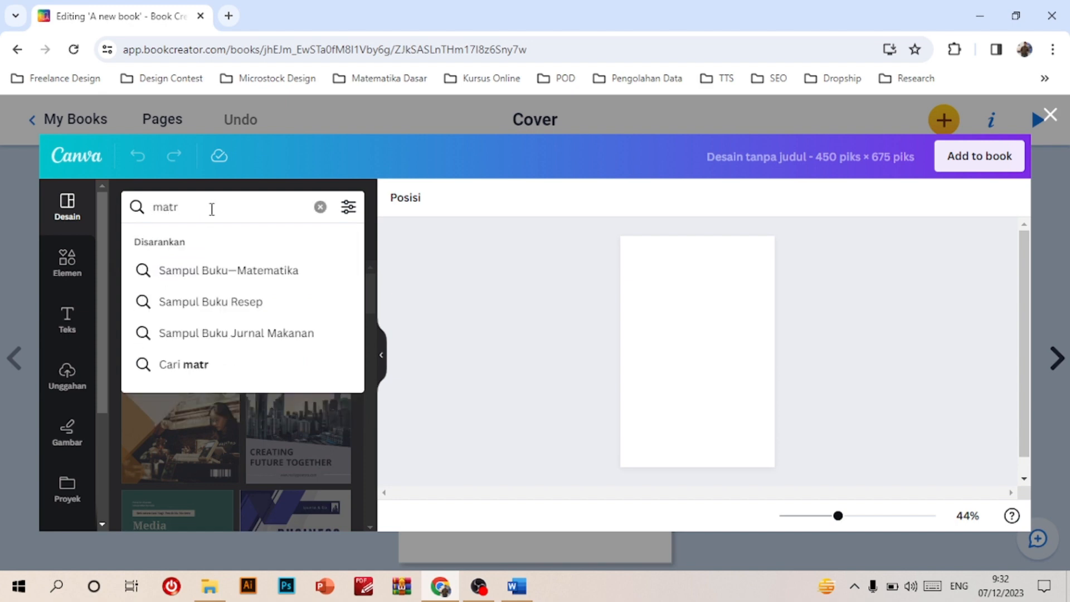
{"action": "key", "text": "BackSpace"}
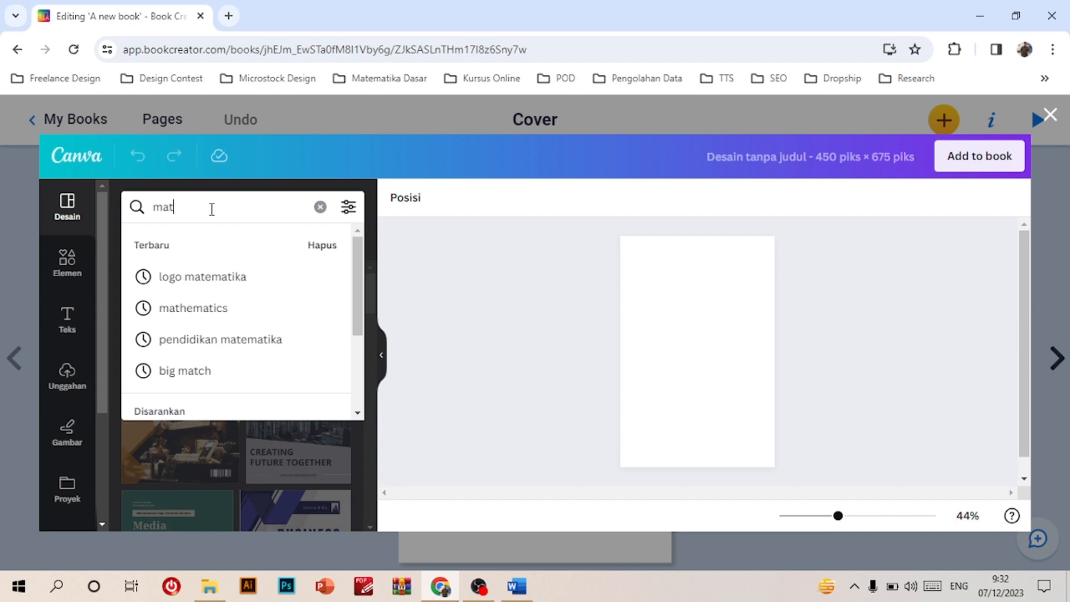
{"action": "type", "text": "ematika"}
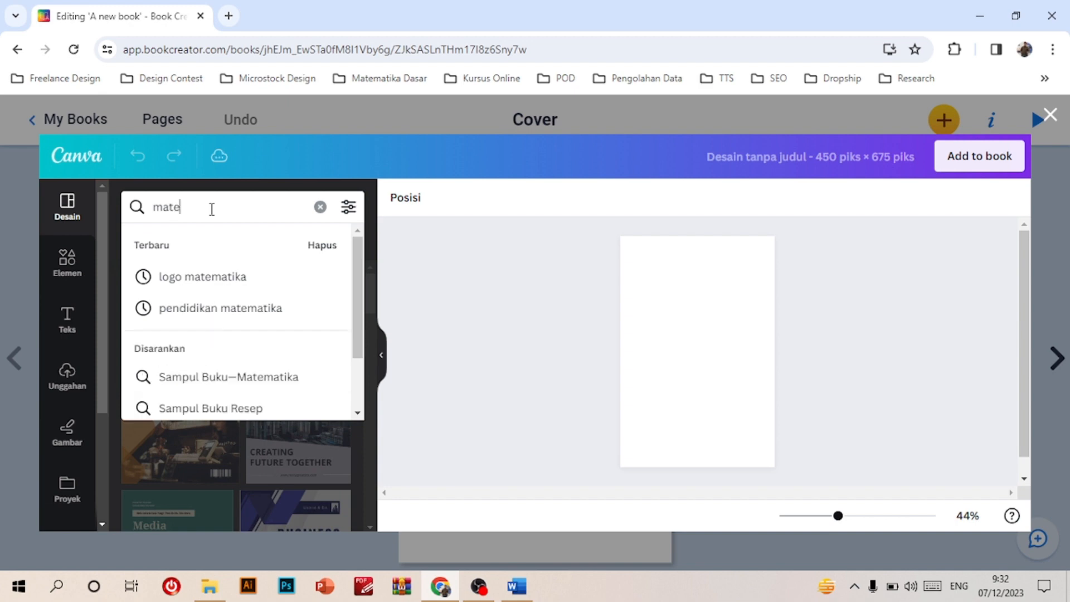
{"action": "key", "text": "Return"}
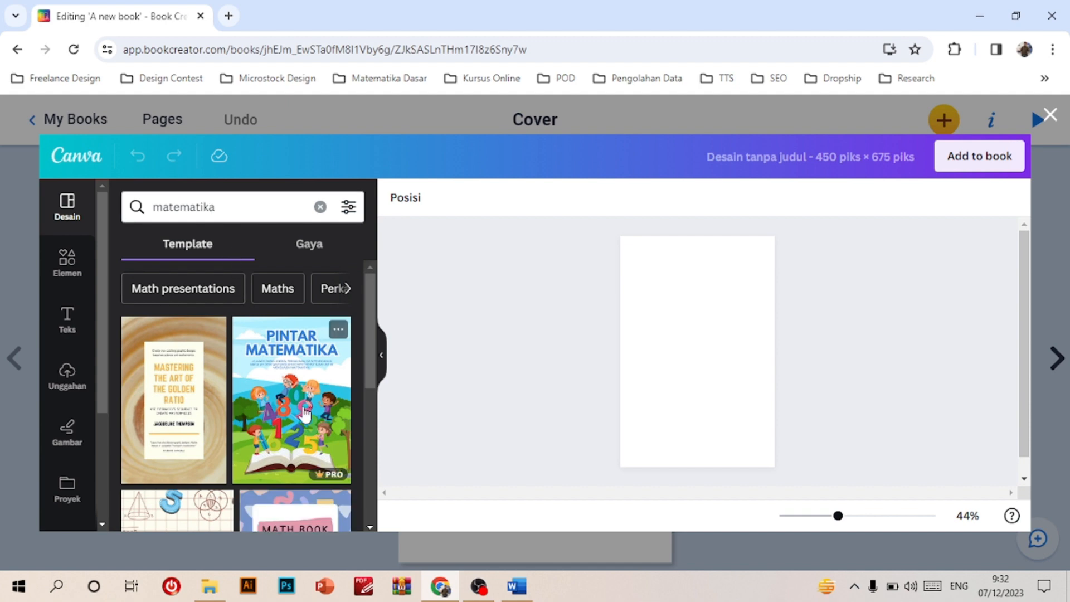
{"action": "scroll", "coordinate": [301, 402], "scroll_direction": "down", "scroll_amount": 3}
{"action": "scroll", "coordinate": [304, 413], "scroll_direction": "up", "scroll_amount": 3}
{"action": "scroll", "coordinate": [304, 414], "scroll_direction": "down", "scroll_amount": 3}
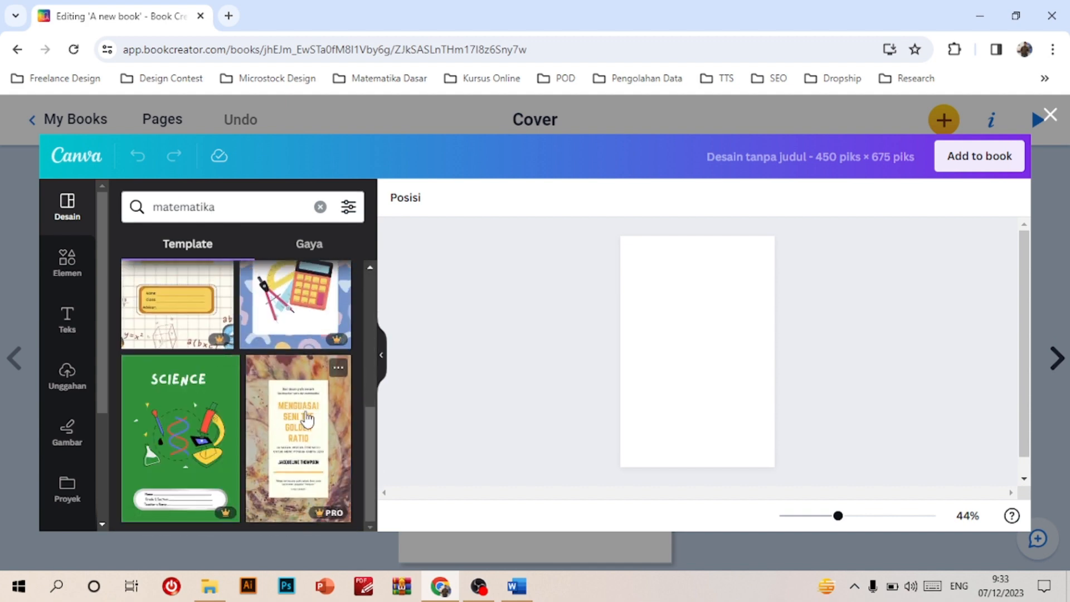
{"action": "left_click_drag", "start_coordinate": [365, 437], "coordinate": [362, 314]}
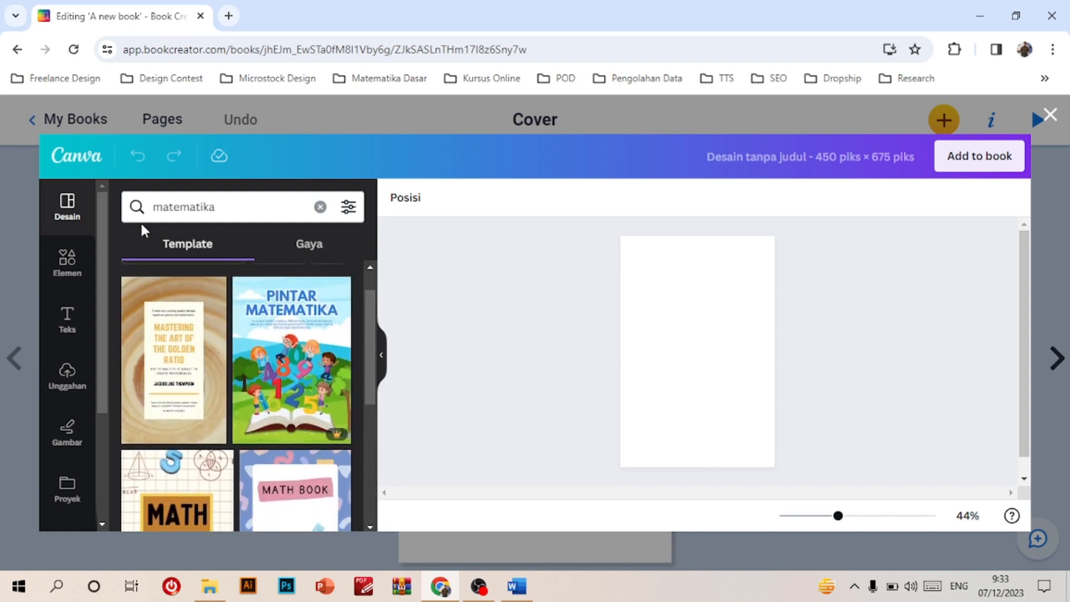
- Return to the default template suggestions and apply the brown "Menjadi Pengusaha Muda" book cover to the page
{"action": "left_click", "coordinate": [66, 220]}
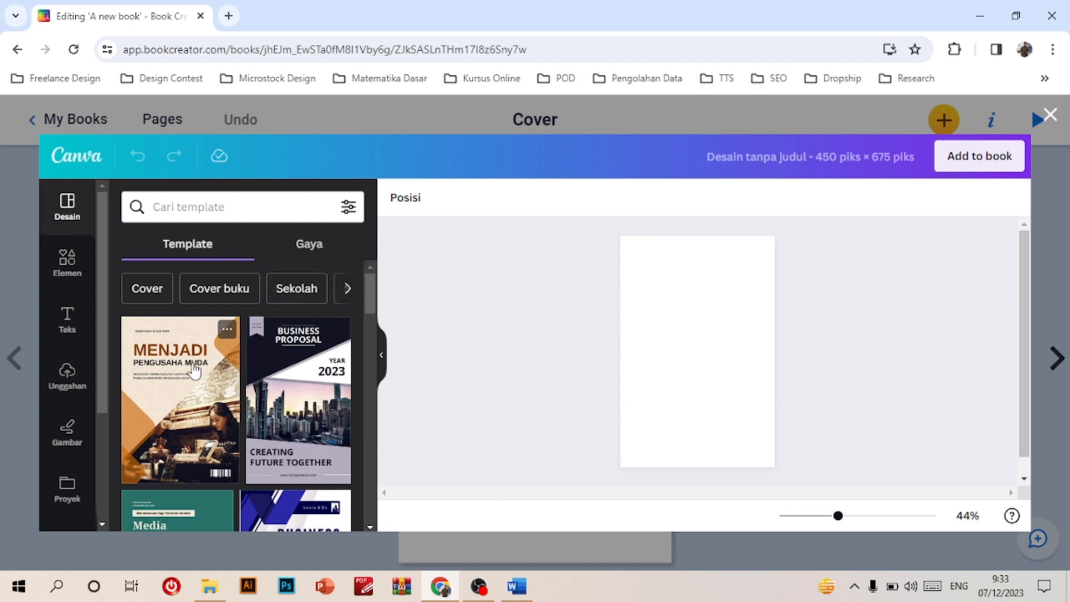
{"action": "left_click", "coordinate": [193, 370]}
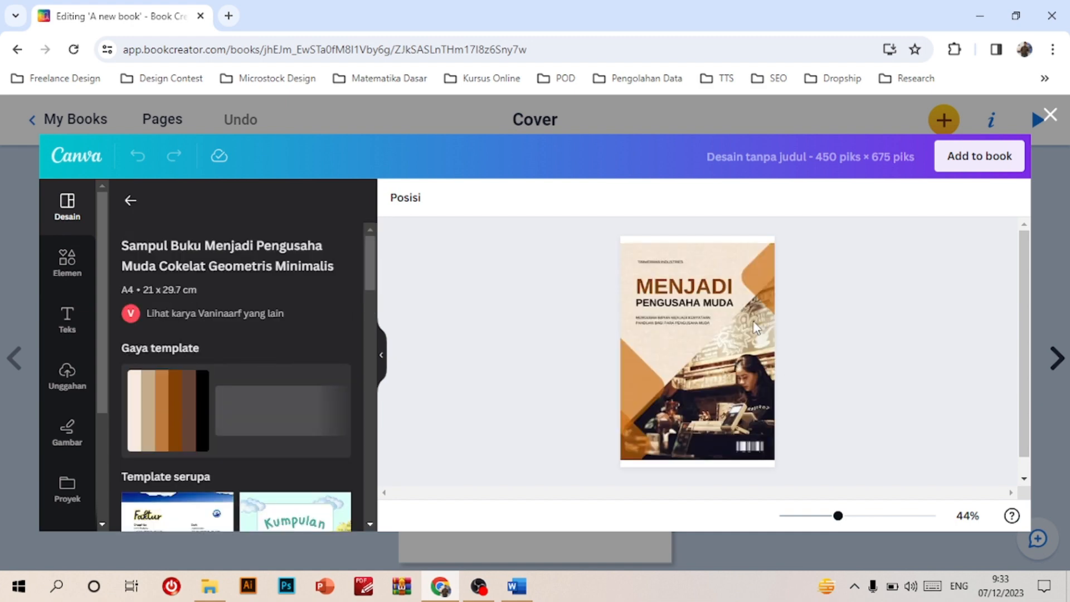
{"action": "left_click", "coordinate": [736, 370]}
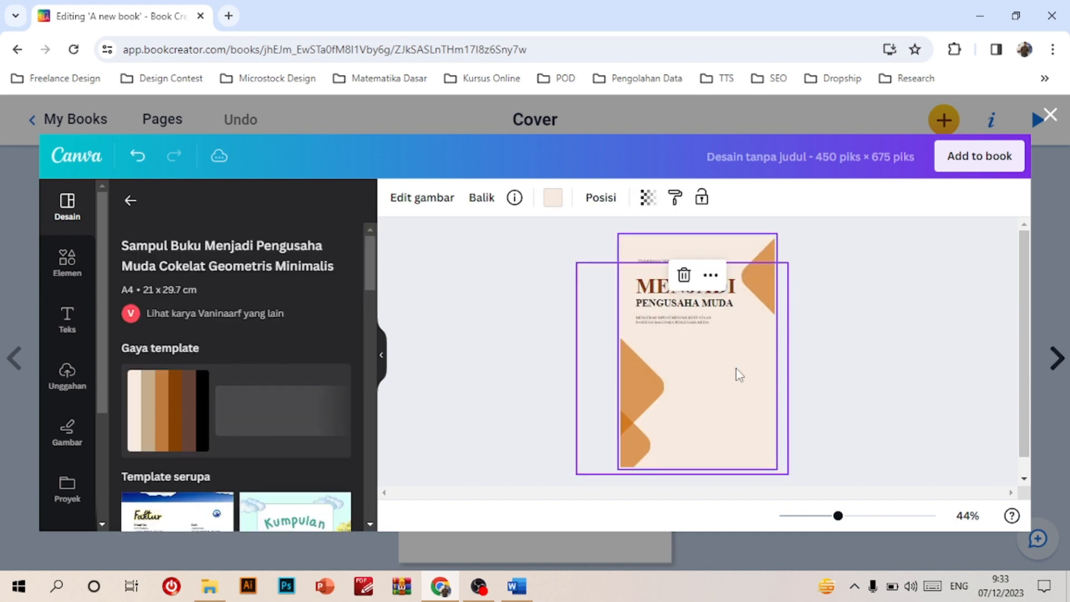
{"action": "left_click", "coordinate": [828, 315]}
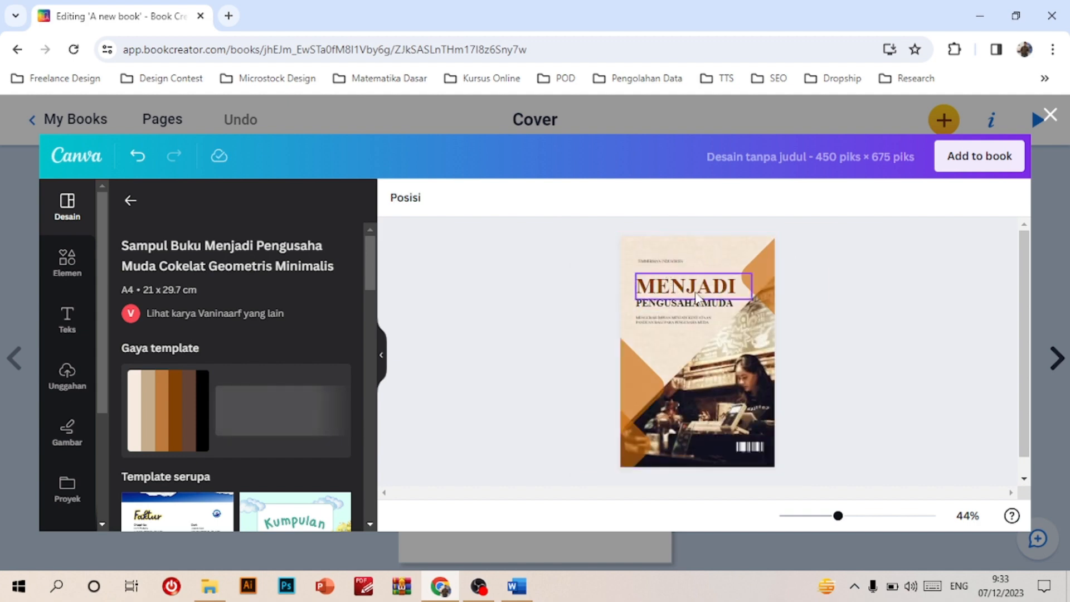
- Replace the small line above the cover title with the author's full name
{"action": "left_click_drag", "start_coordinate": [839, 517], "coordinate": [862, 518]}
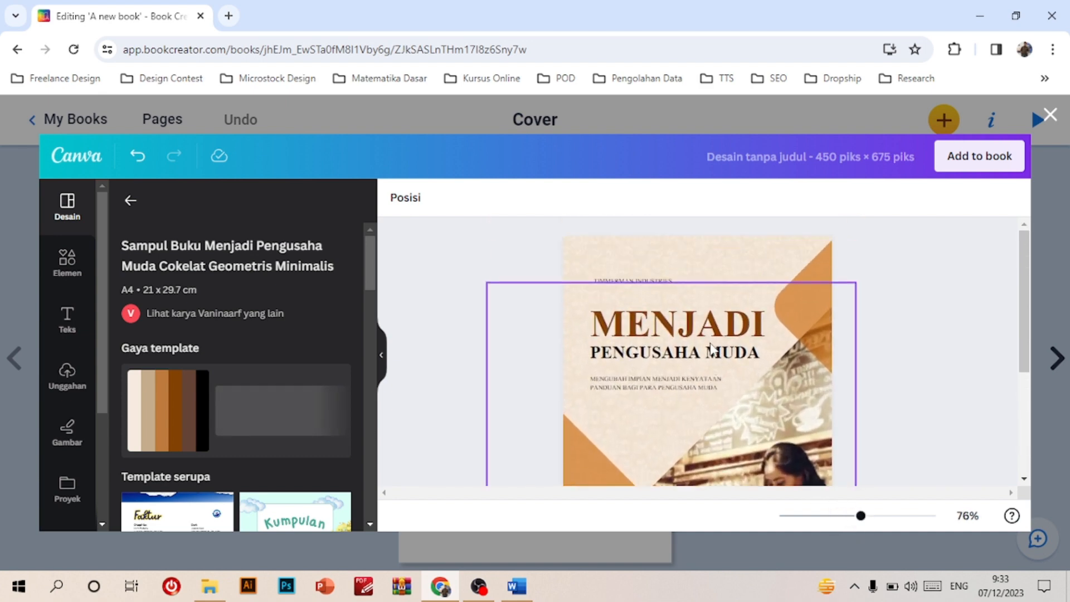
{"action": "left_click", "coordinate": [672, 283]}
{"action": "left_click", "coordinate": [667, 278]}
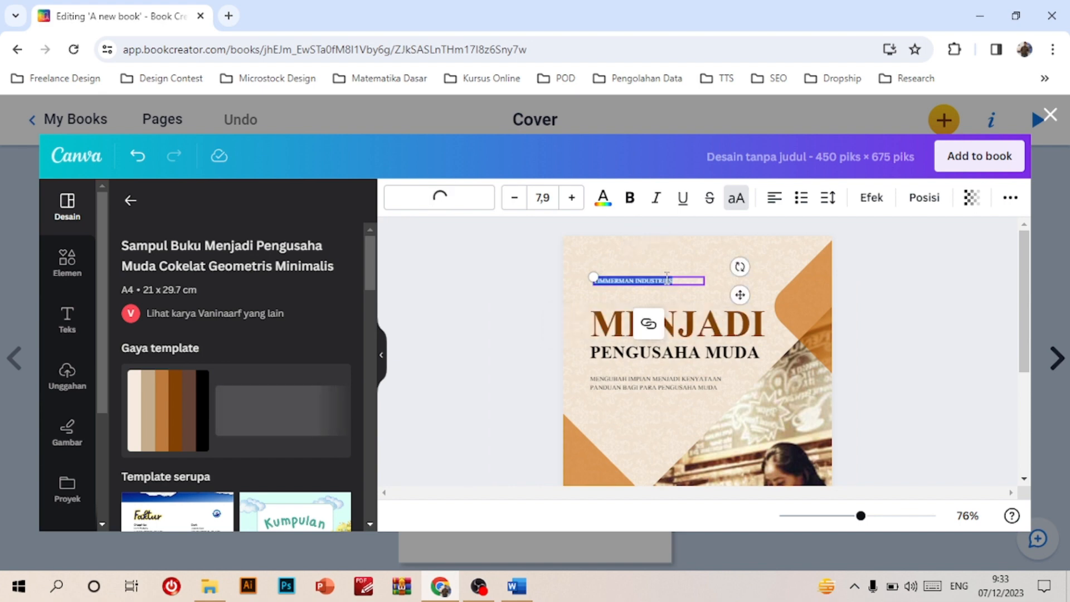
{"action": "key", "text": "BackSpace"}
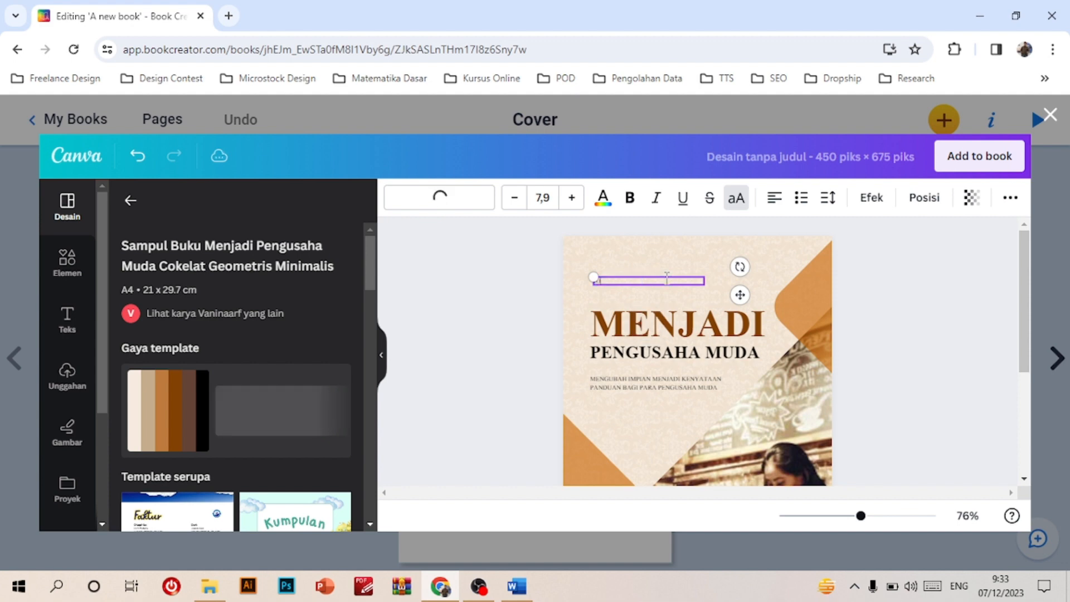
{"action": "type", "text": "ka"}
{"action": "key", "text": "BackSpace"}
{"action": "key", "text": "BackSpace"}
{"action": "type", "text": "Andin"}
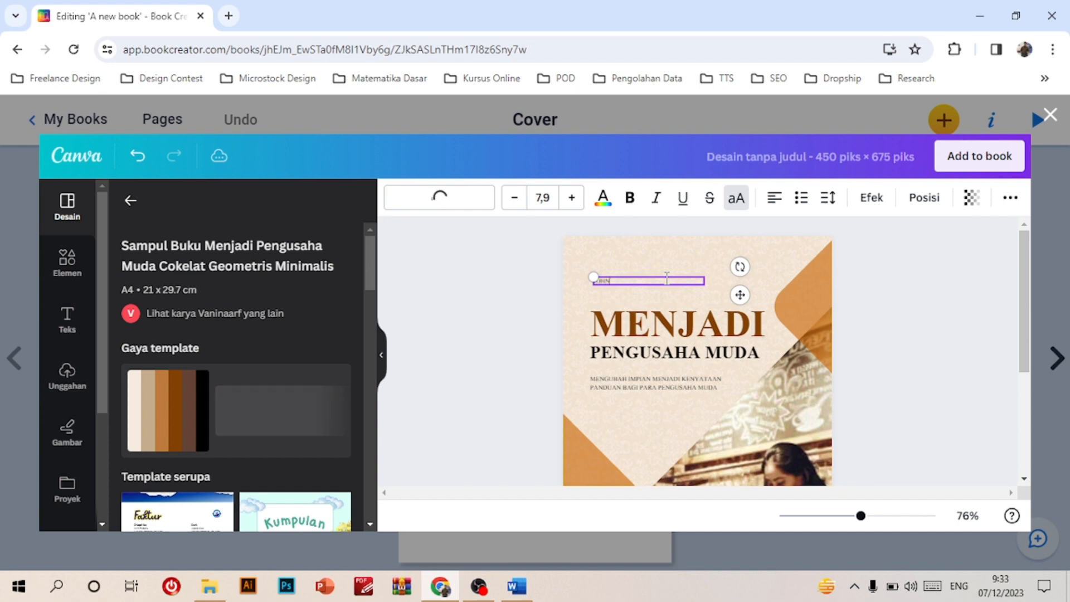
{"action": "type", "text": "i"}
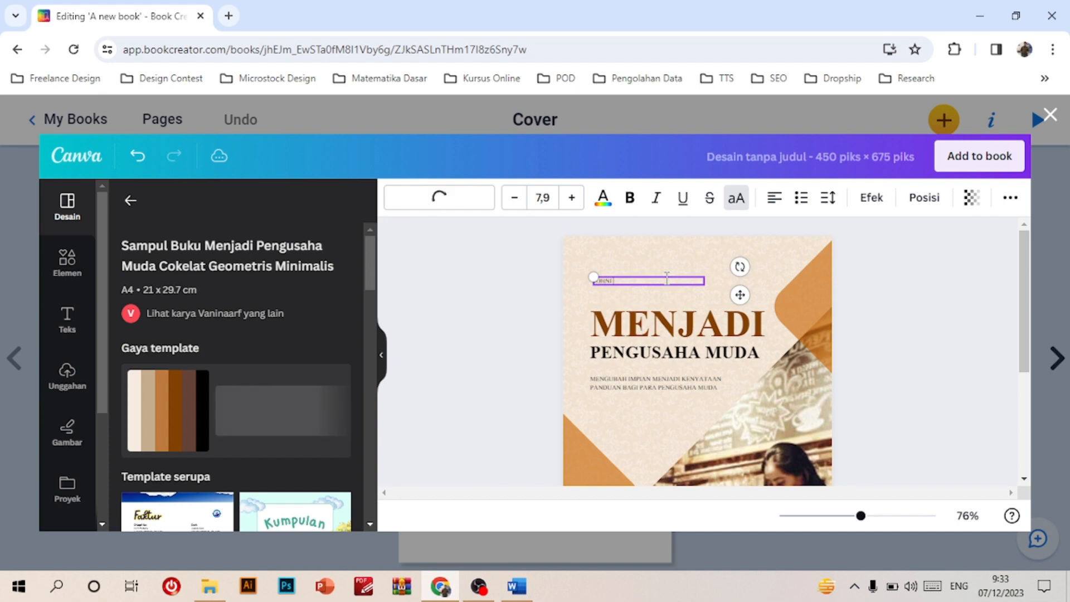
{"action": "type", "text": " Perdana"}
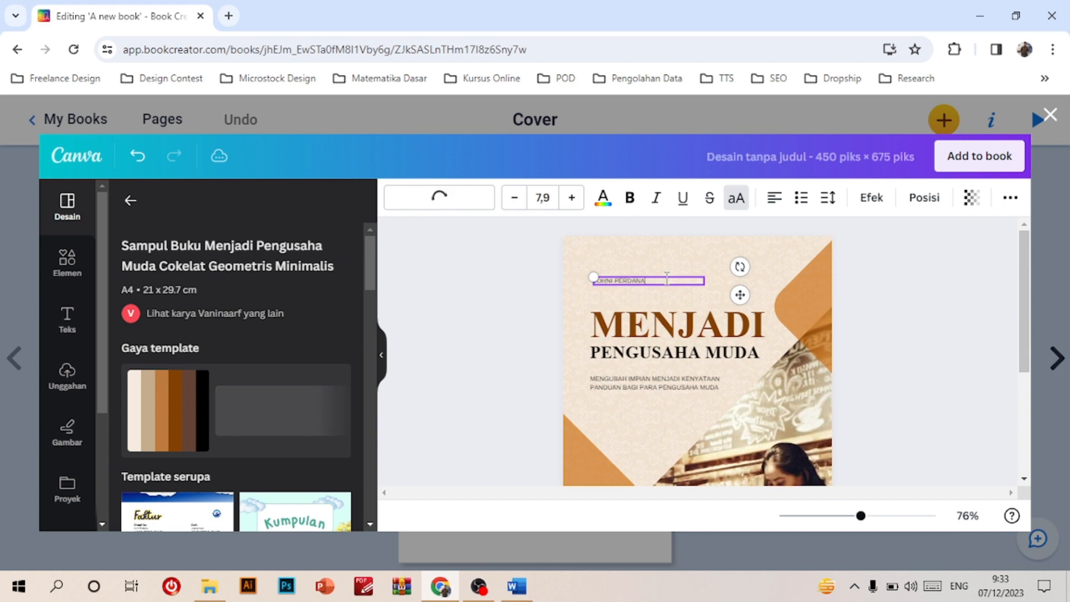
- Change the large brown cover title to "MATRIKS"
{"action": "left_click", "coordinate": [676, 327]}
{"action": "double_click", "coordinate": [676, 326]}
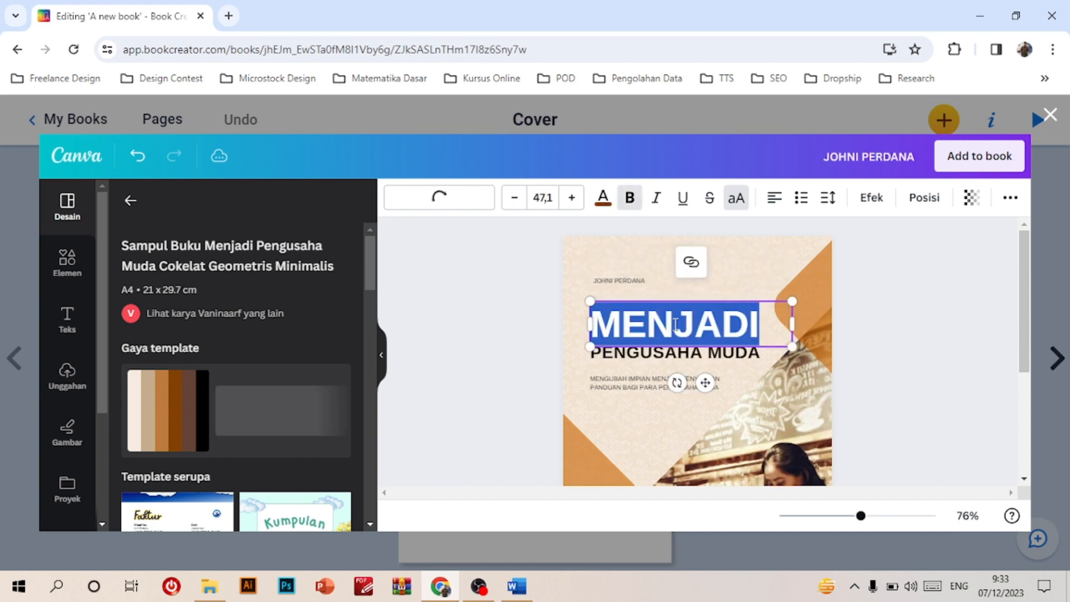
{"action": "type", "text": "MATRIKS"}
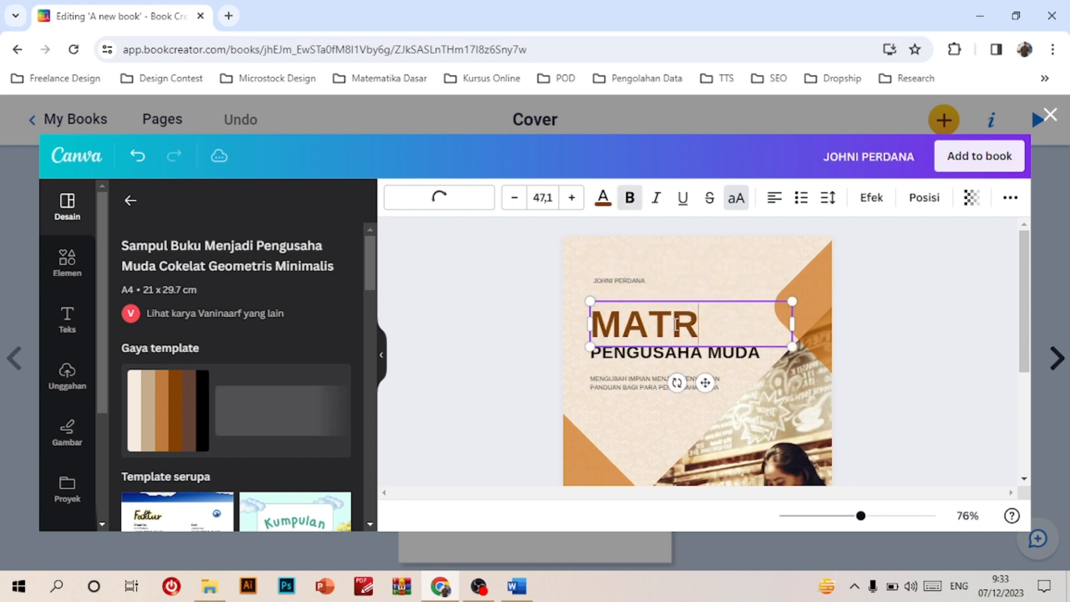
{"action": "left_click", "coordinate": [903, 389]}
- Change the black subtitle beneath the cover title to "SMA KELAS XI"
{"action": "double_click", "coordinate": [656, 360]}
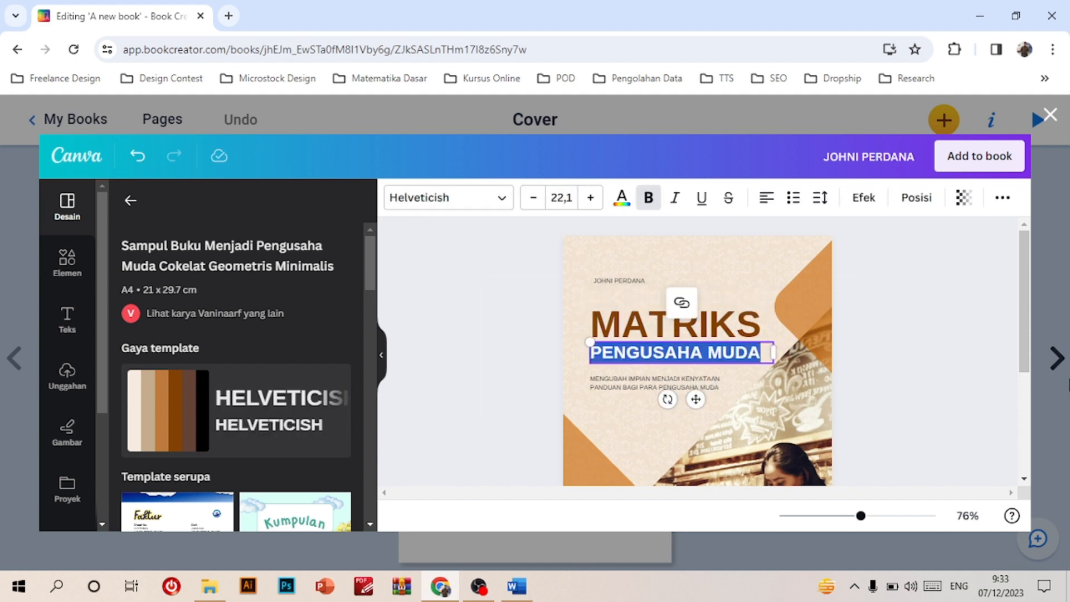
{"action": "type", "text": "SM"}
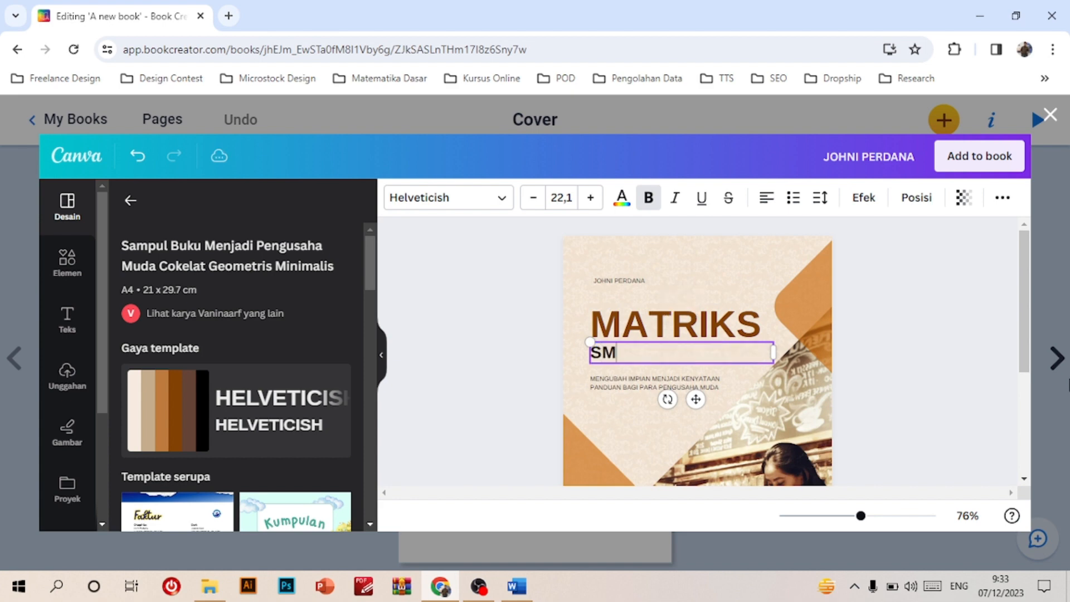
{"action": "type", "text": "A KELAS IX"}
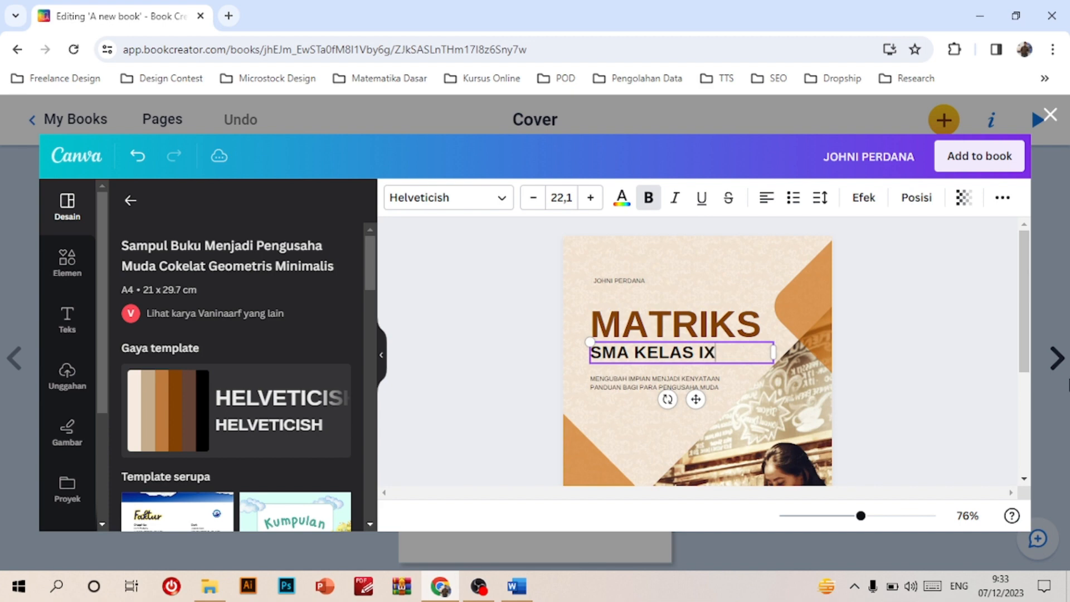
{"action": "key", "text": "BackSpace"}
{"action": "key", "text": "BackSpace"}
{"action": "type", "text": "XI"}
- Replace the small description under the subtitle with "E-MODUL UNTUK MATRIKS DAN MENGENAL TENTANG MATRIKS"
{"action": "double_click", "coordinate": [655, 382]}
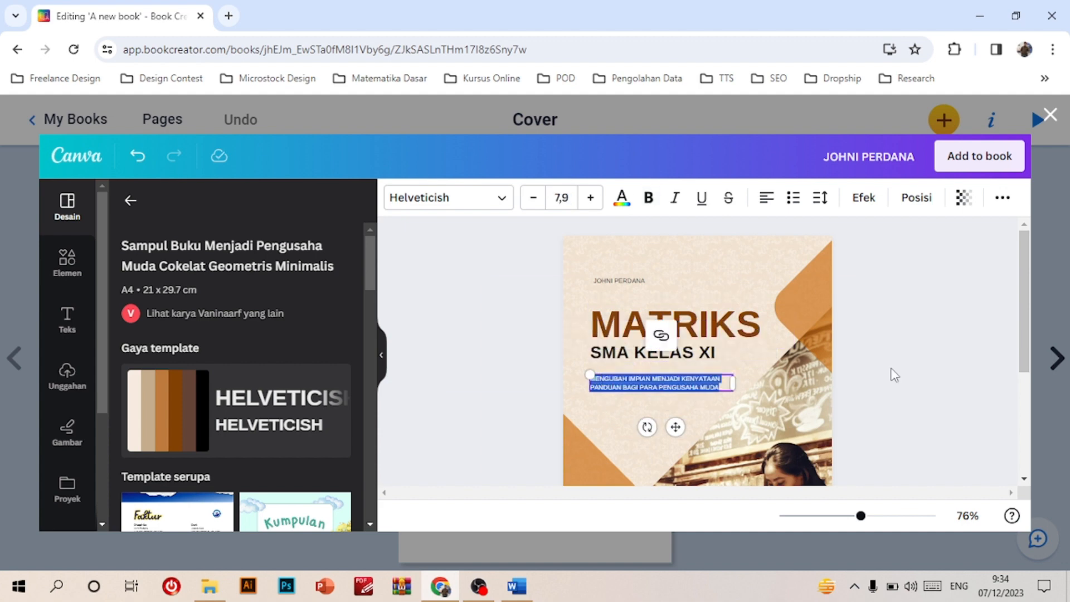
{"action": "key", "text": "BackSpace"}
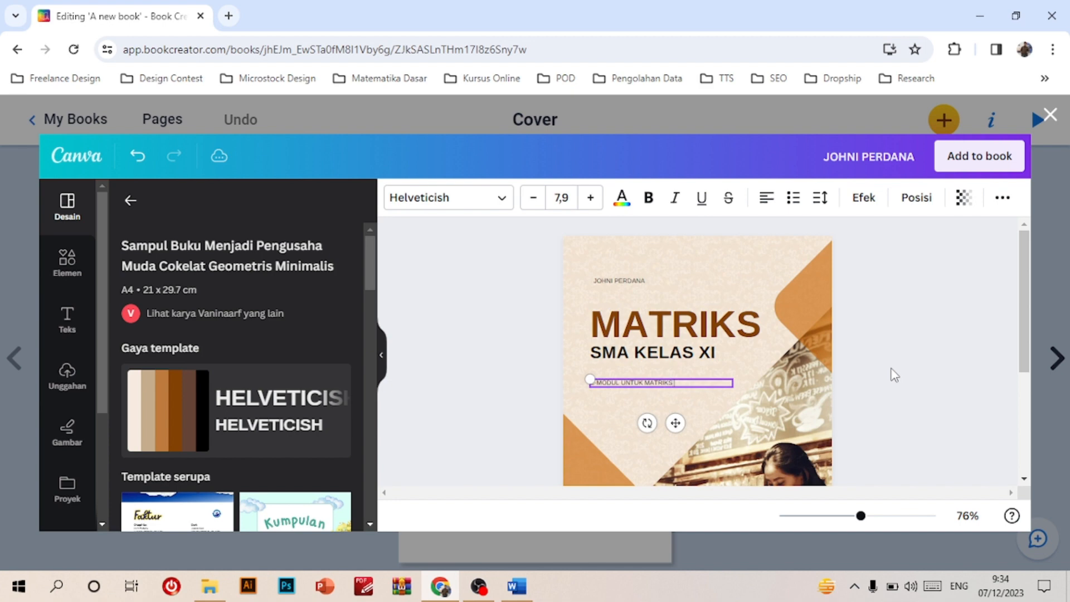
{"action": "type", "text": "MENGENAL TENTANG MATRIKS"}
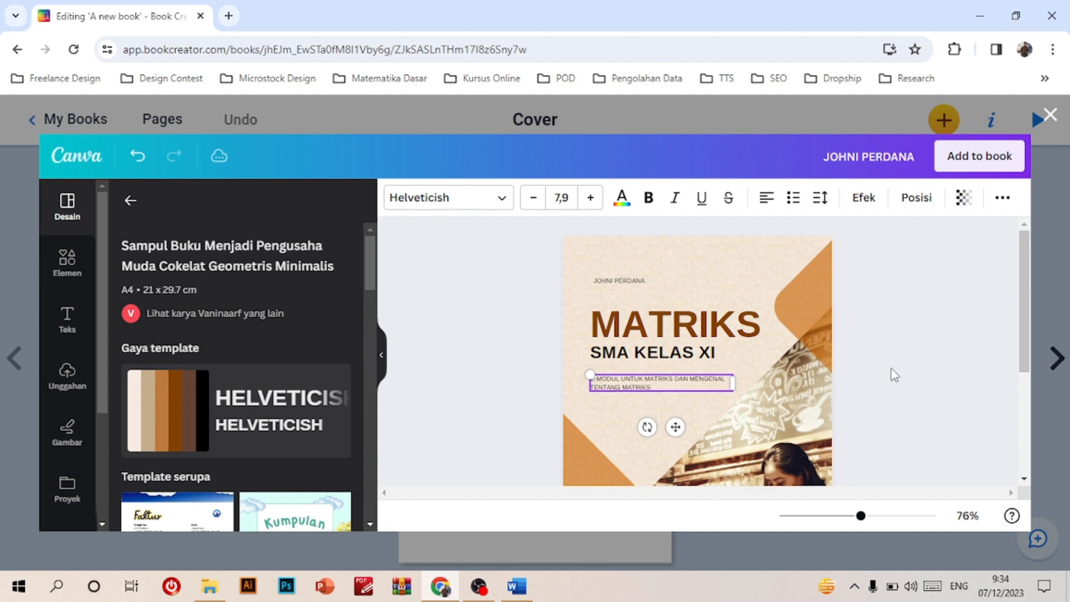
{"action": "left_click", "coordinate": [894, 375]}
- Check the edited cover design and add it to the book as the cover
{"action": "scroll", "coordinate": [867, 374], "scroll_direction": "down", "scroll_amount": 5}
{"action": "scroll", "coordinate": [856, 372], "scroll_direction": "up", "scroll_amount": 5}
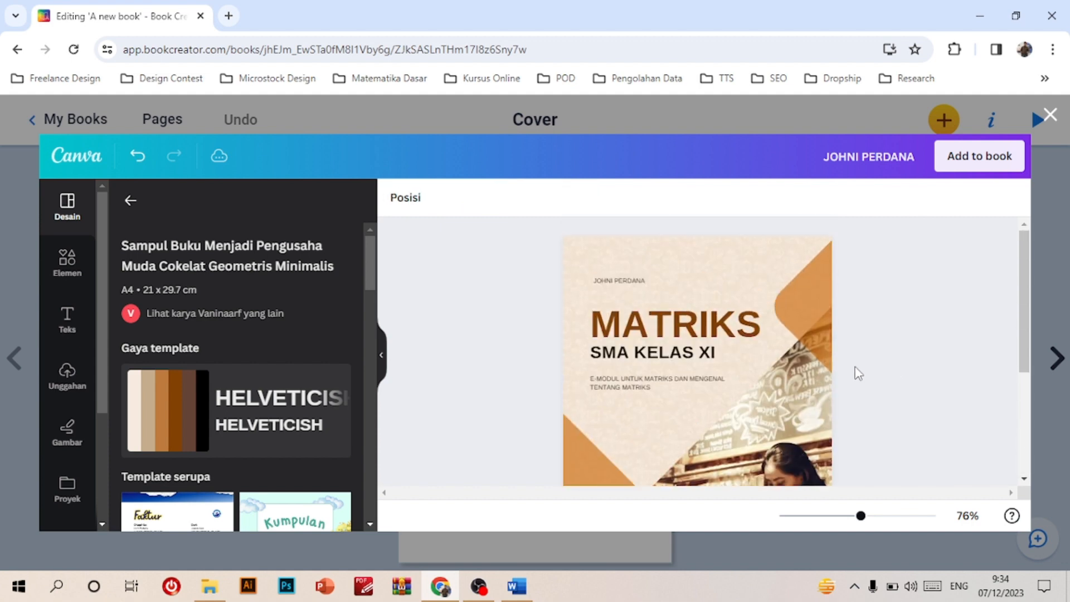
{"action": "left_click", "coordinate": [979, 156]}
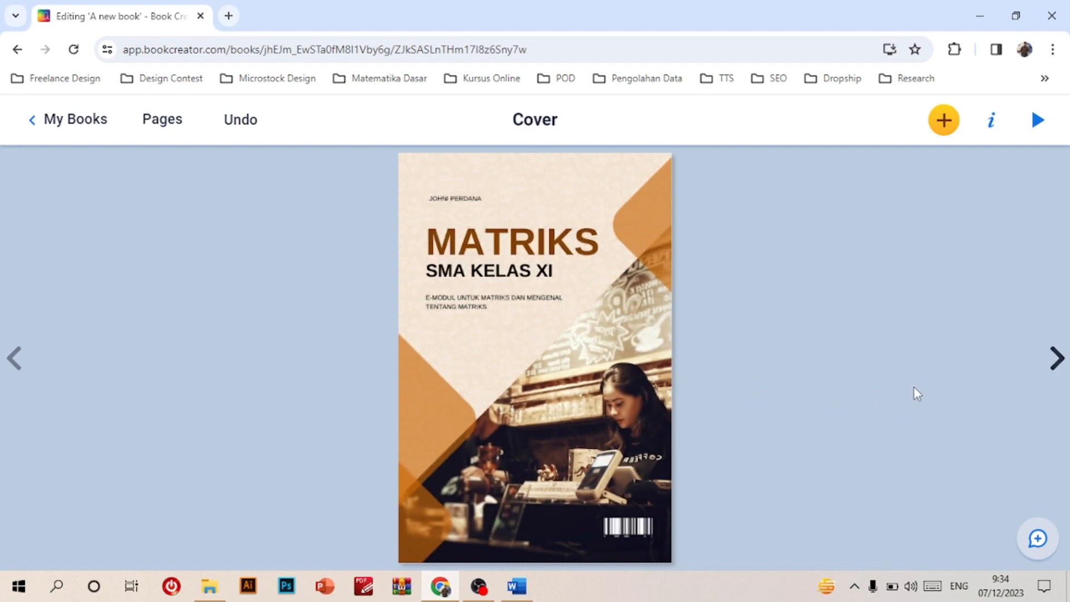
- Insert the orange downward-pointing banner shape on pages 2 and 3, reduced in size at the left page's upper-left corner
{"action": "left_click", "coordinate": [1059, 358]}
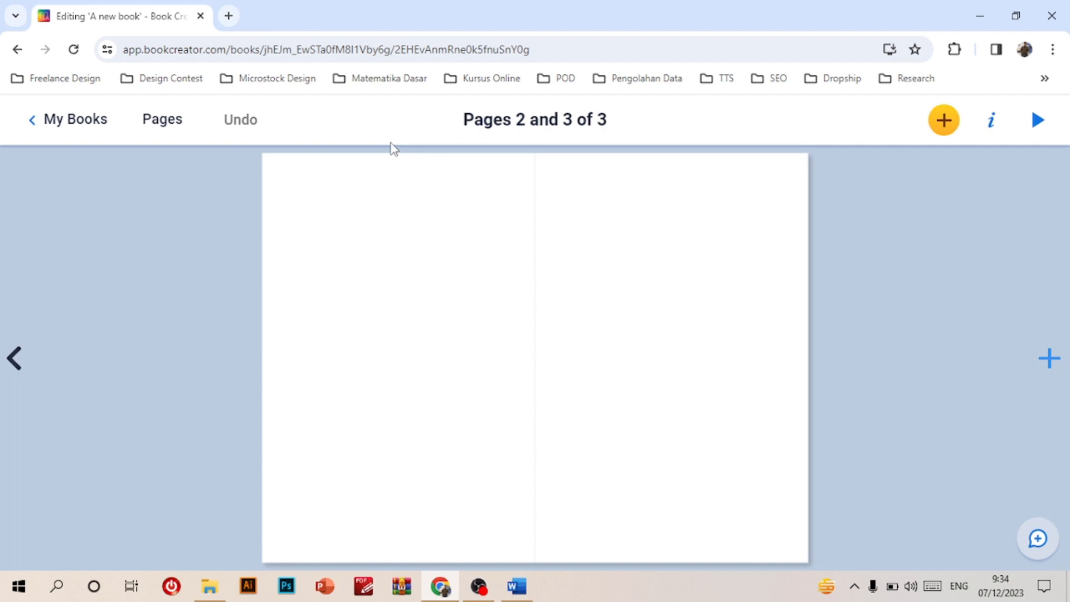
{"action": "left_click", "coordinate": [943, 127]}
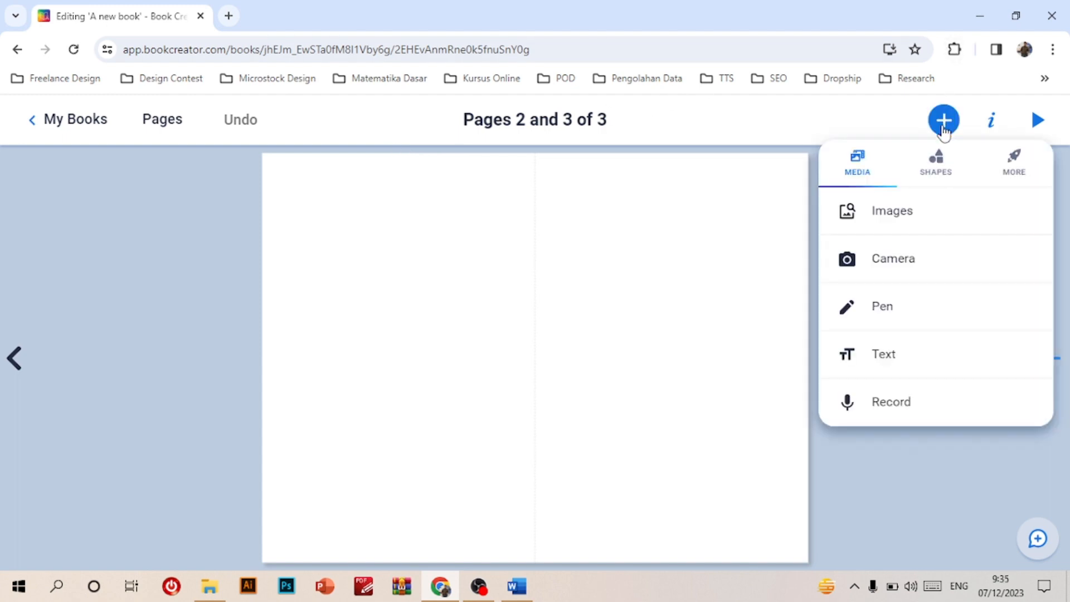
{"action": "left_click", "coordinate": [946, 183]}
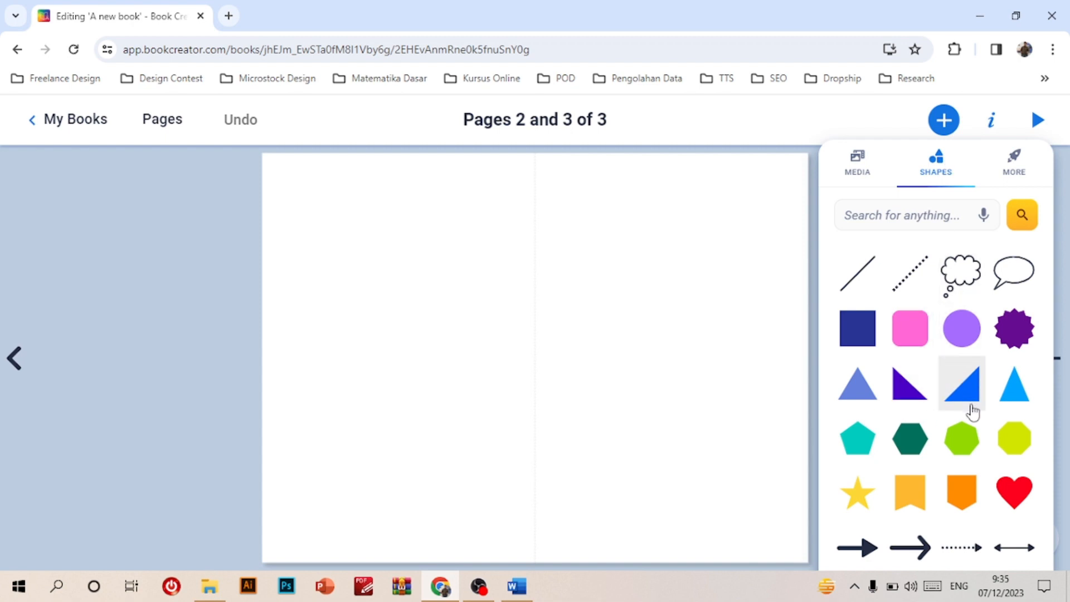
{"action": "left_click", "coordinate": [964, 496]}
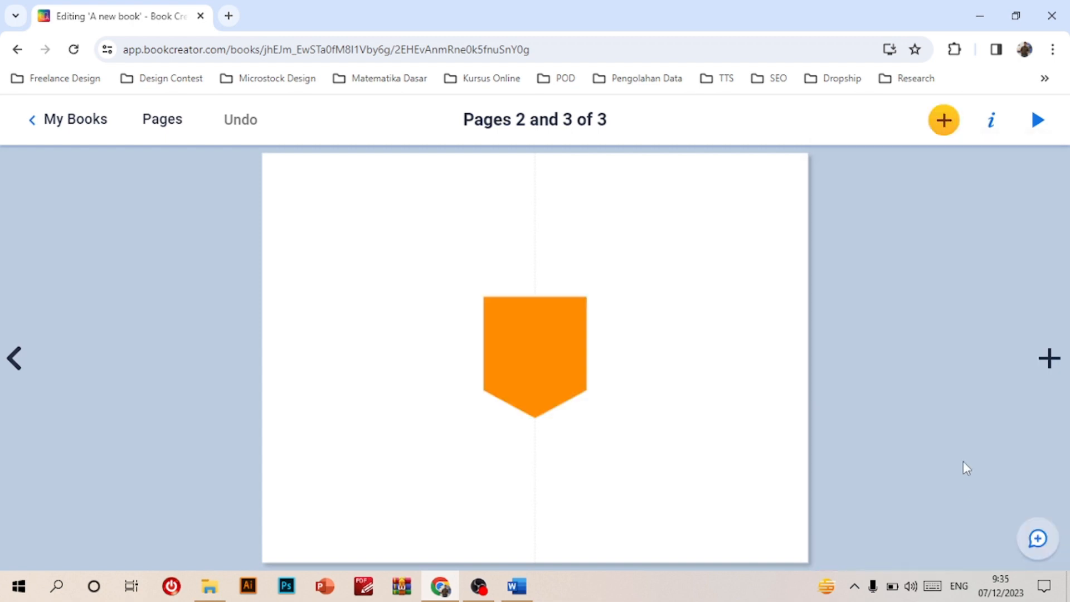
{"action": "left_click", "coordinate": [545, 361]}
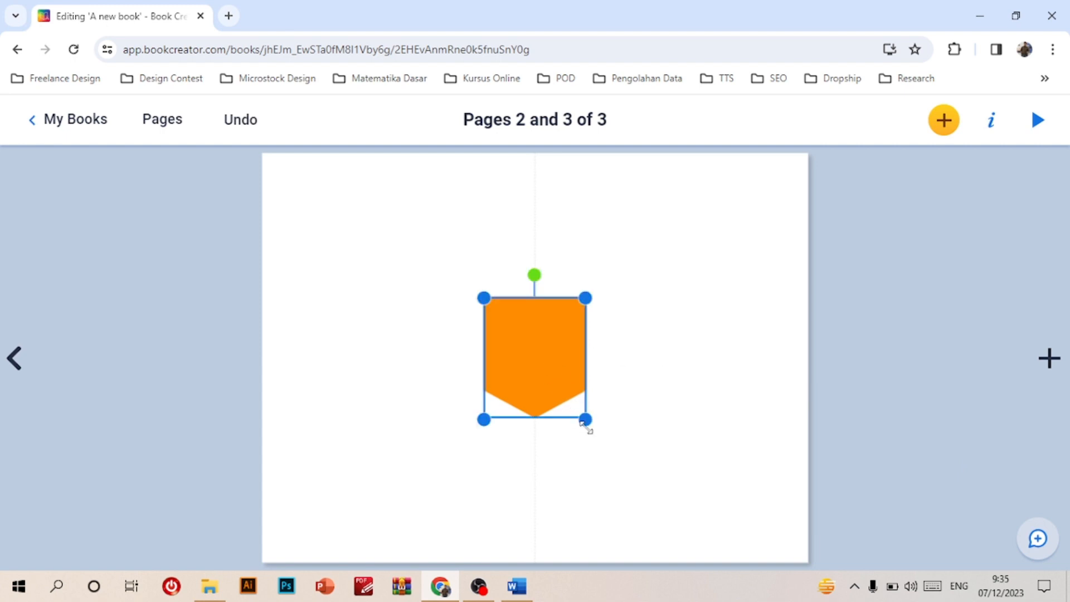
{"action": "left_click_drag", "start_coordinate": [585, 424], "coordinate": [307, 196]}
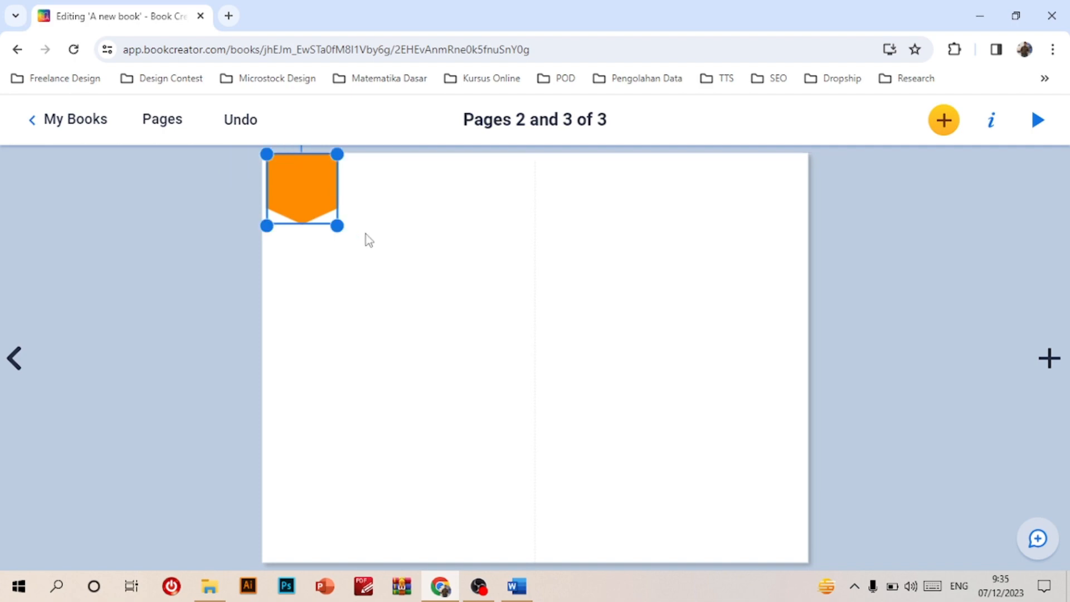
{"action": "left_click", "coordinate": [365, 235]}
{"action": "left_click", "coordinate": [313, 189]}
{"action": "right_click", "coordinate": [314, 191]}
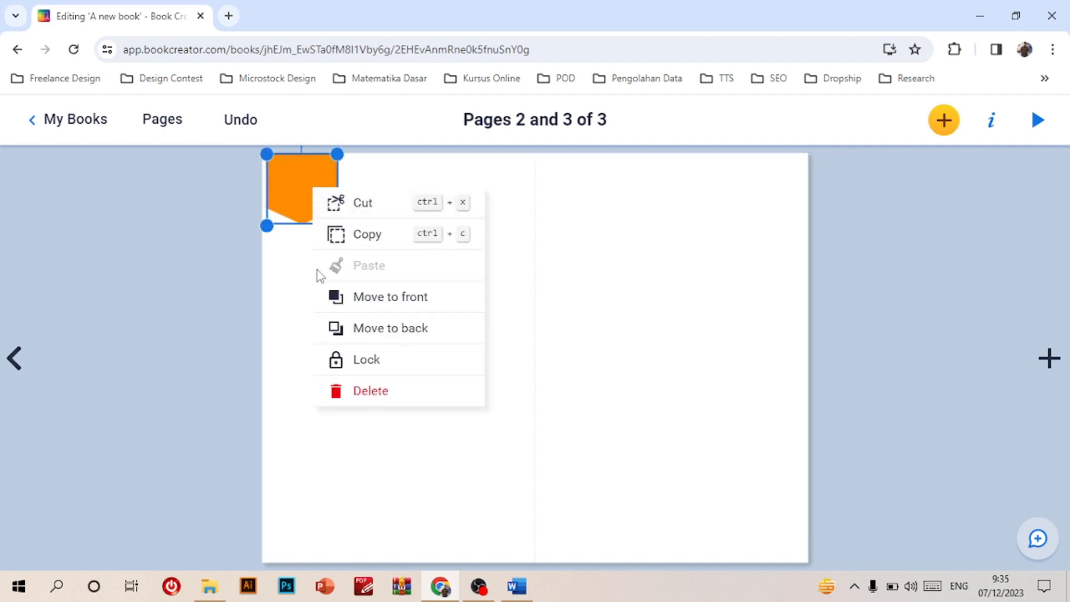
{"action": "left_click", "coordinate": [306, 330]}
{"action": "left_click", "coordinate": [317, 187]}
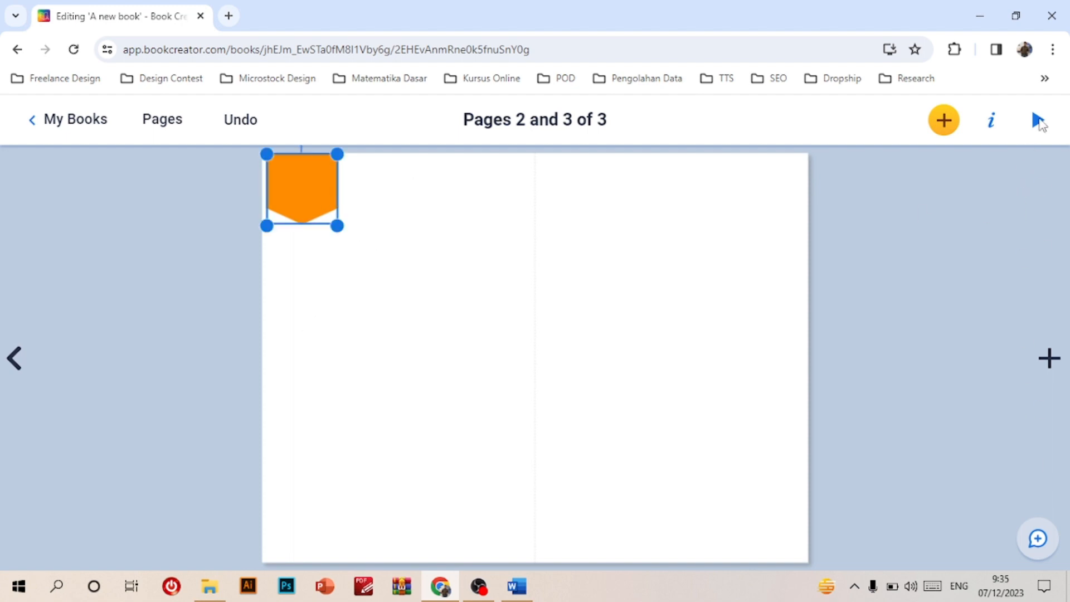
{"action": "left_click", "coordinate": [997, 131]}
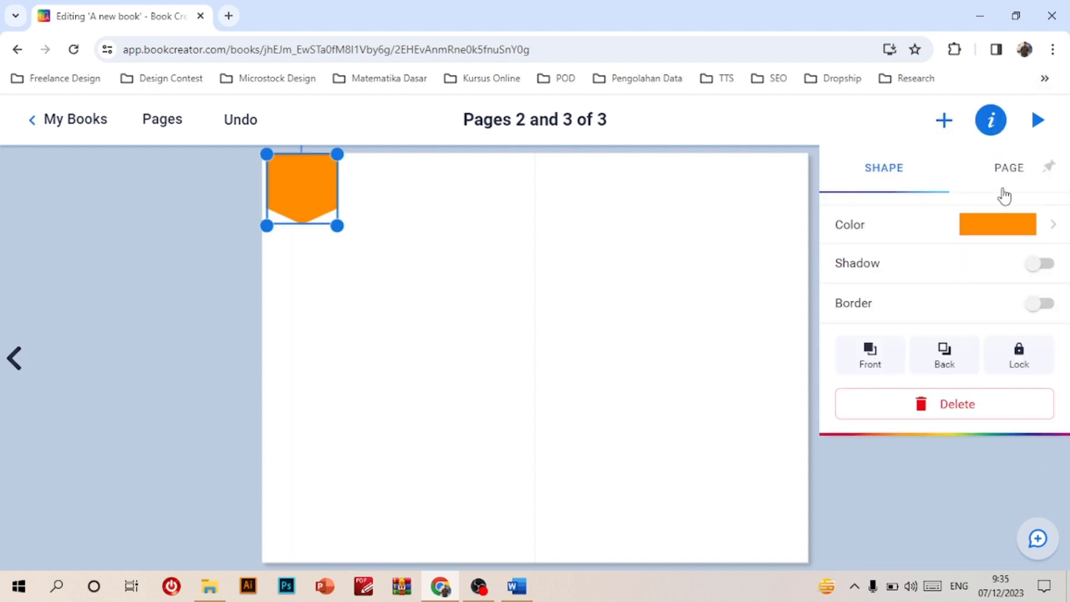
{"action": "left_click", "coordinate": [392, 256]}
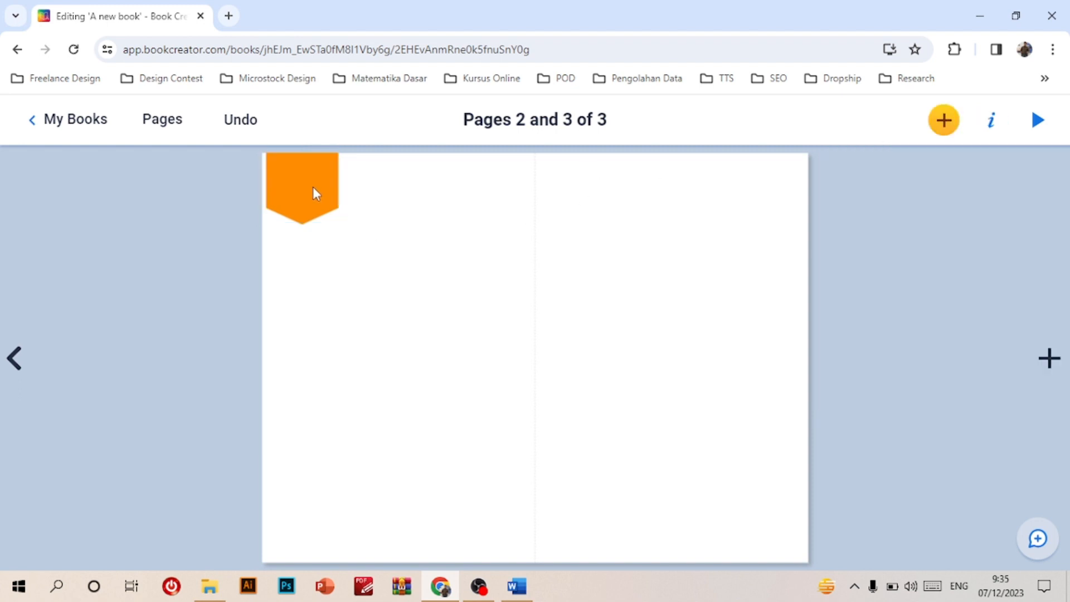
- Change the banner shape's color to gray
{"action": "left_click", "coordinate": [313, 188]}
{"action": "left_click", "coordinate": [988, 123]}
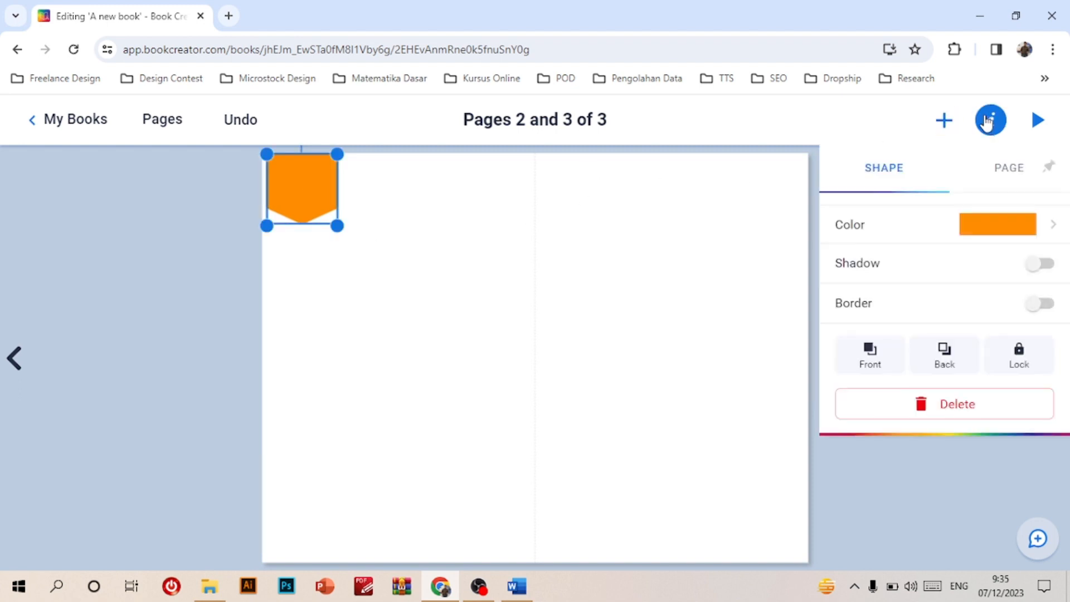
{"action": "left_click", "coordinate": [990, 222]}
{"action": "left_click", "coordinate": [934, 226]}
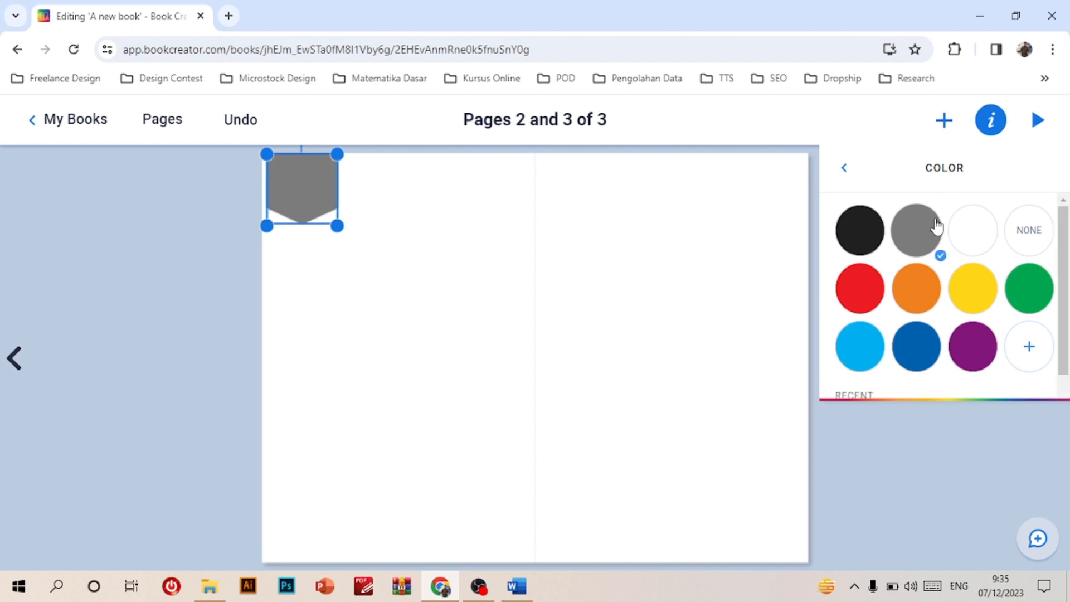
{"action": "left_click", "coordinate": [664, 240]}
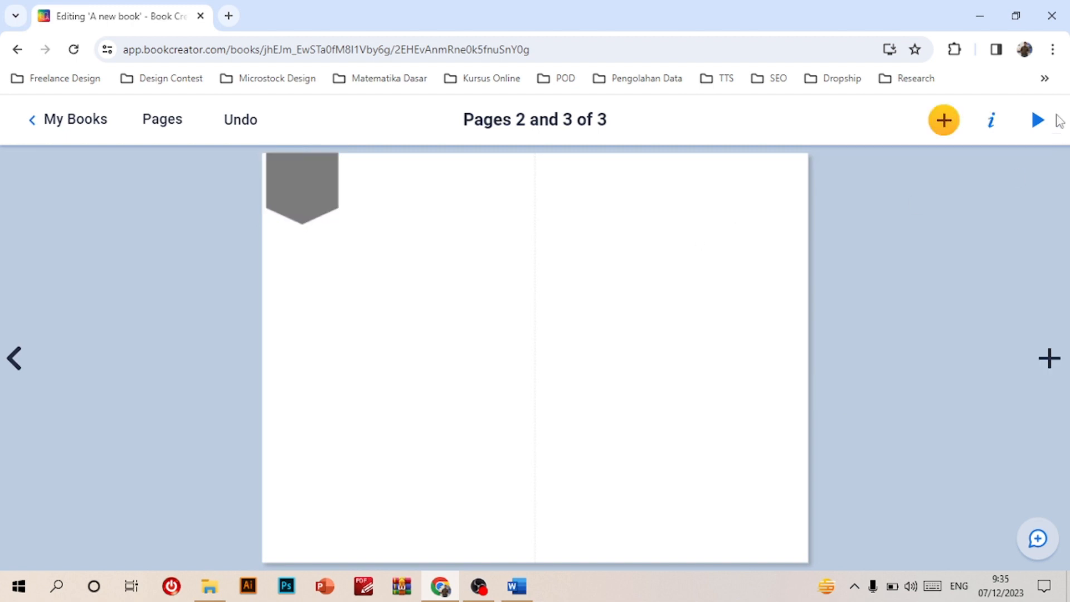
- Try the purple and the green-and-pink ray backgrounds from the Comics category on pages 2 and 3
{"action": "left_click", "coordinate": [995, 124]}
{"action": "scroll", "coordinate": [974, 369], "scroll_direction": "down", "scroll_amount": 3}
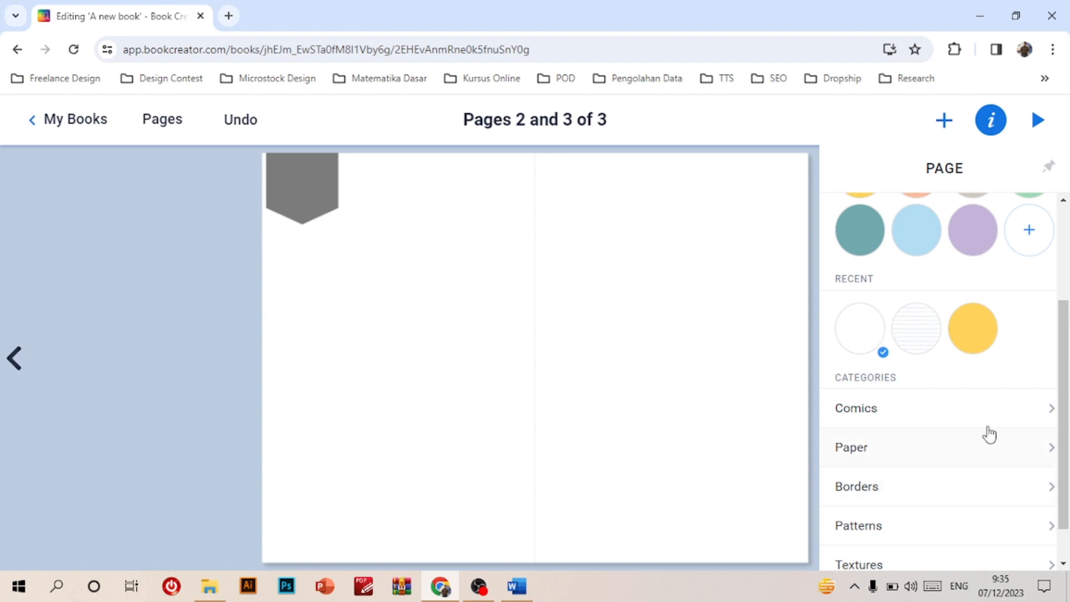
{"action": "left_click", "coordinate": [987, 409]}
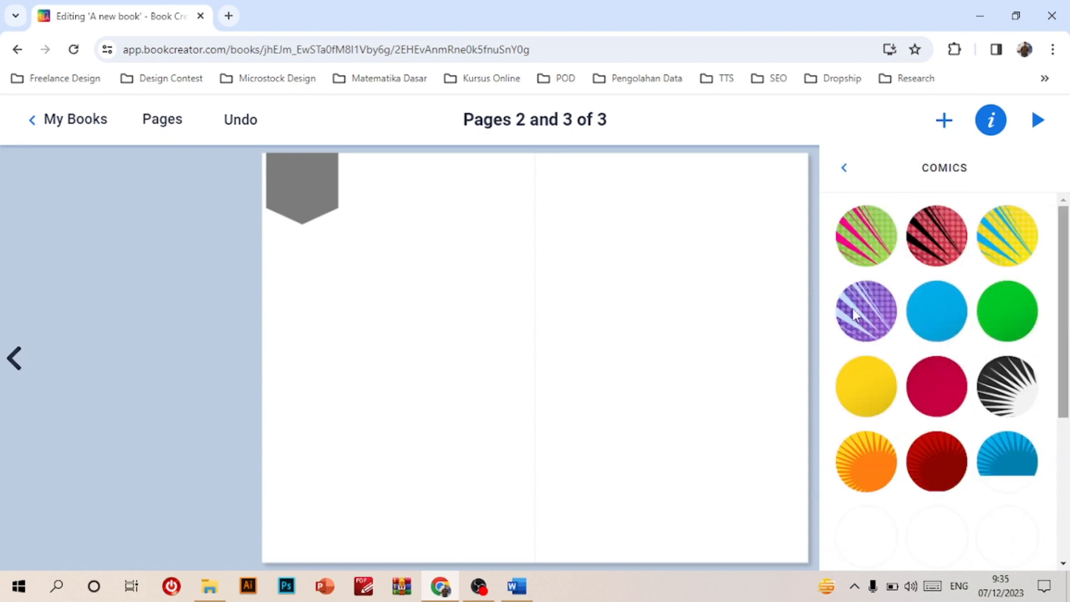
{"action": "left_click", "coordinate": [868, 309]}
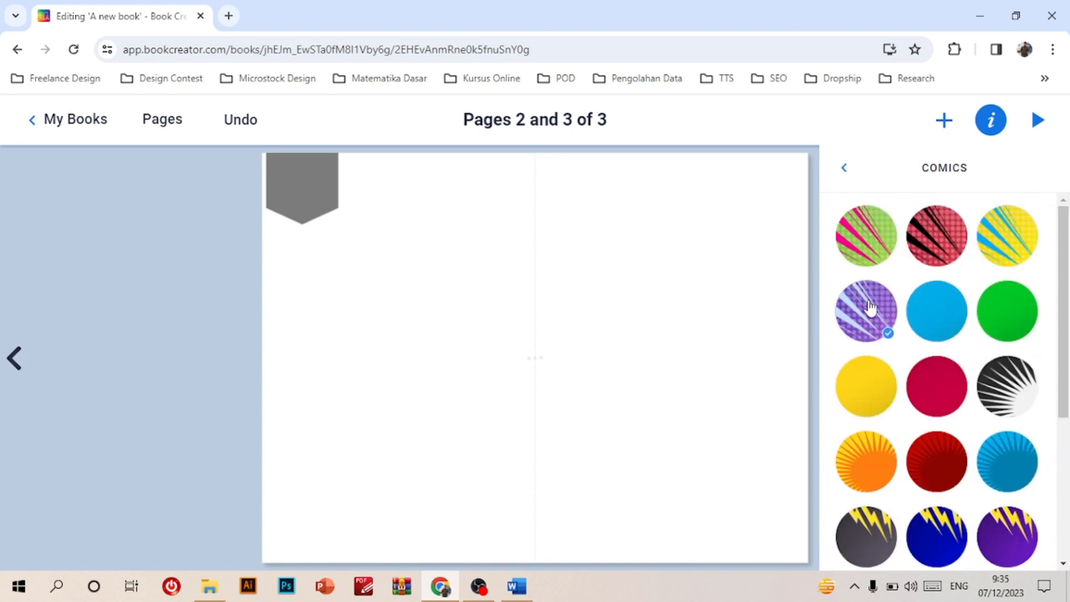
{"action": "left_click", "coordinate": [864, 257]}
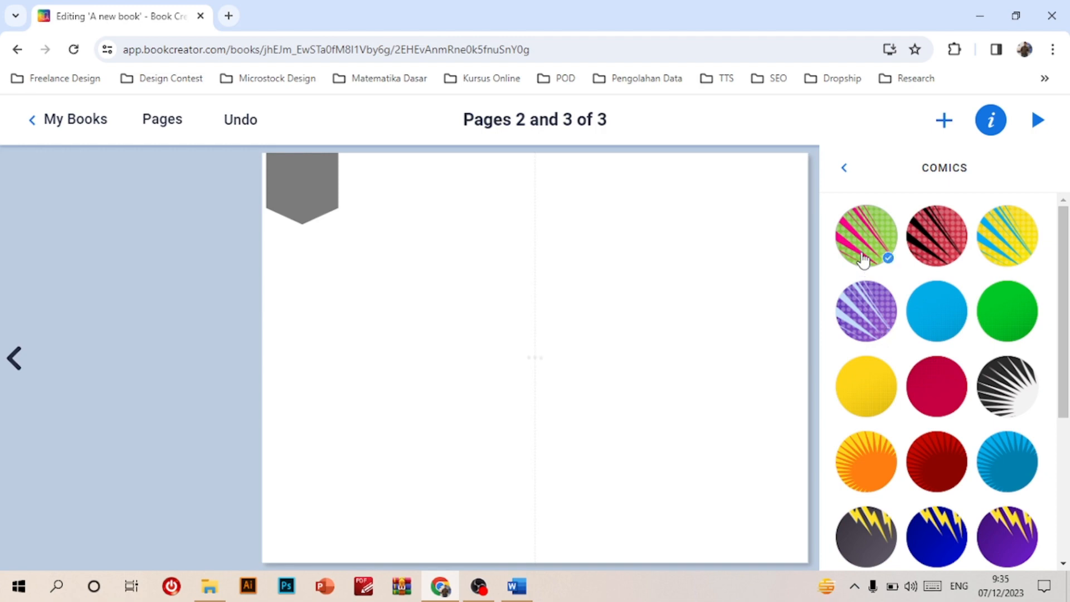
- Set the background of pages 2 and 3 to the recently used lined paper
{"action": "left_click", "coordinate": [845, 168]}
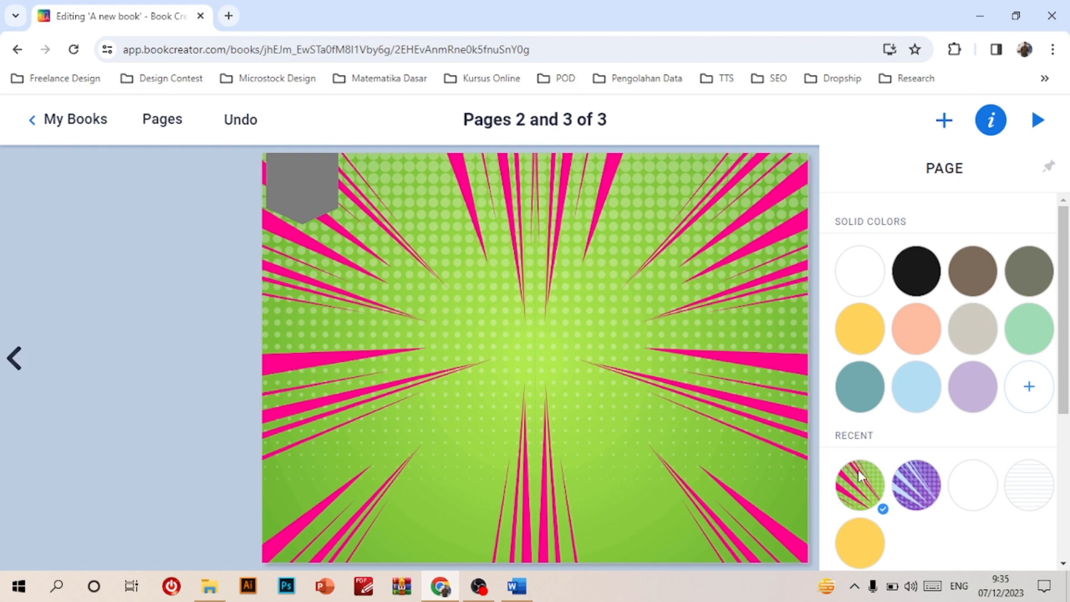
{"action": "left_click", "coordinate": [1028, 500]}
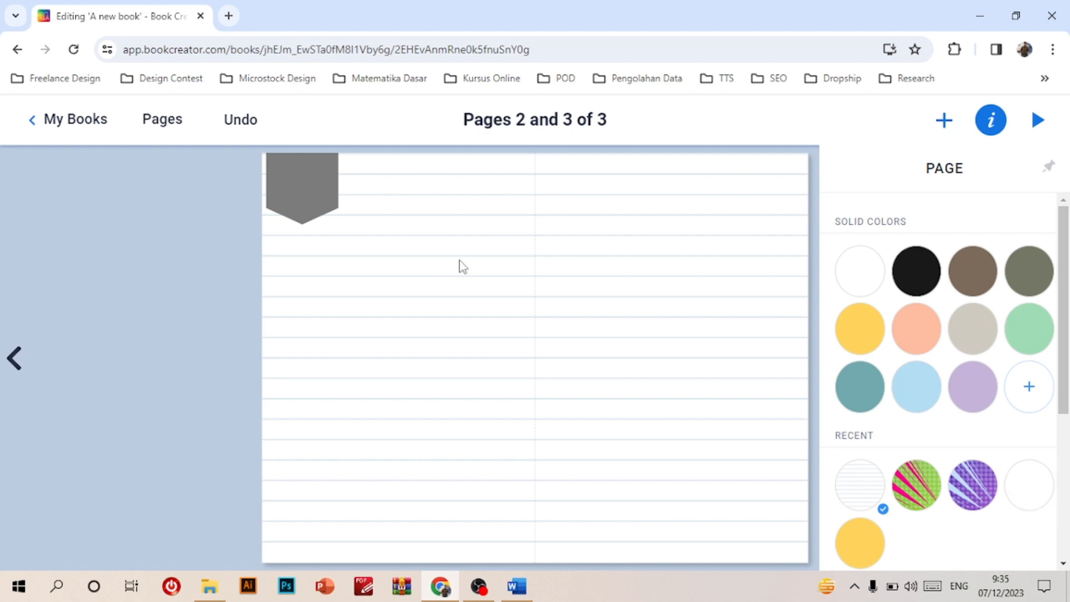
- Open a new text box for typing on pages 2 and 3
{"action": "scroll", "coordinate": [1004, 343], "scroll_direction": "down", "scroll_amount": 3}
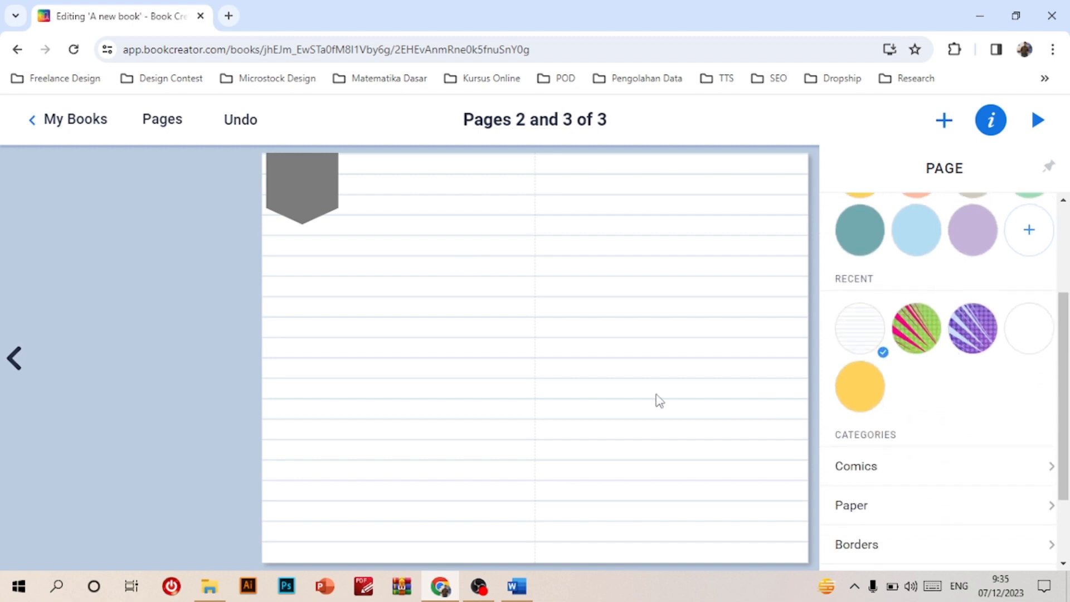
{"action": "left_click", "coordinate": [657, 400]}
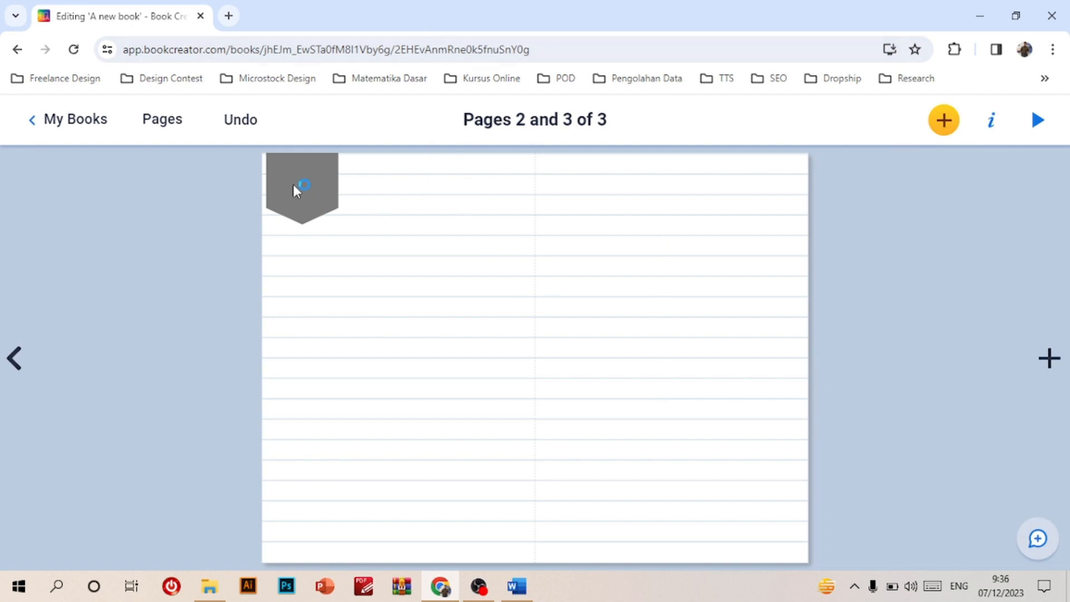
{"action": "left_click", "coordinate": [944, 120]}
{"action": "left_click", "coordinate": [867, 361]}
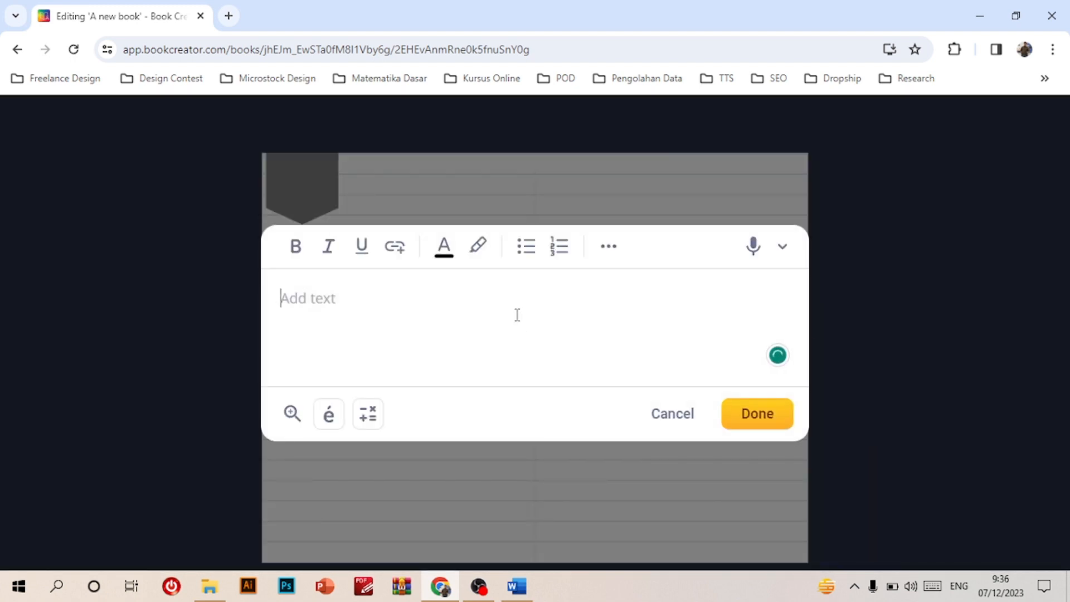
{"action": "type", "text": "bab"}
{"action": "key", "text": "BackSpace"}
{"action": "key", "text": "BackSpace"}
{"action": "key", "text": "BackSpace"}
{"action": "type", "text": "p"}
{"action": "key", "text": "BackSpace"}
{"action": "type", "text": "PENGE"}
{"action": "key", "text": "BackSpace"}
{"action": "key", "text": "BackSpace"}
{"action": "key", "text": "BackSpace"}
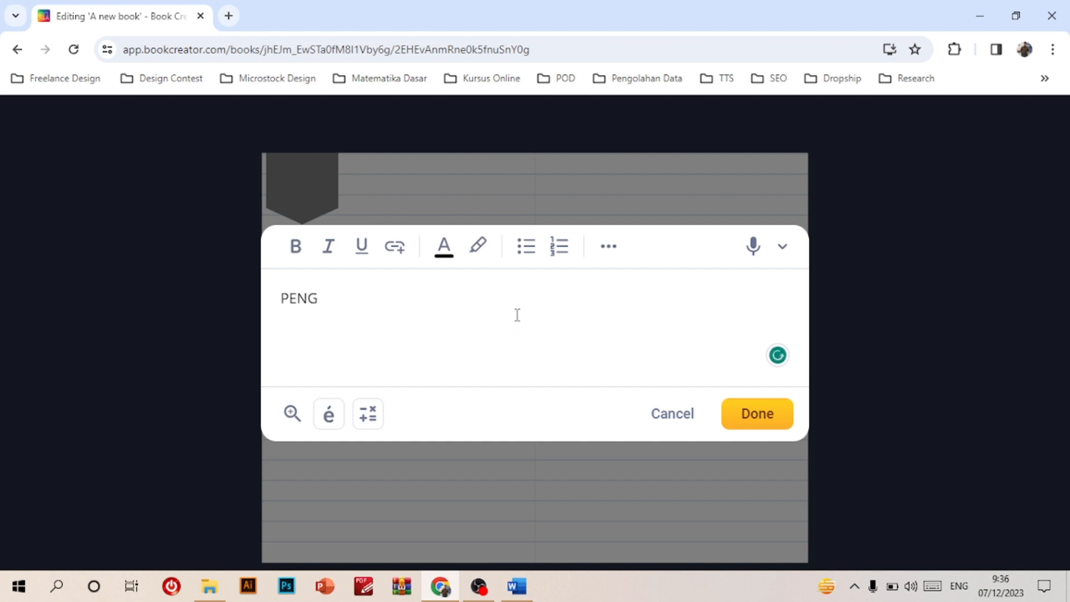
{"action": "key", "text": "BackSpace"}
{"action": "key", "text": "BackSpace"}
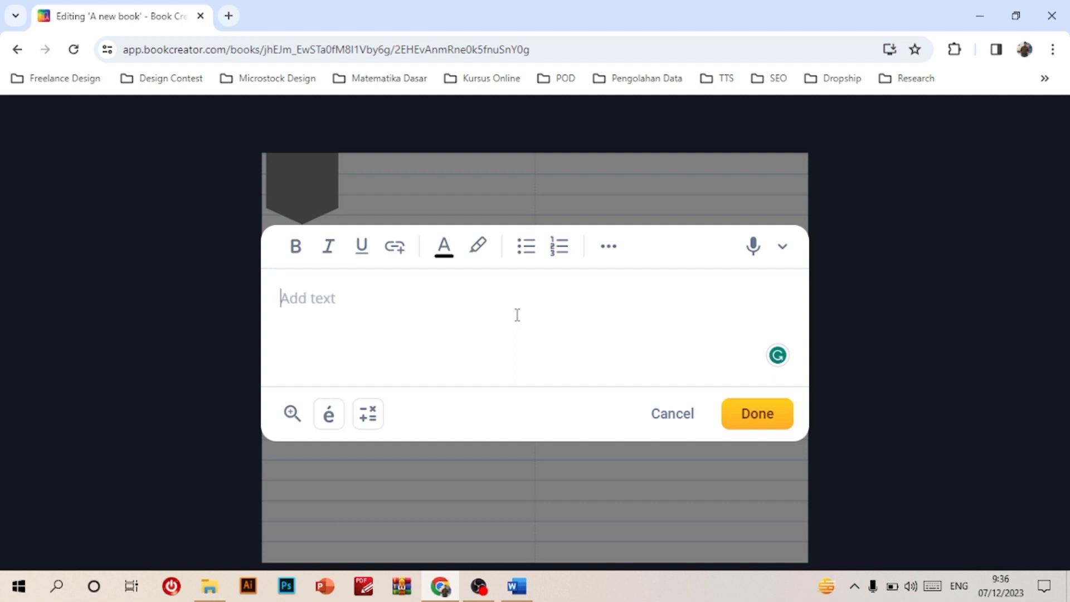
- Enter "Tentang Matriks" as the text box's content and place it beside the gray banner on the left page
{"action": "type", "text": "TEN"}
{"action": "key", "text": "BackSpace"}
{"action": "key", "text": "BackSpace"}
{"action": "type", "text": "entang "}
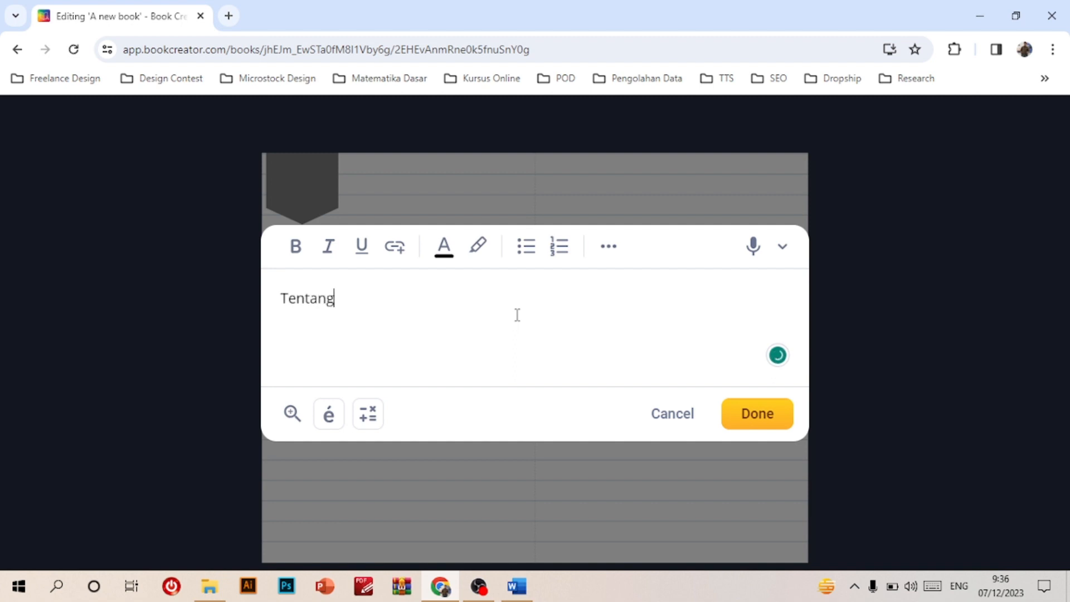
{"action": "type", "text": "Limi"}
{"action": "key", "text": "BackSpace"}
{"action": "key", "text": "BackSpace"}
{"action": "key", "text": "BackSpace"}
{"action": "key", "text": "BackSpace"}
{"action": "type", "text": "MAtriks"}
{"action": "key", "text": "BackSpace"}
{"action": "key", "text": "BackSpace"}
{"action": "key", "text": "BackSpace"}
{"action": "key", "text": "BackSpace"}
{"action": "key", "text": "BackSpace"}
{"action": "type", "text": "atriks"}
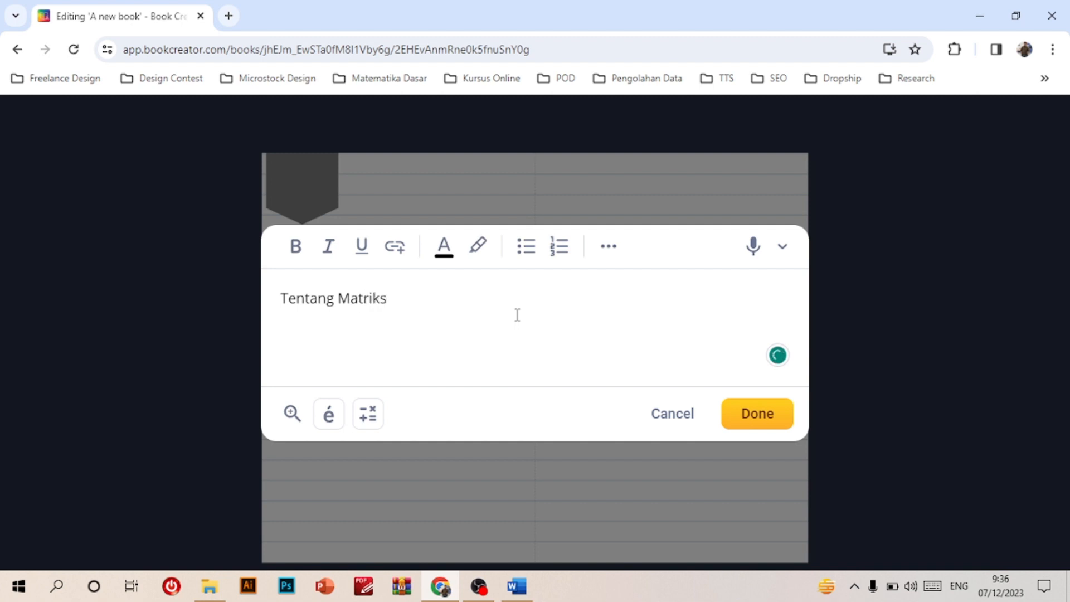
{"action": "left_click", "coordinate": [760, 413]}
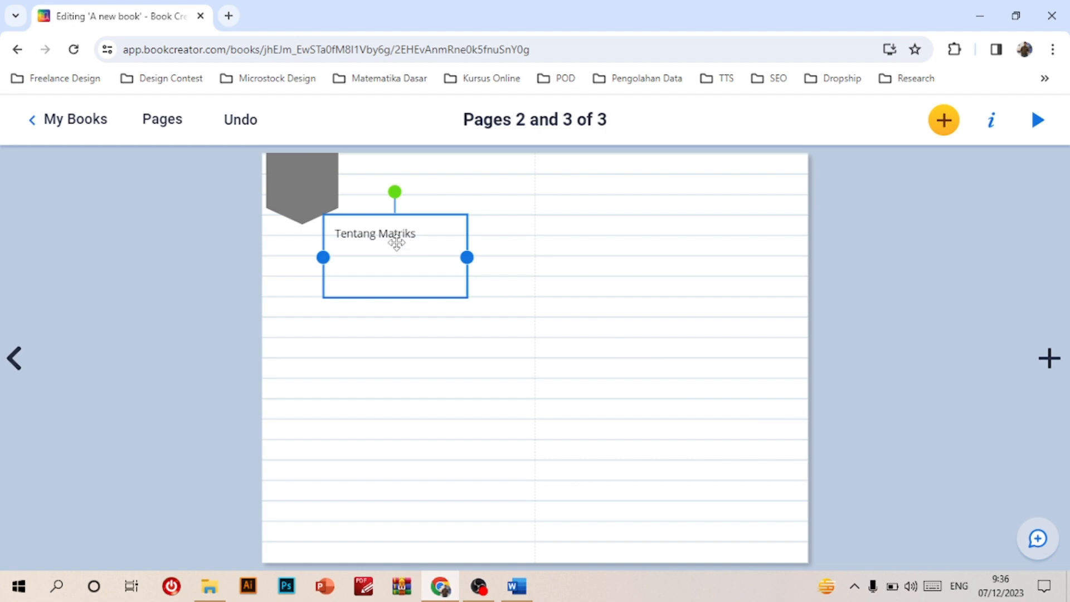
{"action": "left_click_drag", "start_coordinate": [394, 236], "coordinate": [426, 185]}
{"action": "left_click", "coordinate": [567, 238]}
- Try to set the "Tentang Matriks" text color to dark red
{"action": "double_click", "coordinate": [425, 185]}
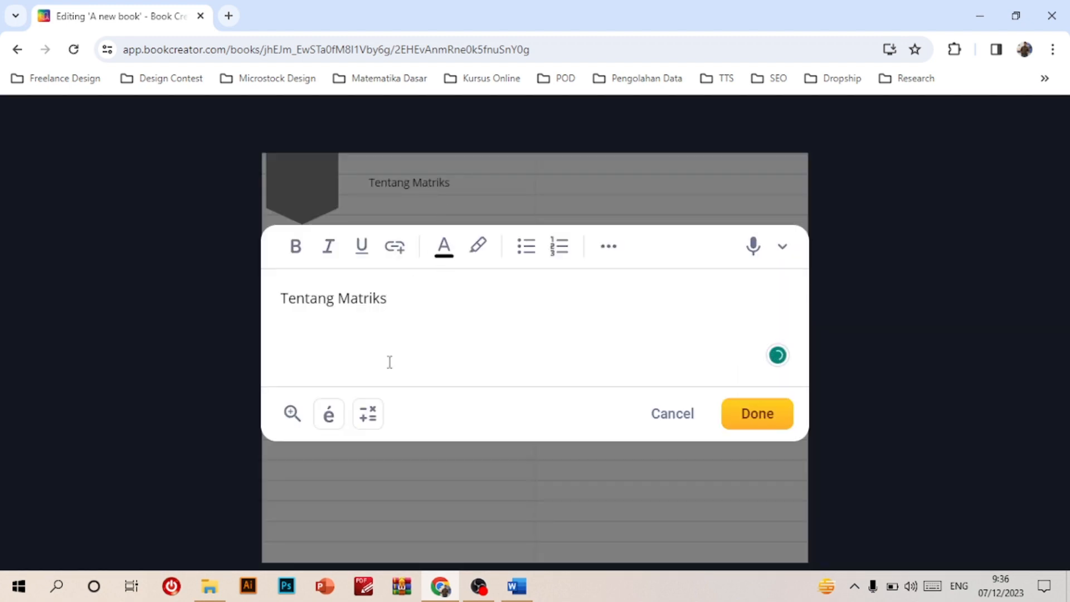
{"action": "left_click", "coordinate": [440, 255]}
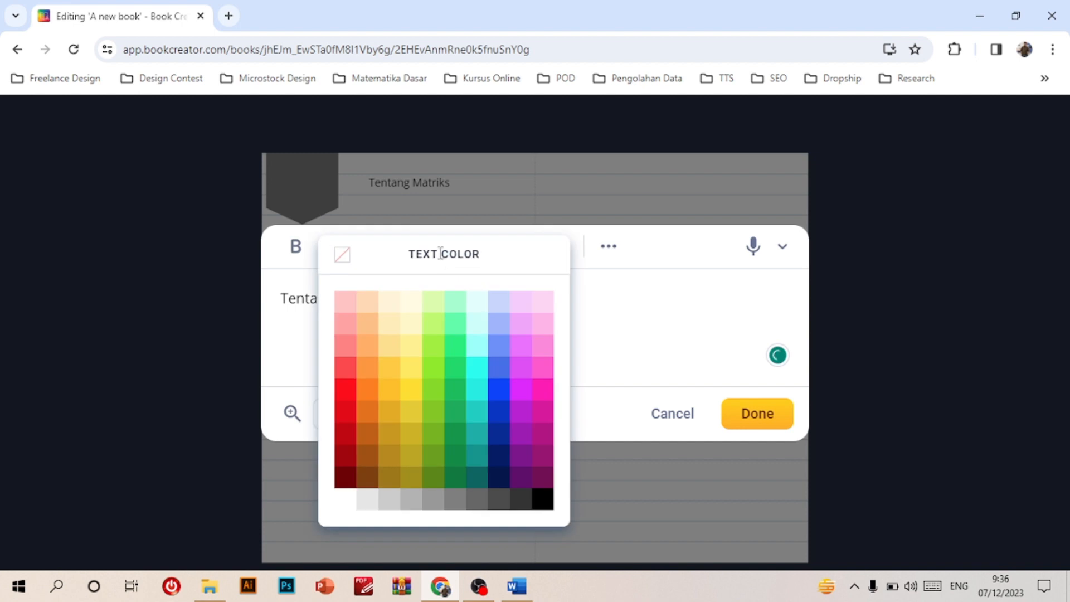
{"action": "left_click", "coordinate": [352, 483]}
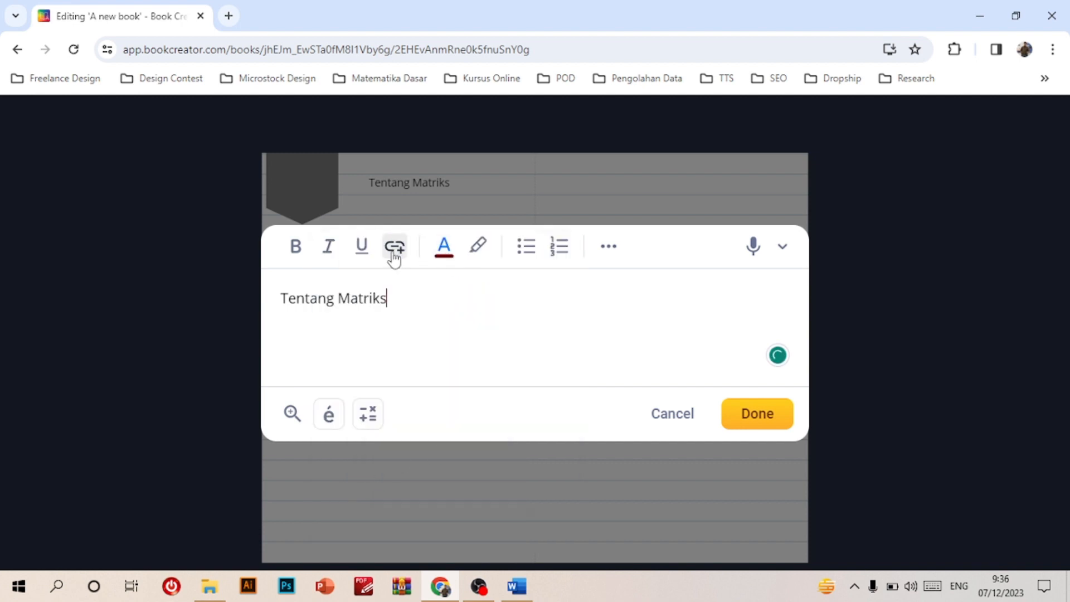
{"action": "left_click", "coordinate": [609, 249]}
{"action": "left_click", "coordinate": [552, 321]}
{"action": "left_click", "coordinate": [777, 415]}
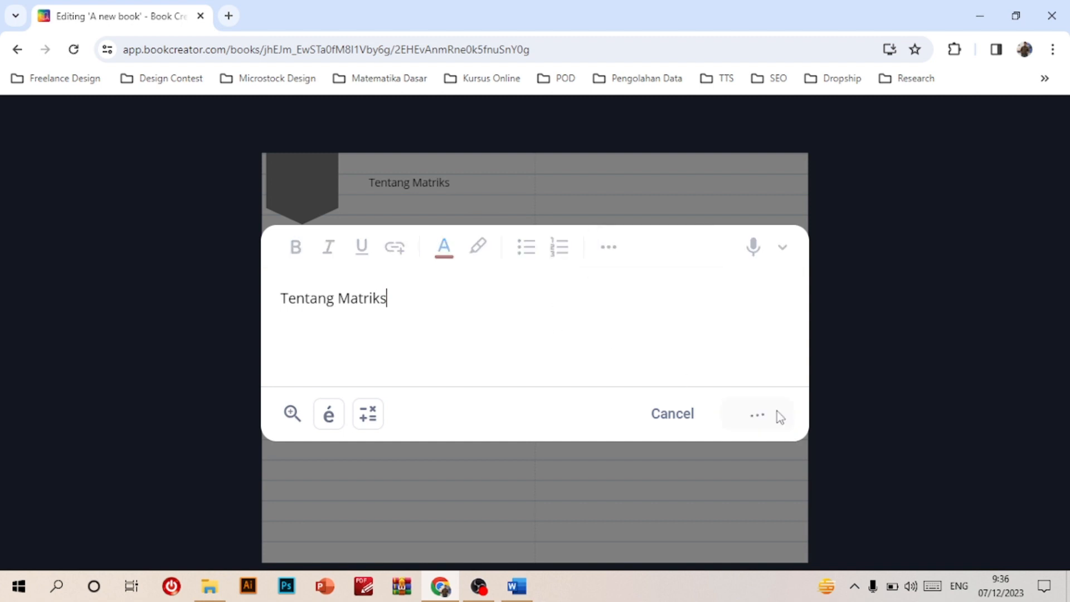
- Apply dark red to the whole selected "Tentang Matriks" title text
{"action": "left_click", "coordinate": [444, 185]}
{"action": "left_click_drag", "start_coordinate": [418, 310], "coordinate": [35, 267]}
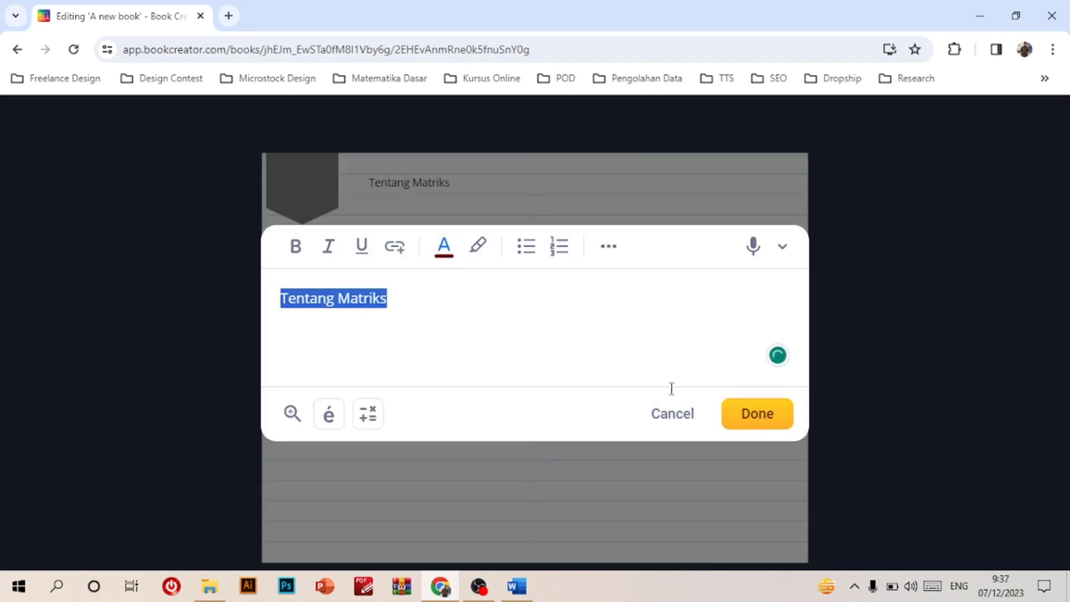
{"action": "left_click", "coordinate": [768, 419]}
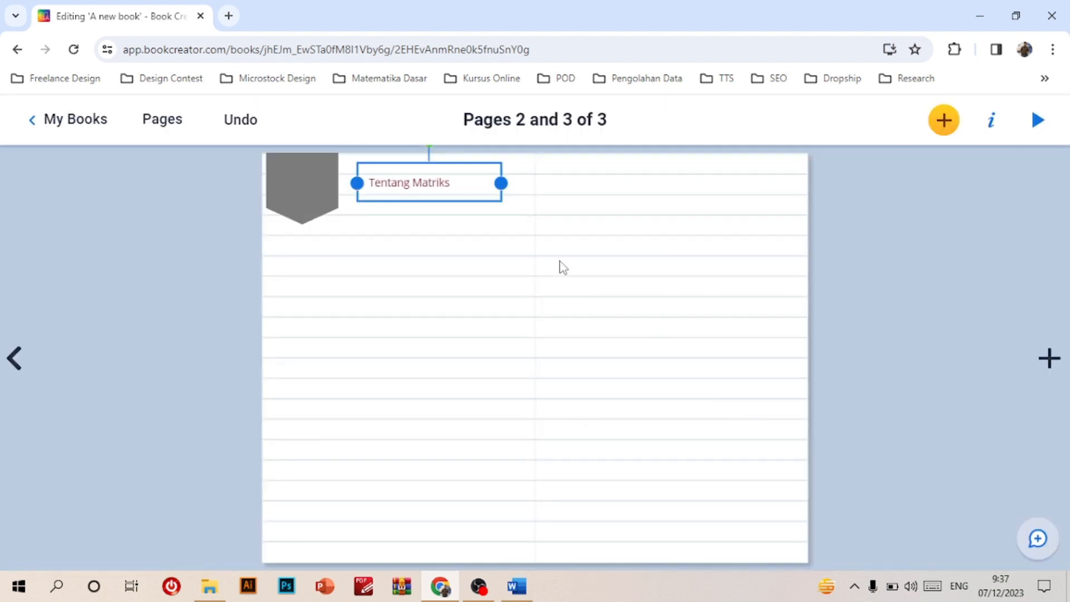
{"action": "left_click", "coordinate": [563, 267]}
- Increase the title's font size to 28 and widen its text box so the title fits on one line
{"action": "left_click", "coordinate": [437, 181]}
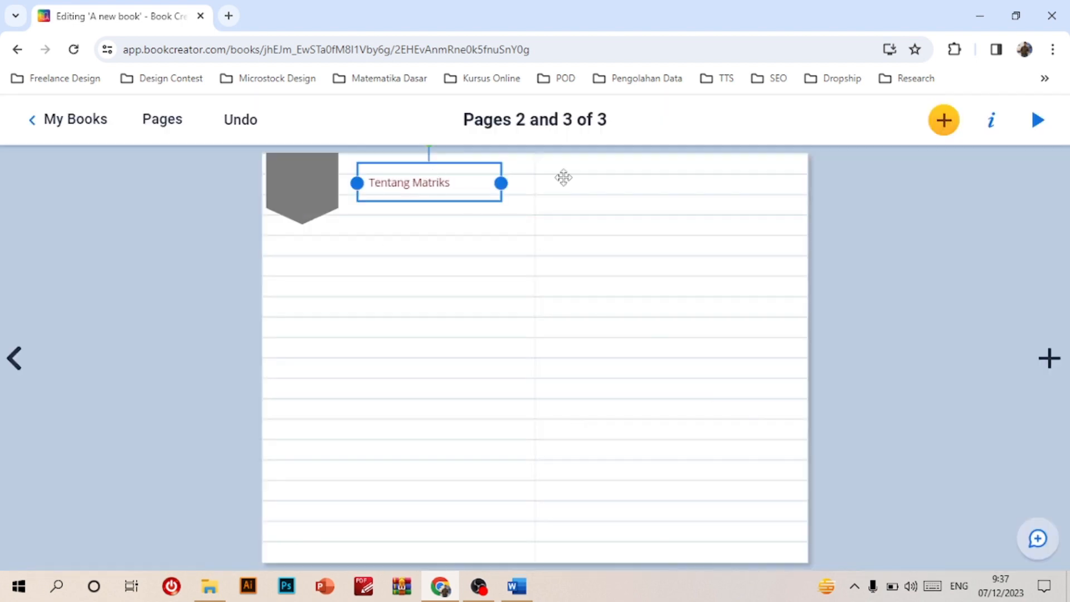
{"action": "left_click", "coordinate": [992, 127]}
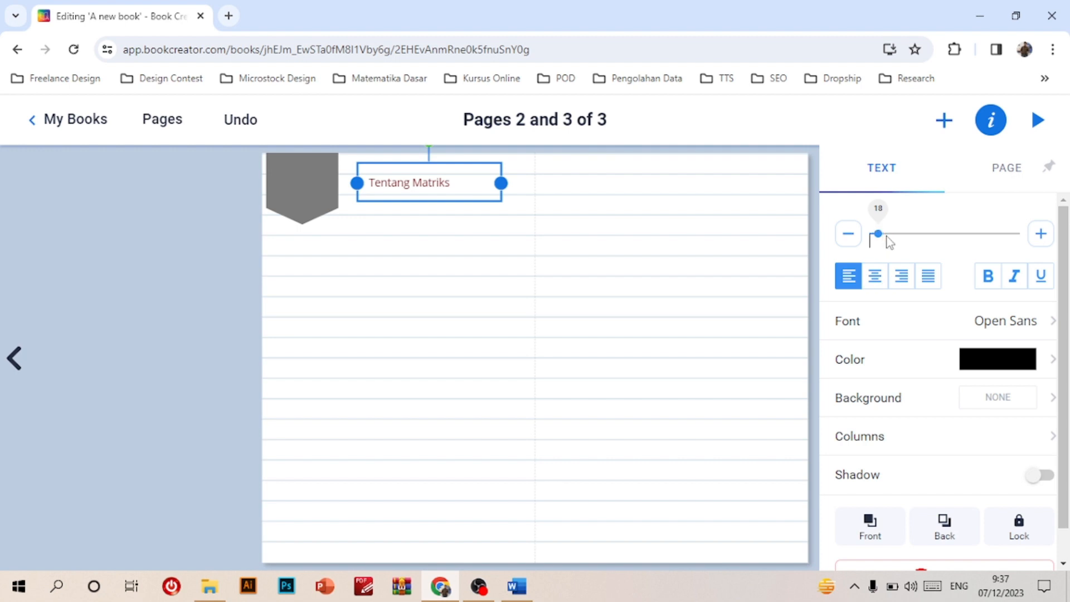
{"action": "left_click", "coordinate": [1041, 235]}
{"action": "left_click", "coordinate": [1040, 234]}
{"action": "left_click", "coordinate": [1041, 235]}
{"action": "left_click", "coordinate": [1041, 235]}
{"action": "left_click", "coordinate": [1040, 235]}
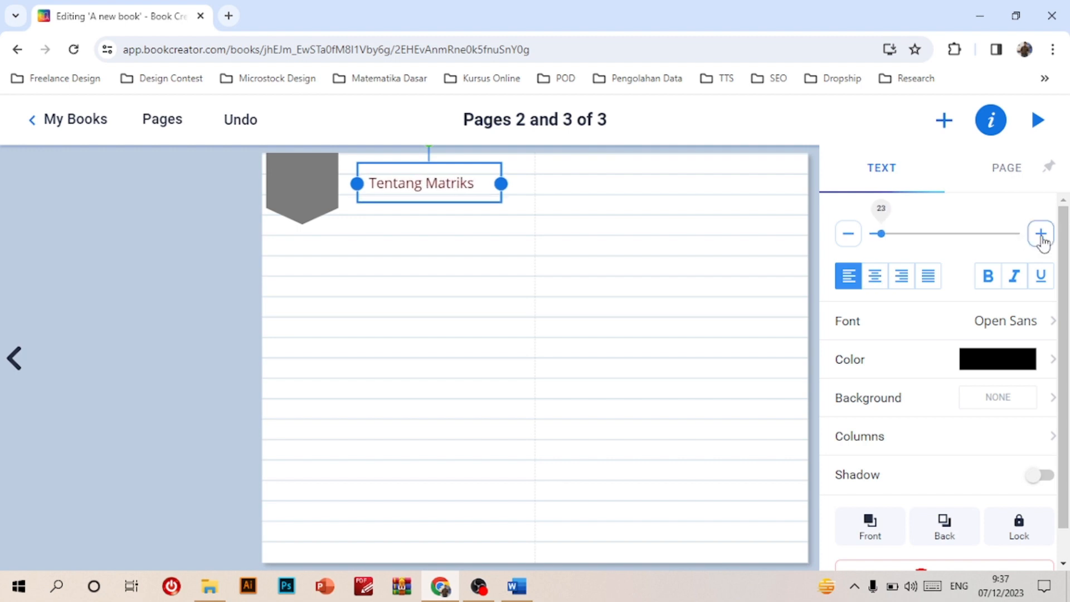
{"action": "left_click", "coordinate": [1041, 234]}
{"action": "left_click", "coordinate": [1041, 234]}
{"action": "left_click", "coordinate": [1041, 234]}
{"action": "left_click", "coordinate": [1040, 235]}
{"action": "left_click", "coordinate": [1040, 235]}
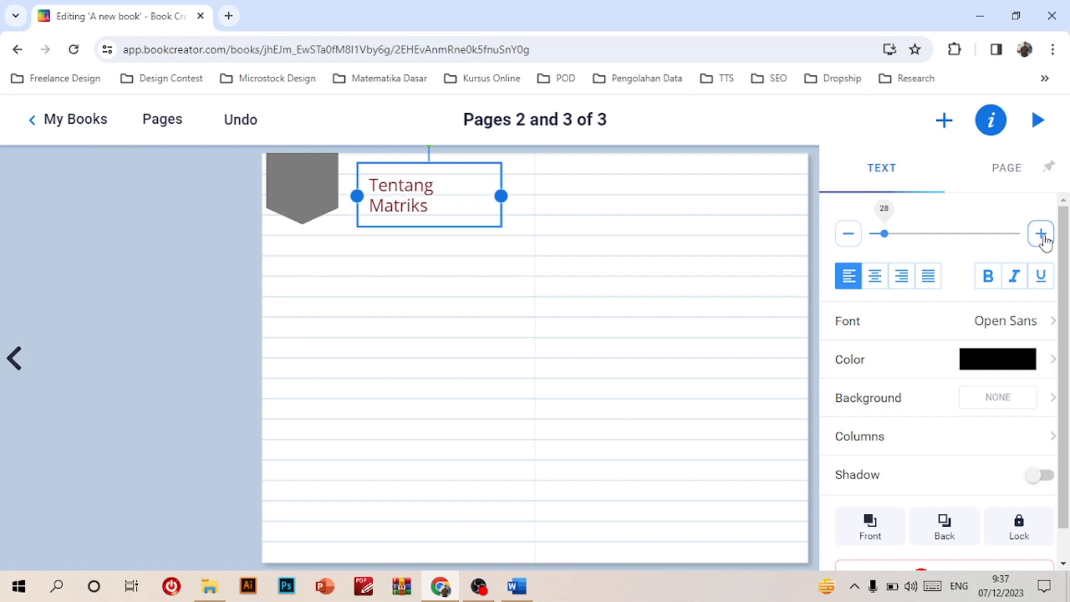
{"action": "left_click_drag", "start_coordinate": [501, 196], "coordinate": [508, 193]}
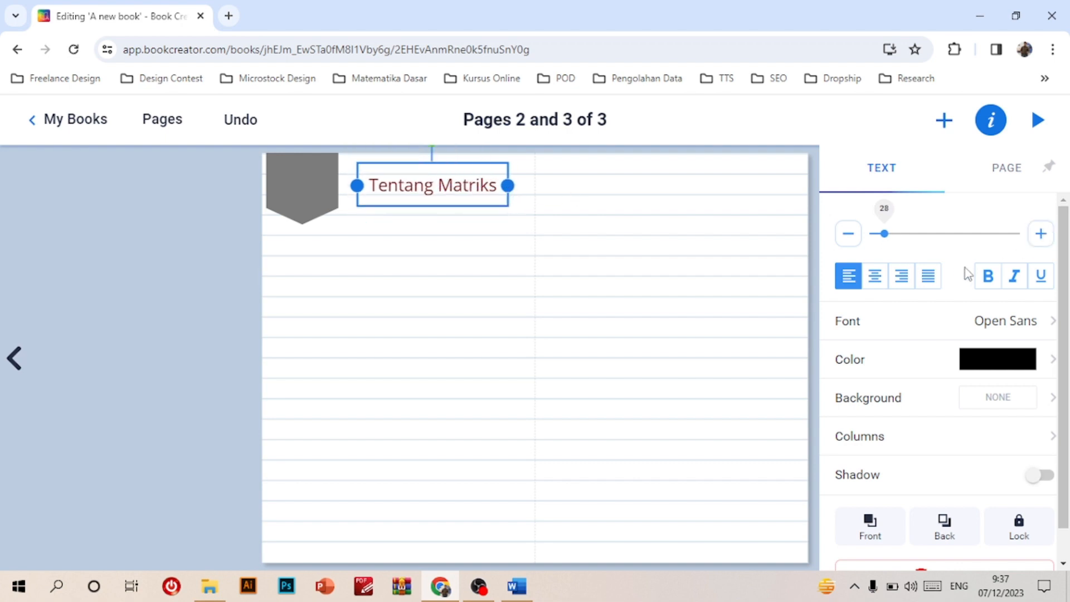
- Make the "Tentang Matriks" title bold and change its font to Poppins
{"action": "left_click", "coordinate": [987, 276]}
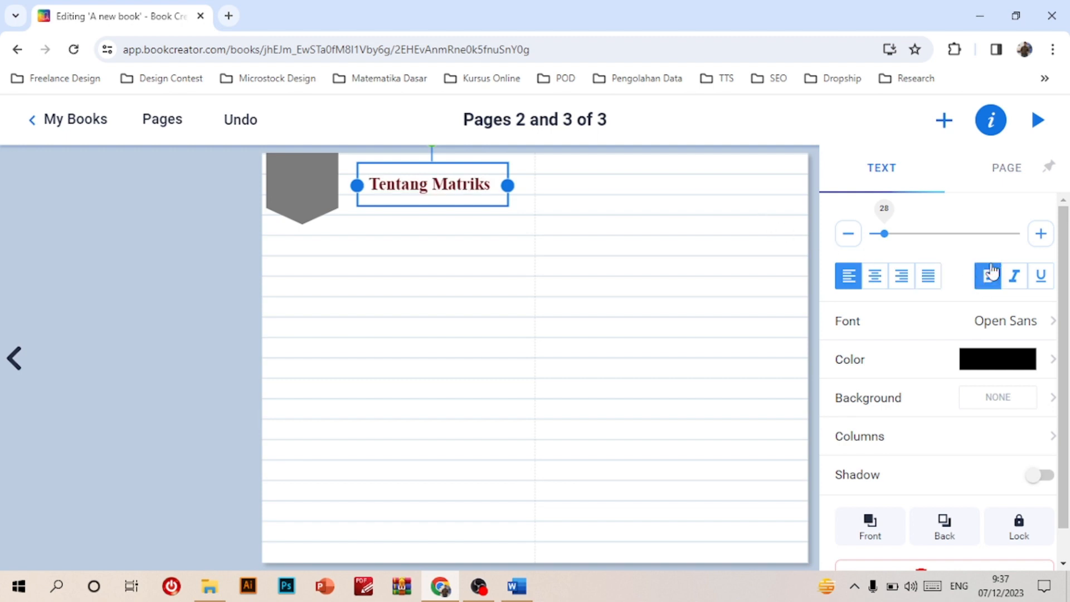
{"action": "left_click", "coordinate": [958, 321]}
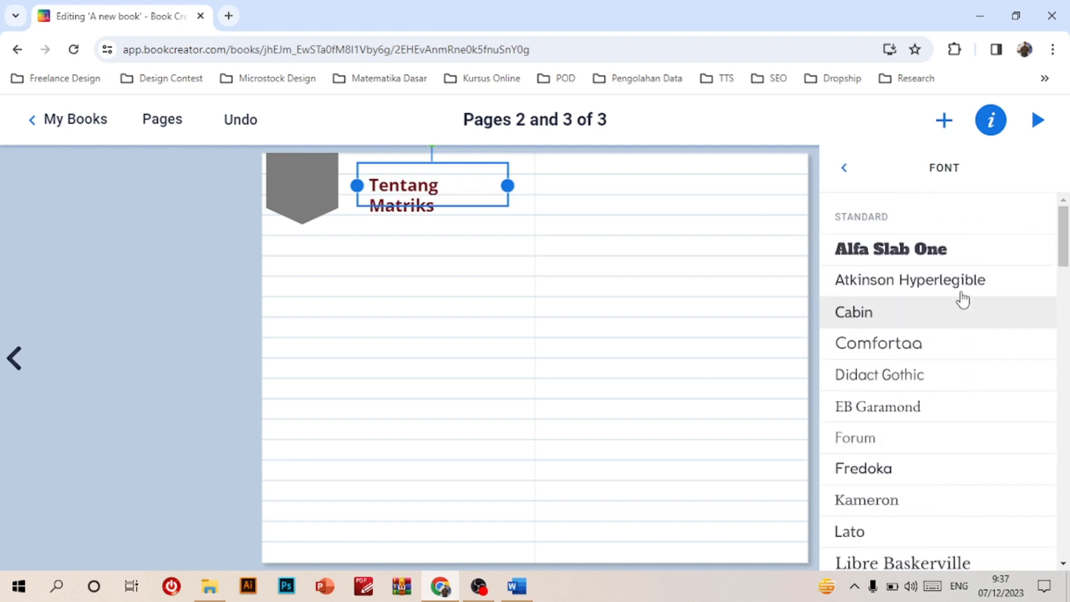
{"action": "scroll", "coordinate": [938, 275], "scroll_direction": "down", "scroll_amount": 5}
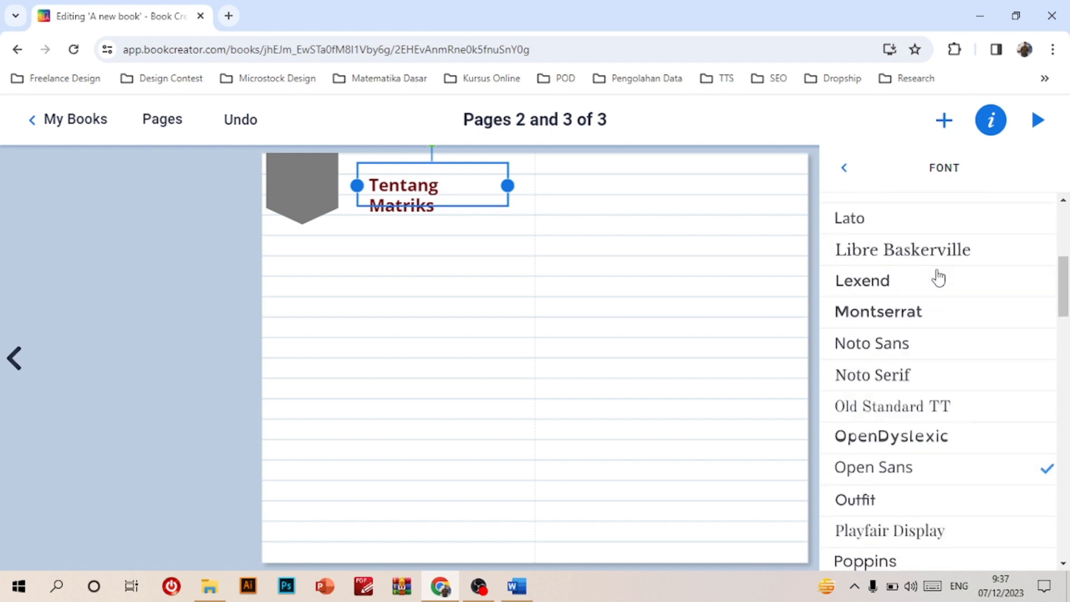
{"action": "scroll", "coordinate": [917, 451], "scroll_direction": "down", "scroll_amount": 2}
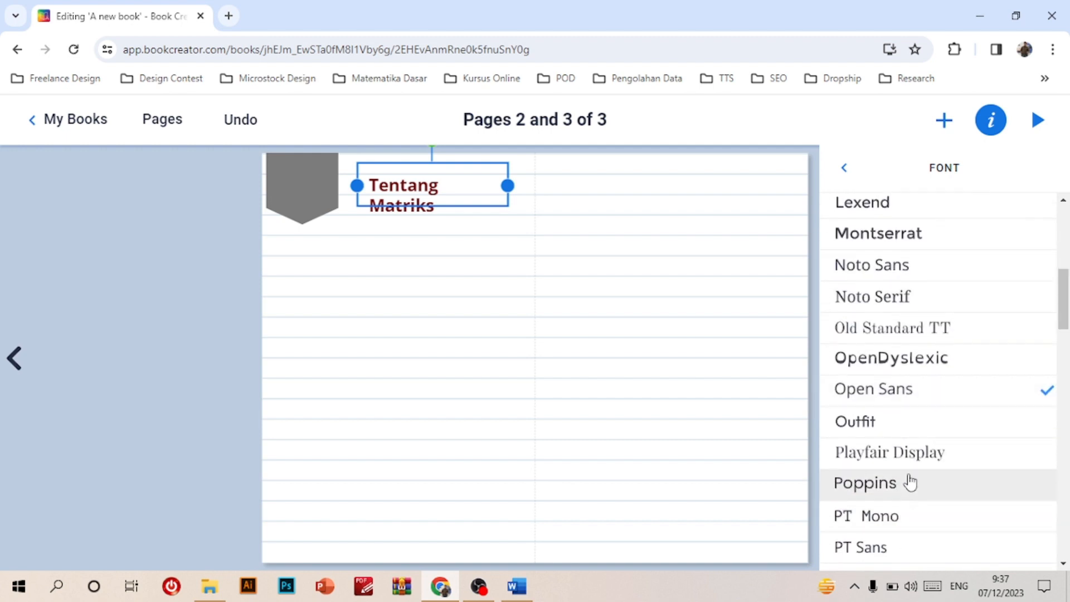
{"action": "left_click", "coordinate": [910, 483]}
{"action": "left_click", "coordinate": [474, 257]}
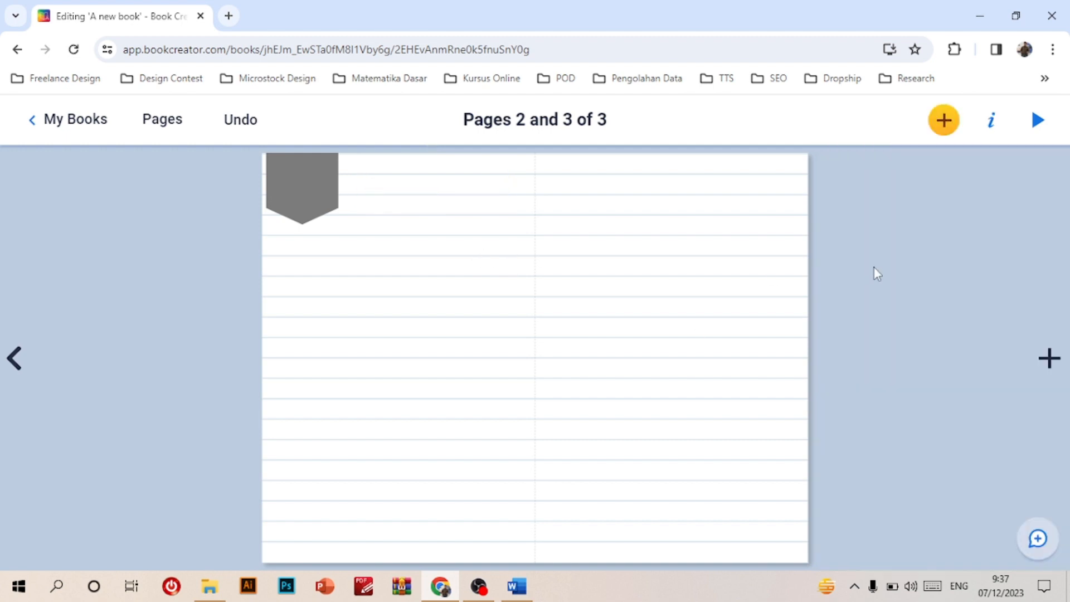
- Reduce the title's font size by two points so it fits on one line
{"action": "left_click", "coordinate": [433, 213]}
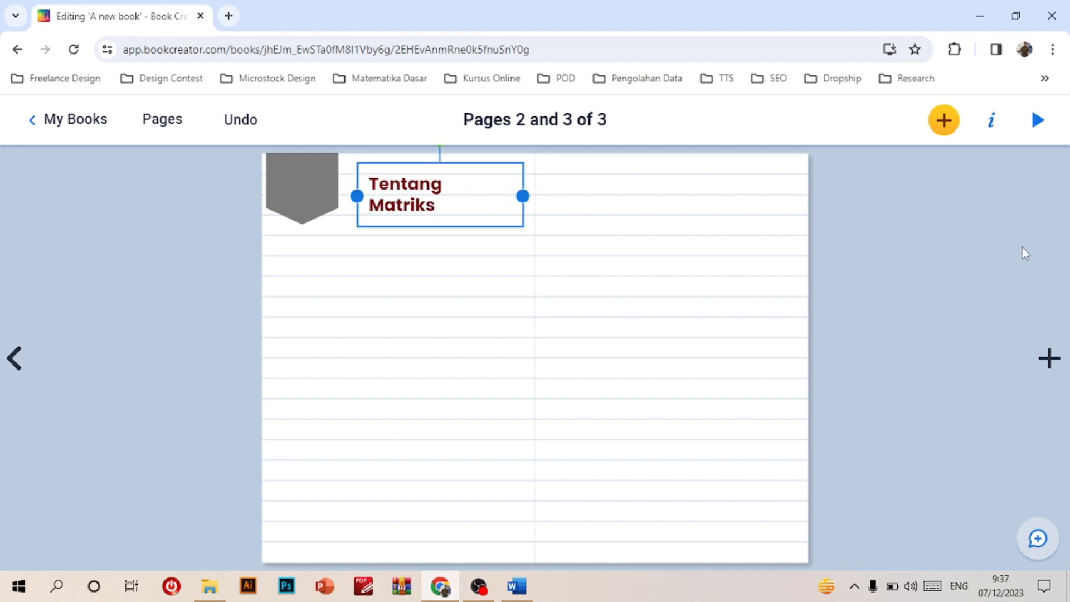
{"action": "left_click", "coordinate": [991, 121]}
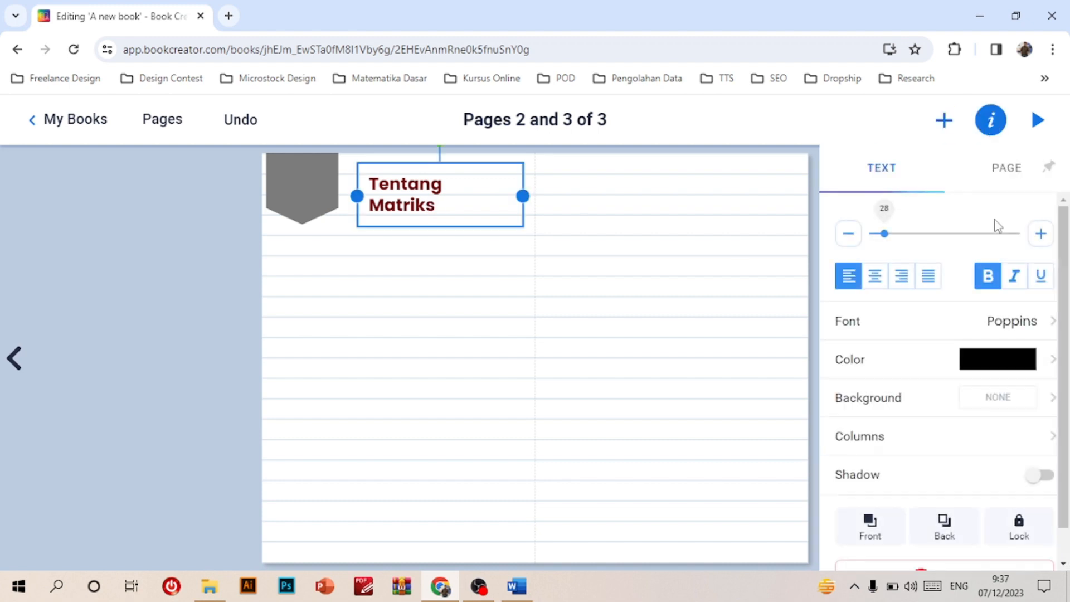
{"action": "left_click", "coordinate": [848, 235]}
{"action": "left_click", "coordinate": [849, 235]}
{"action": "left_click", "coordinate": [496, 256]}
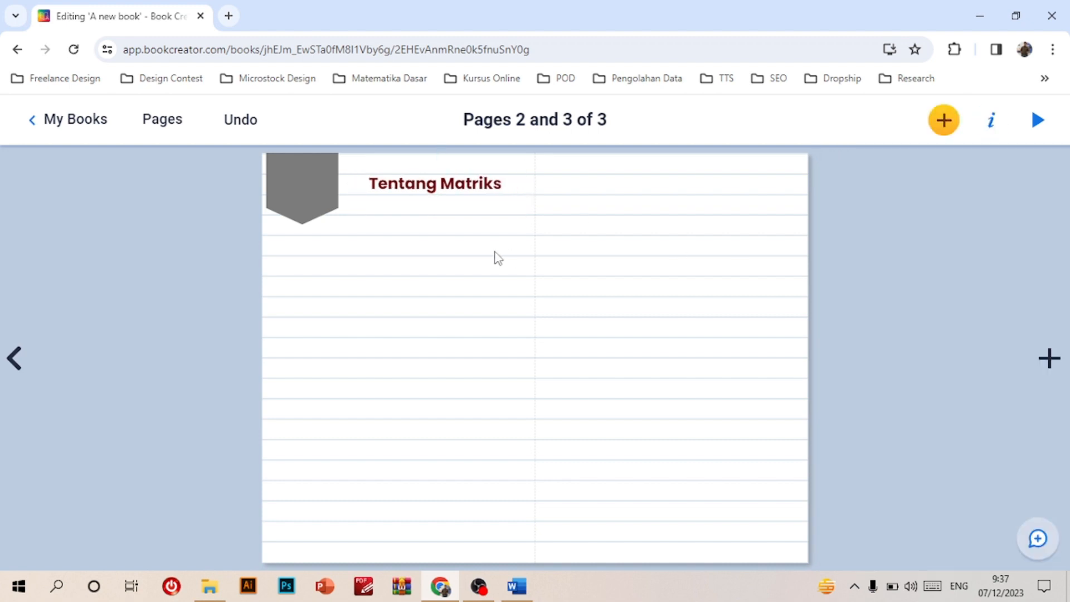
{"action": "left_click", "coordinate": [462, 187]}
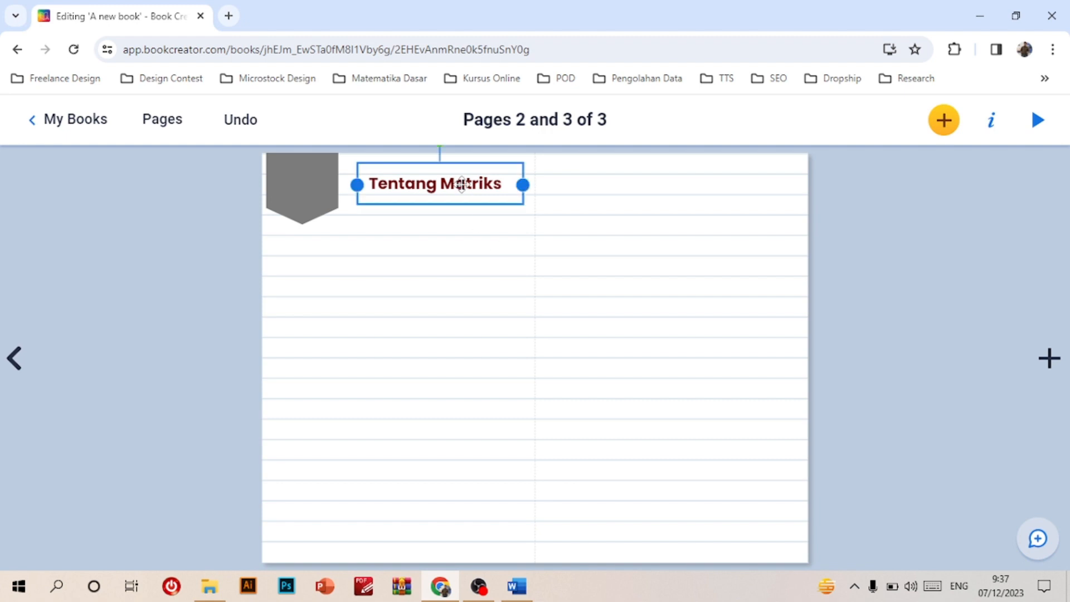
{"action": "mouse_move", "coordinate": [462, 184]}
{"action": "left_mouse_down"}
{"action": "mouse_move", "coordinate": [457, 237]}
{"action": "mouse_move", "coordinate": [466, 193]}
{"action": "left_mouse_up"}
{"action": "double_click", "coordinate": [466, 192]}
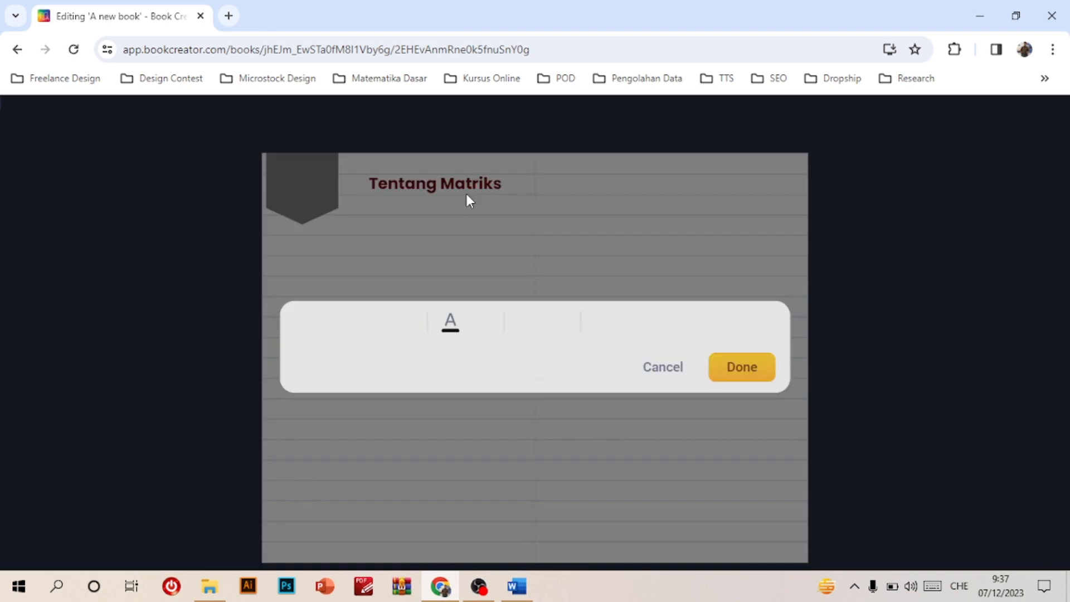
{"action": "right_click", "coordinate": [467, 195]}
{"action": "left_click", "coordinate": [740, 195]}
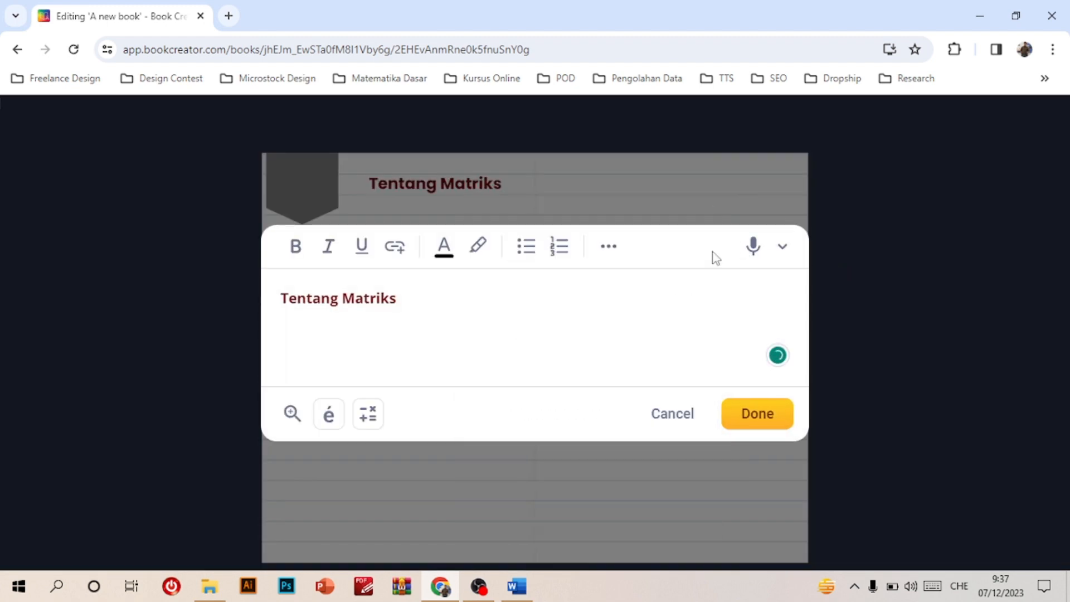
{"action": "left_click", "coordinate": [691, 418]}
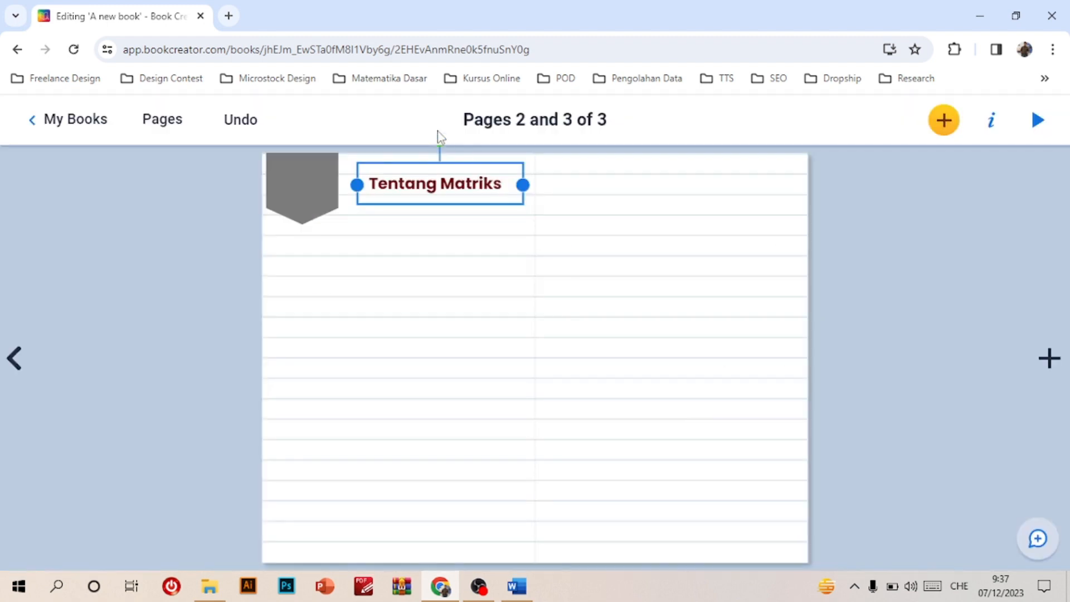
- Duplicate the "Tentang Matriks" title by copying and pasting it, and place the copy directly below the original
{"action": "right_click", "coordinate": [444, 177]}
{"action": "left_click", "coordinate": [495, 284]}
{"action": "left_click", "coordinate": [426, 265]}
{"action": "key", "text": "ctrl+v"}
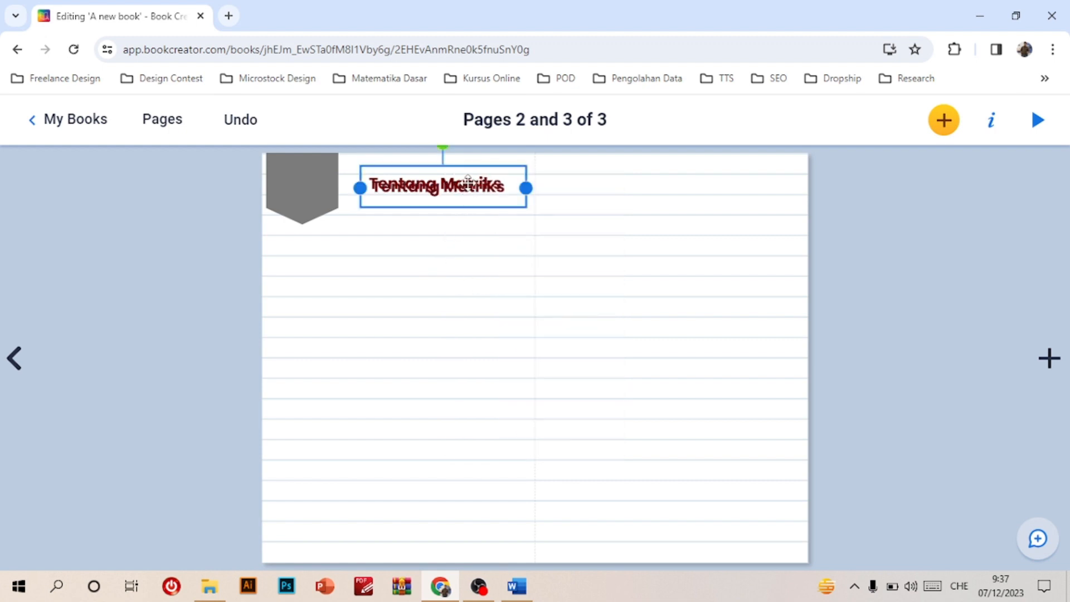
{"action": "left_click_drag", "start_coordinate": [464, 186], "coordinate": [464, 226]}
- Switch the keyboard input language to English and replace the duplicated title's text with "CHAPTER"
{"action": "double_click", "coordinate": [464, 226]}
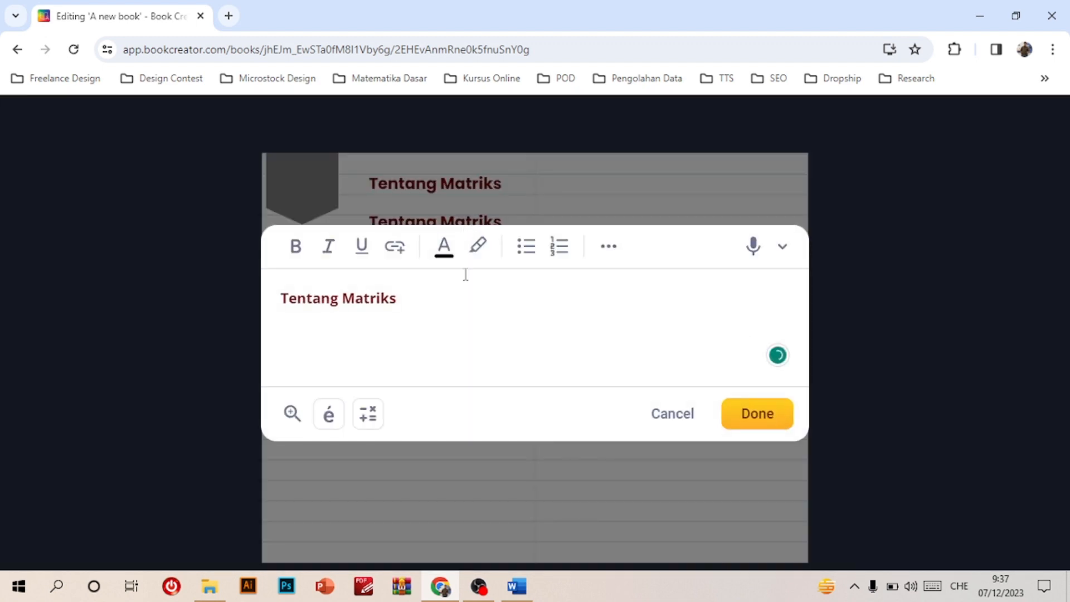
{"action": "left_click_drag", "start_coordinate": [438, 306], "coordinate": [272, 286]}
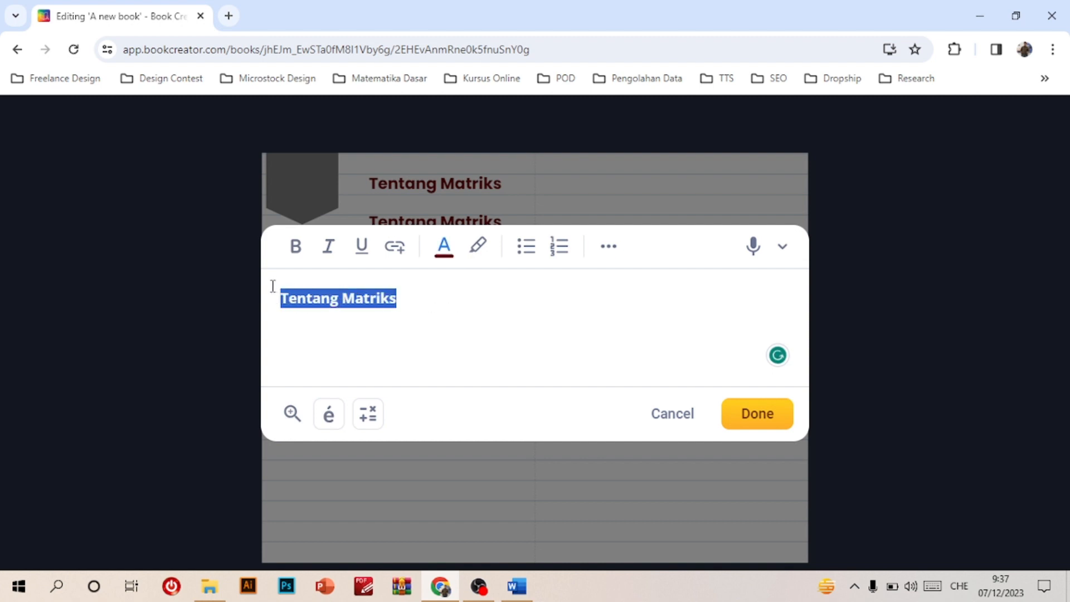
{"action": "type", "text": "c"}
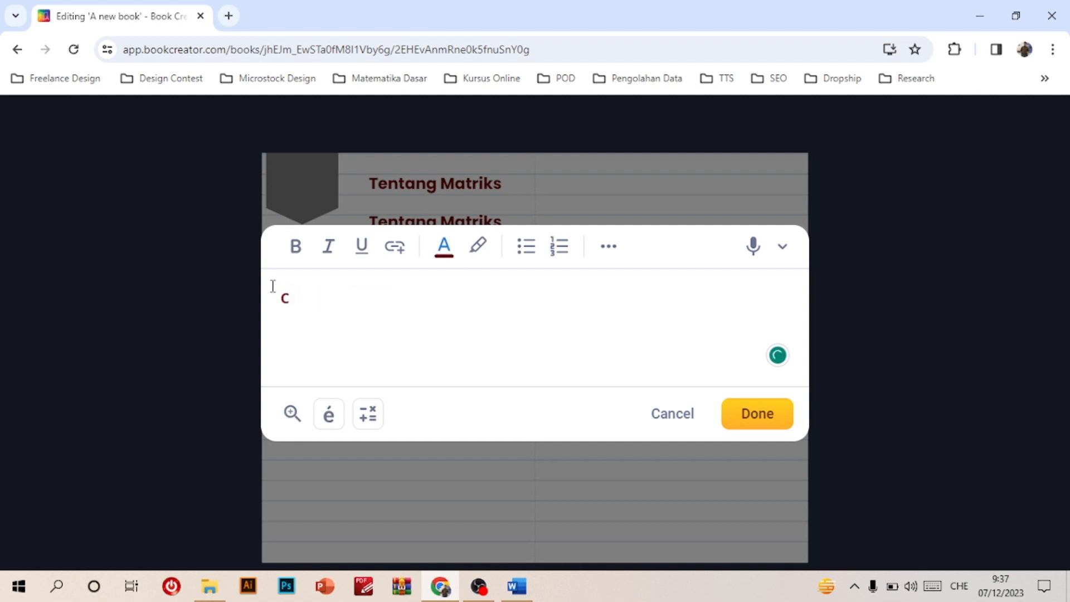
{"action": "type", "text": "p"}
{"action": "type", "text": "Φ3ЕУК"}
{"action": "left_click", "coordinate": [959, 586]}
{"action": "left_click", "coordinate": [907, 444]}
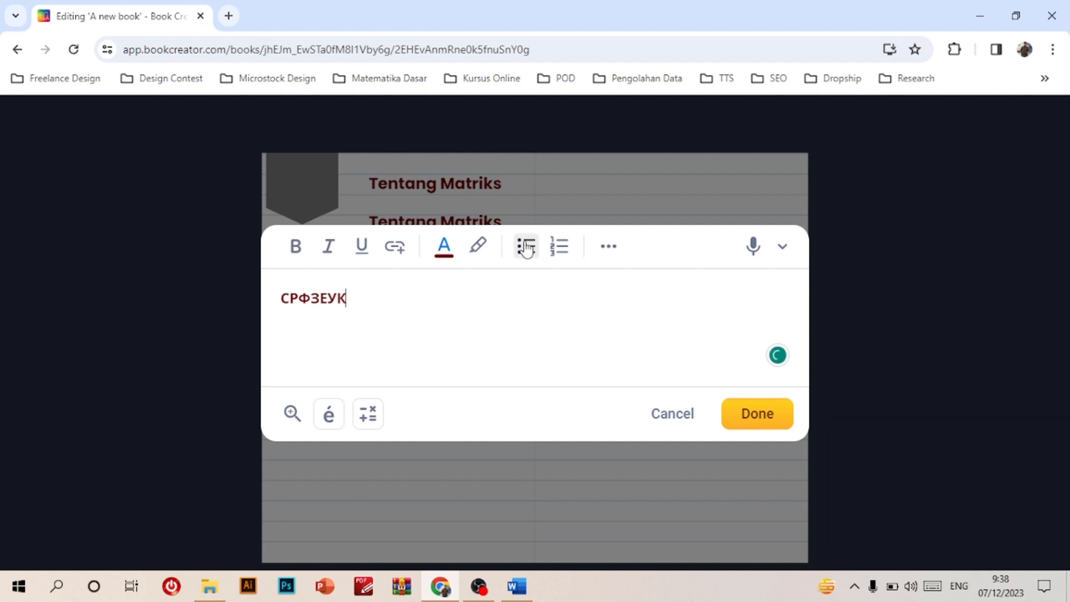
{"action": "key", "text": "ctrl+a"}
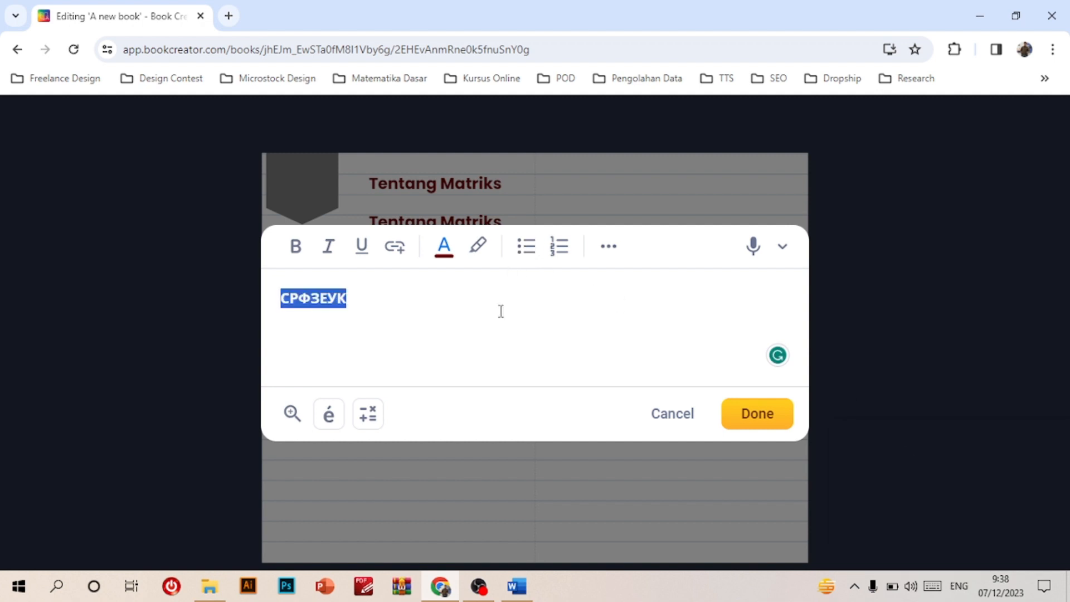
{"action": "type", "text": "c"}
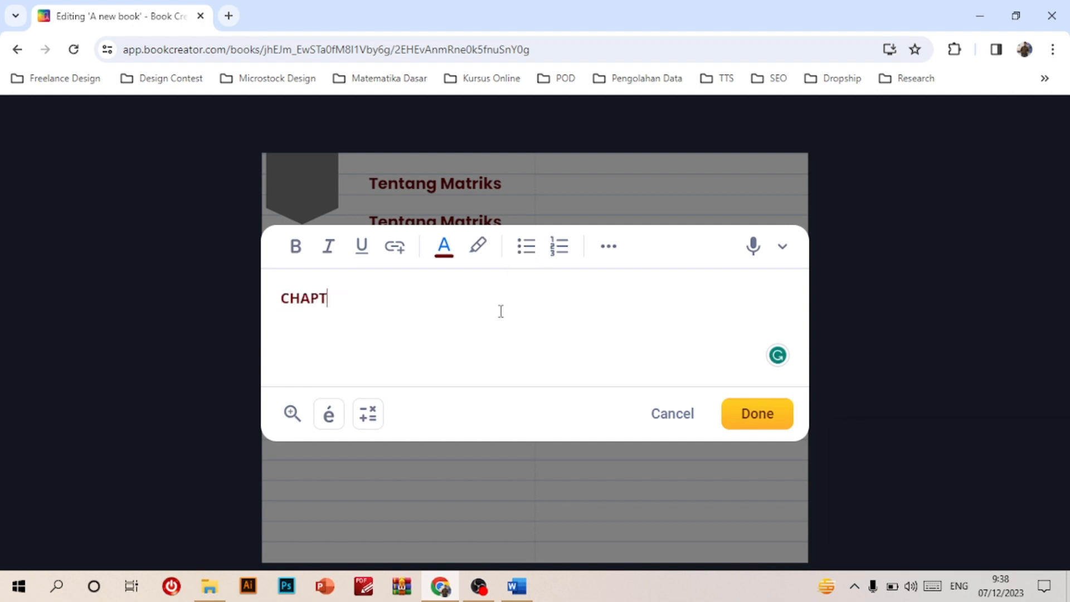
{"action": "left_click", "coordinate": [740, 413]}
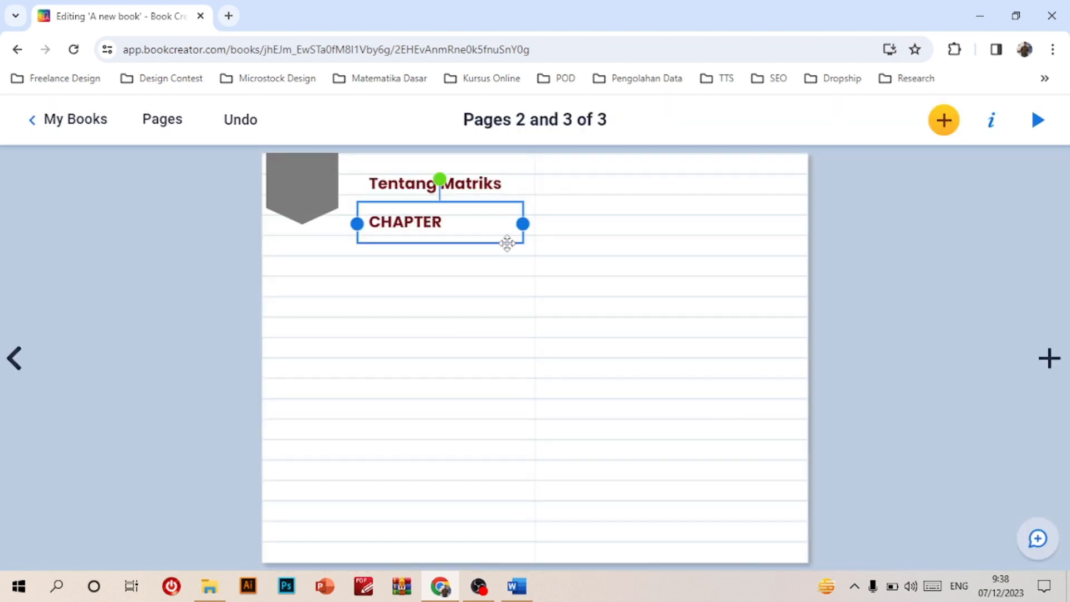
- Reduce the "CHAPTER" text's font size to 22, narrow its box and place it over the grey banner shape
{"action": "left_click", "coordinate": [993, 120]}
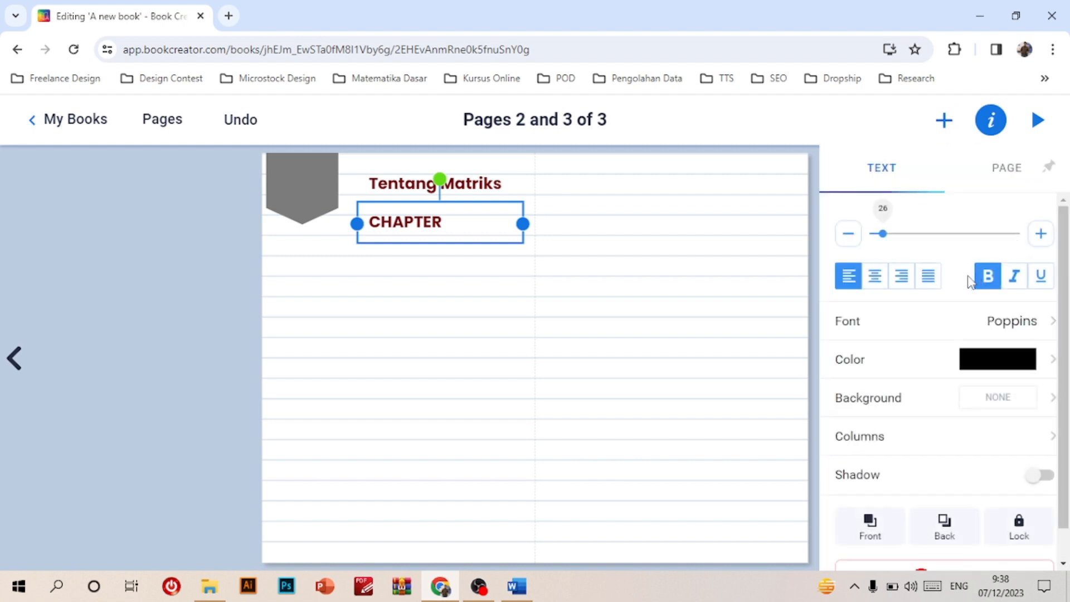
{"action": "left_click", "coordinate": [853, 237]}
{"action": "left_click", "coordinate": [854, 237]}
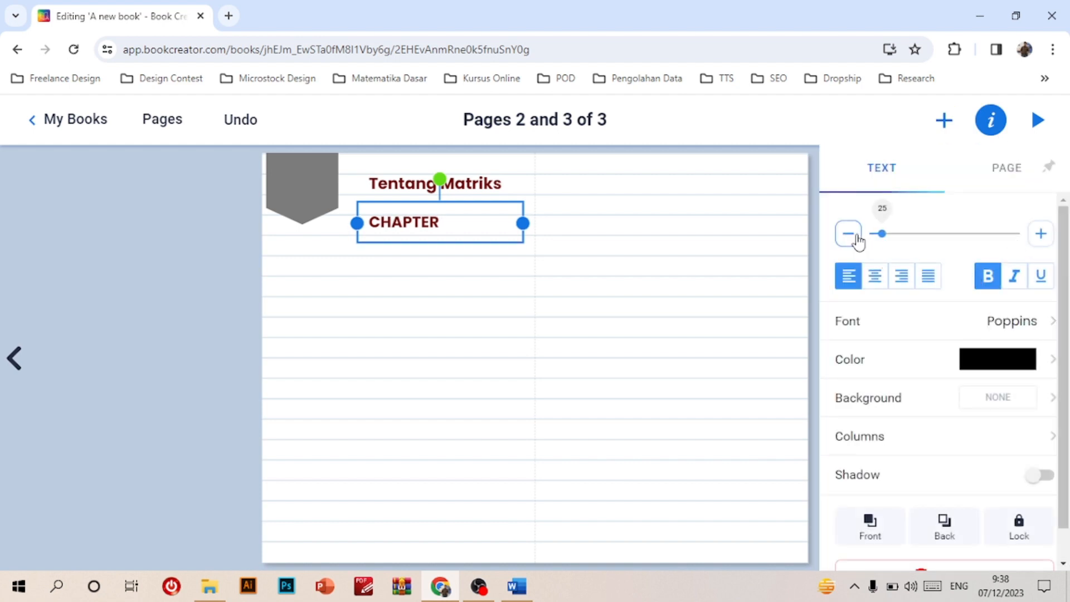
{"action": "left_click", "coordinate": [854, 237]}
{"action": "left_click", "coordinate": [854, 237]}
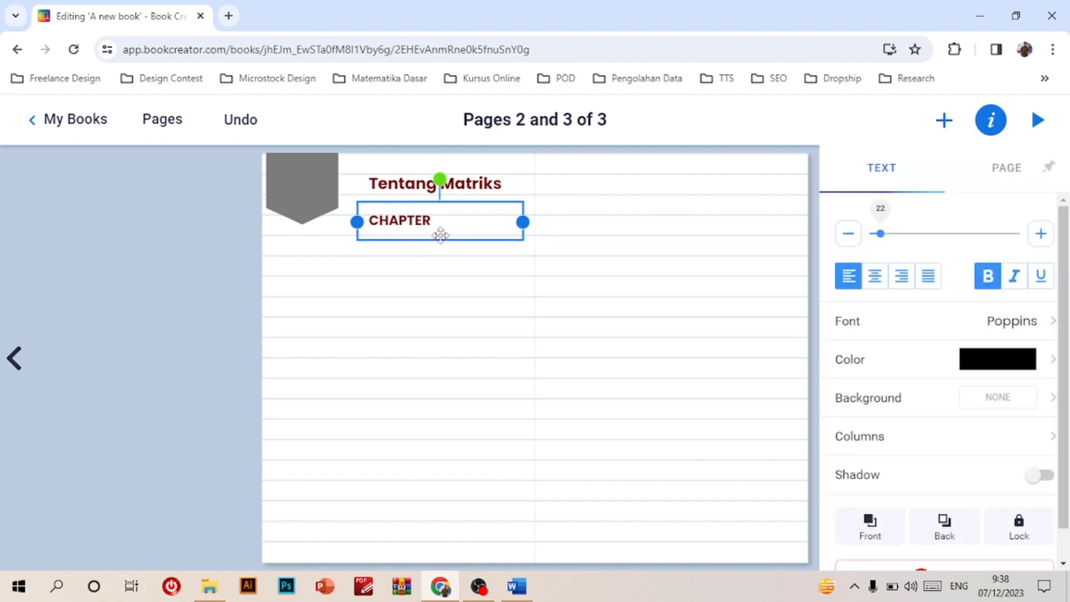
{"action": "left_click_drag", "start_coordinate": [523, 222], "coordinate": [297, 166]}
- Change the "CHAPTER" text's color to white
{"action": "left_click", "coordinate": [985, 126]}
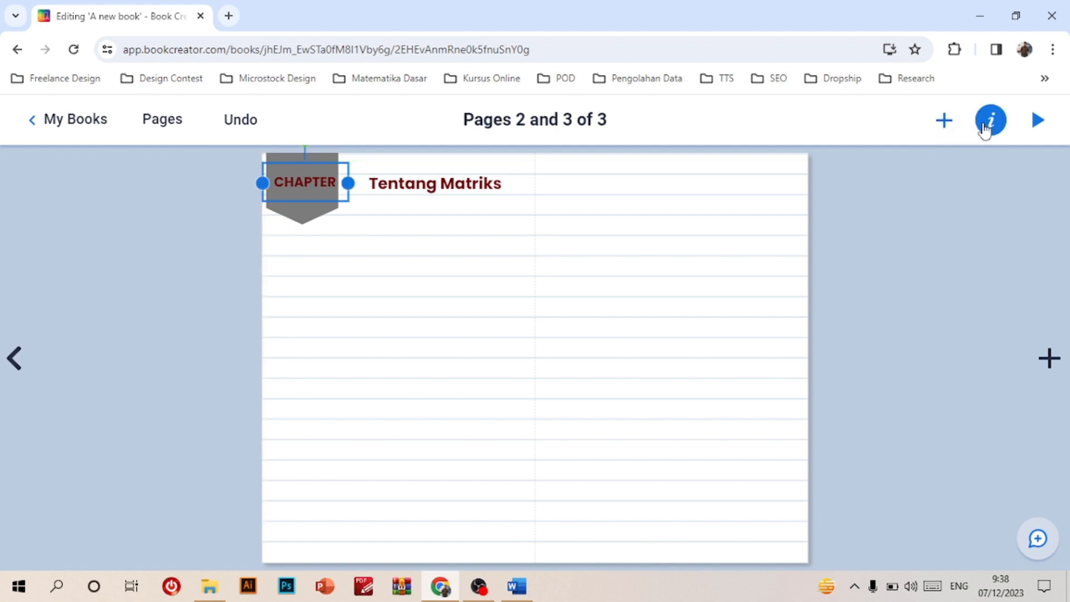
{"action": "left_click", "coordinate": [970, 360]}
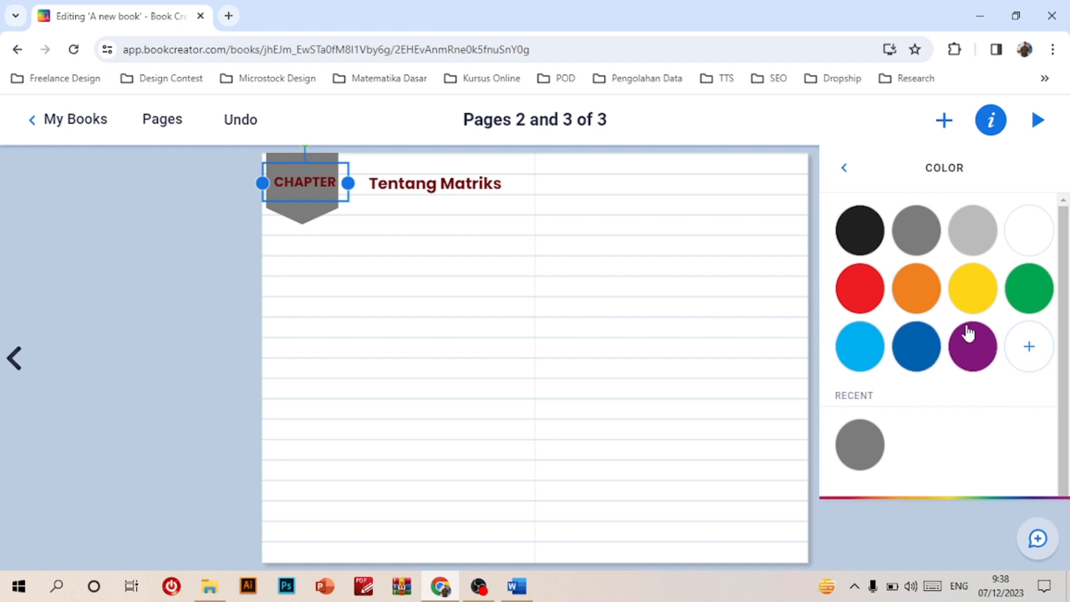
{"action": "left_click", "coordinate": [1021, 242]}
{"action": "left_click", "coordinate": [566, 277]}
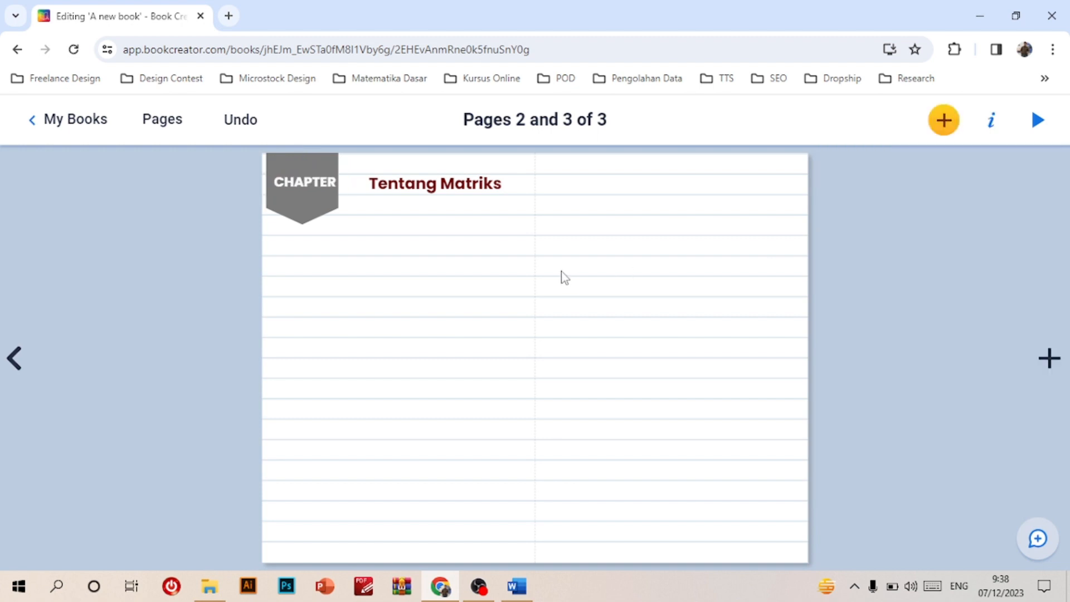
- Nudge the "CHAPTER" text slightly left so it is centred on the grey banner, and deselect it
{"action": "left_click", "coordinate": [321, 181]}
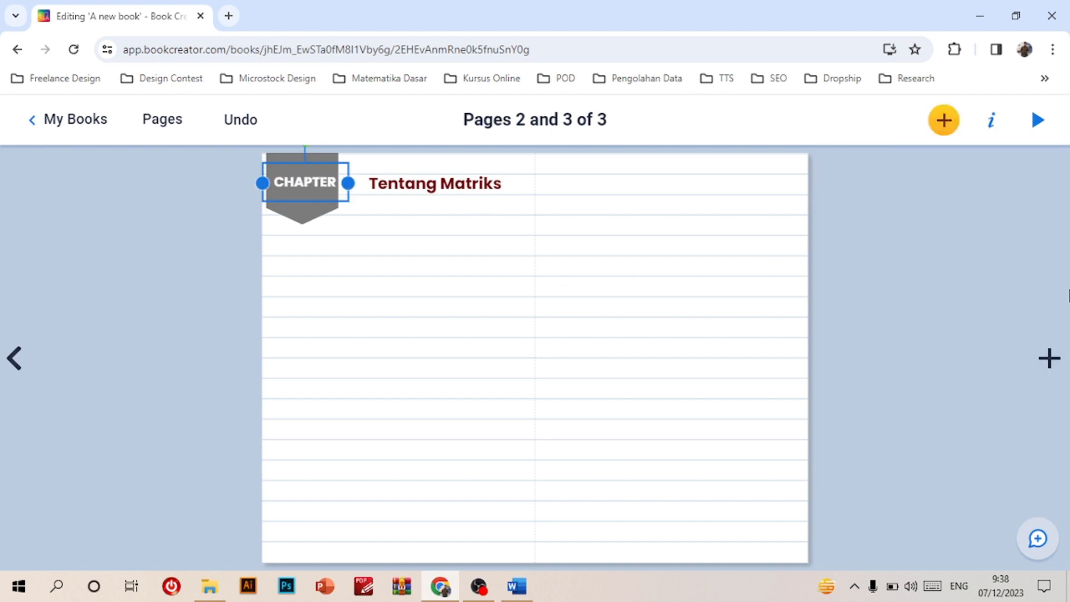
{"action": "key", "text": "Left"}
{"action": "key", "text": "Left"}
{"action": "key", "text": "Left"}
{"action": "key", "text": "Left"}
{"action": "key", "text": "Left"}
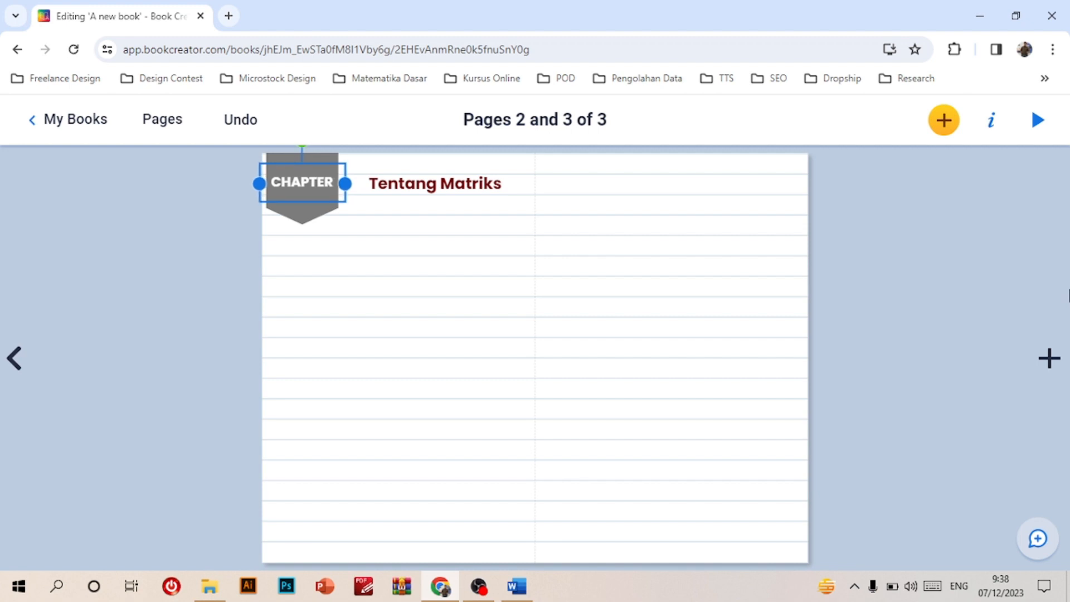
{"action": "left_click", "coordinate": [775, 411]}
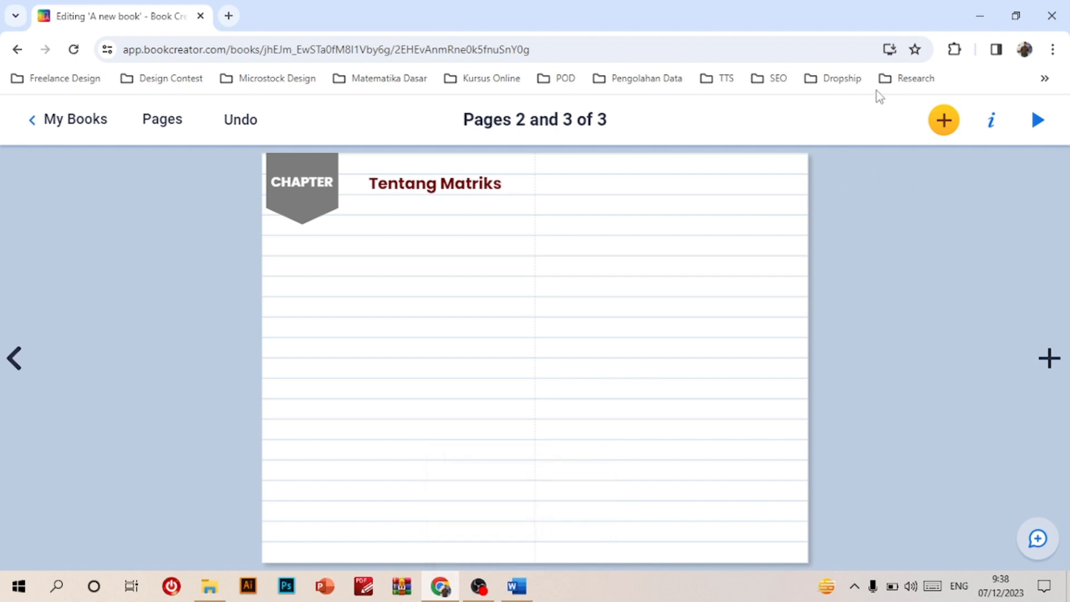
- Start a new text box, switch to Word and copy the "Definisi Matriks" paragraph up to "A, B, C dst."
{"action": "left_click", "coordinate": [944, 120]}
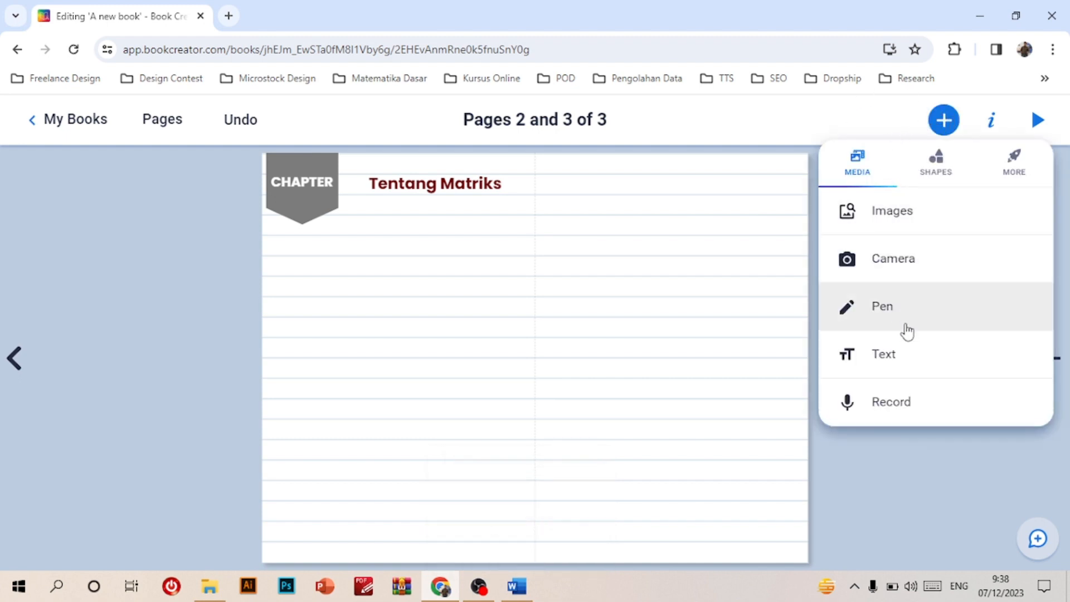
{"action": "left_click", "coordinate": [909, 355]}
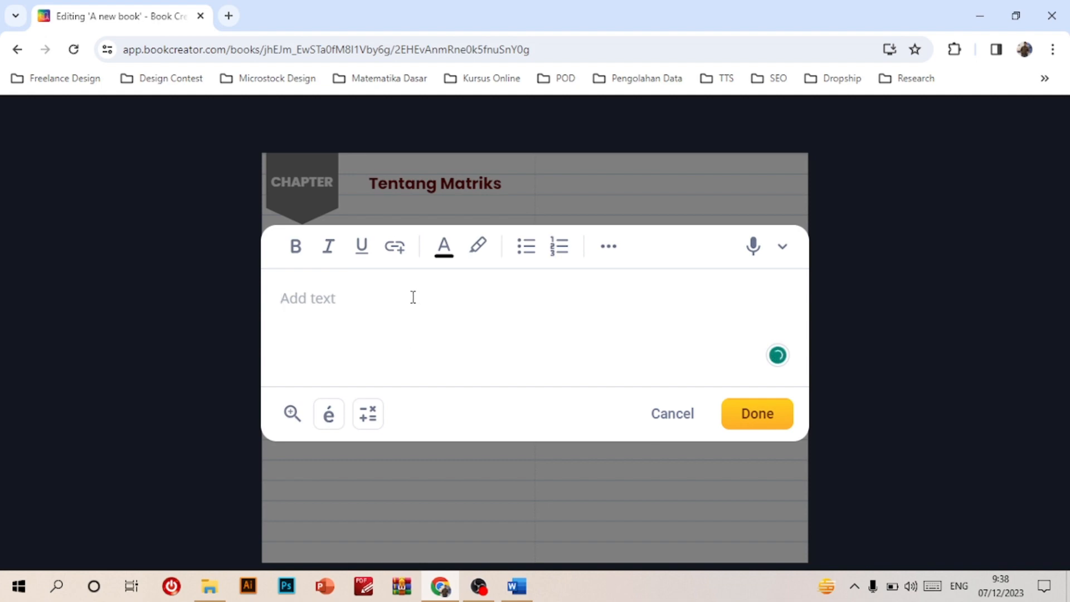
{"action": "left_click", "coordinate": [517, 585]}
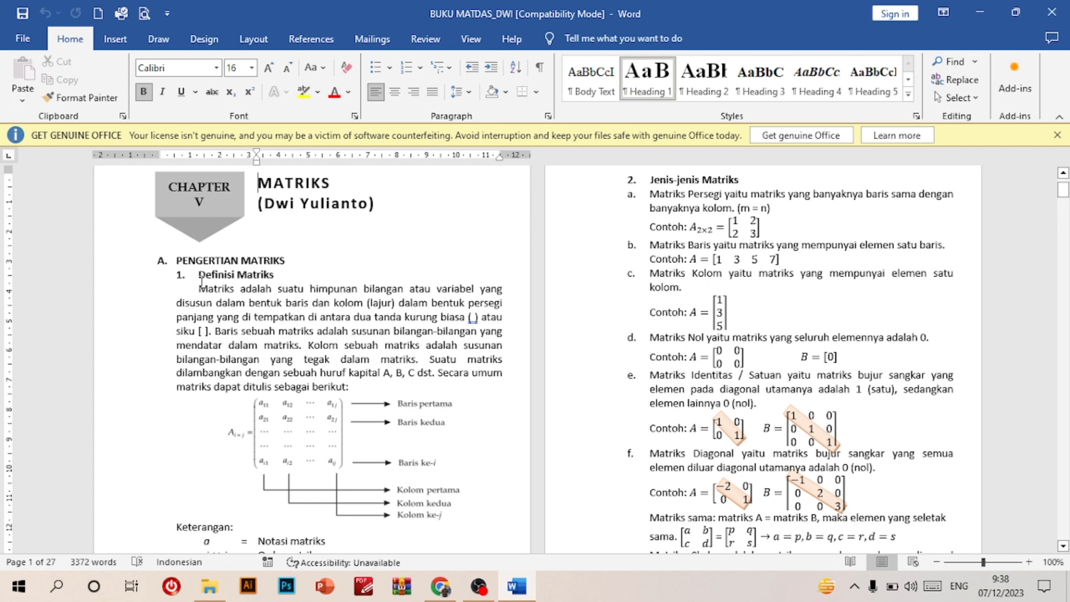
{"action": "left_click_drag", "start_coordinate": [202, 282], "coordinate": [437, 373]}
{"action": "key", "text": "ctrl+c"}
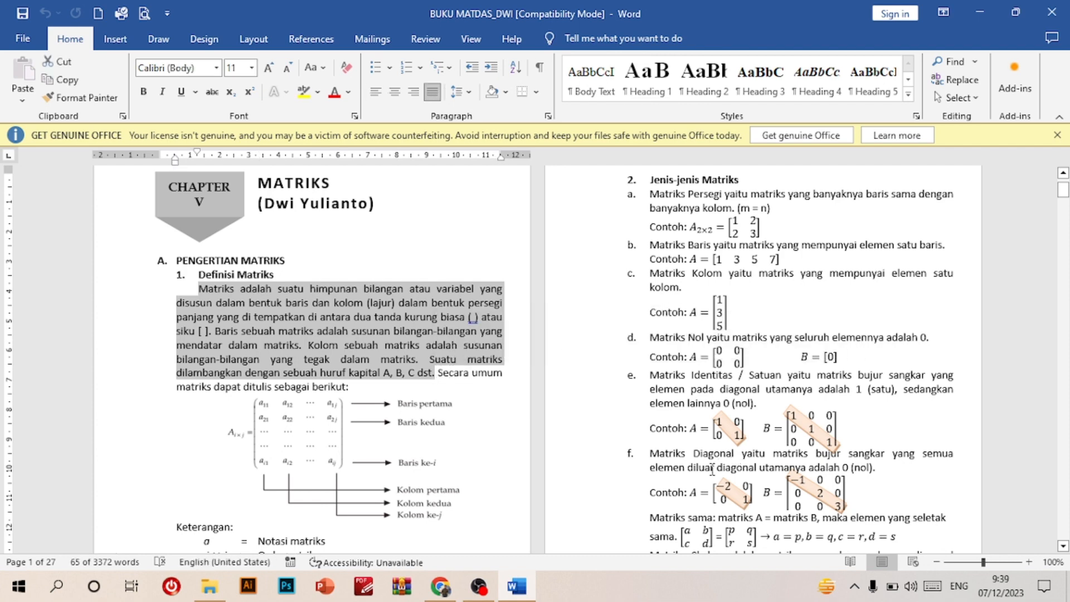
- Return to Book Creator and paste the copied matrix definition into the new text box
{"action": "left_click", "coordinate": [441, 586]}
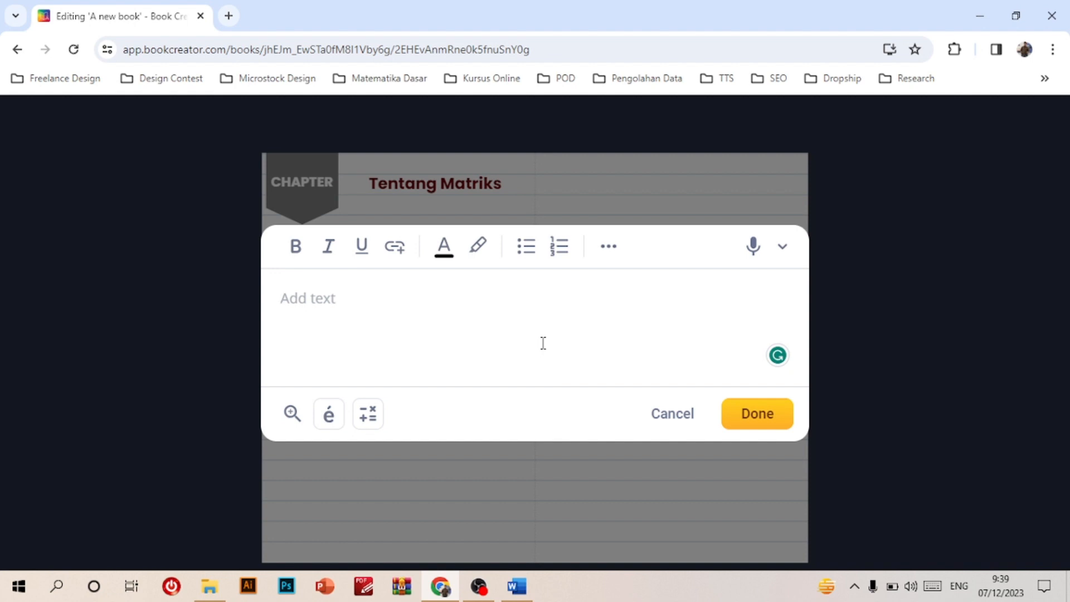
{"action": "key", "text": "ctrl+v"}
{"action": "left_click", "coordinate": [791, 471]}
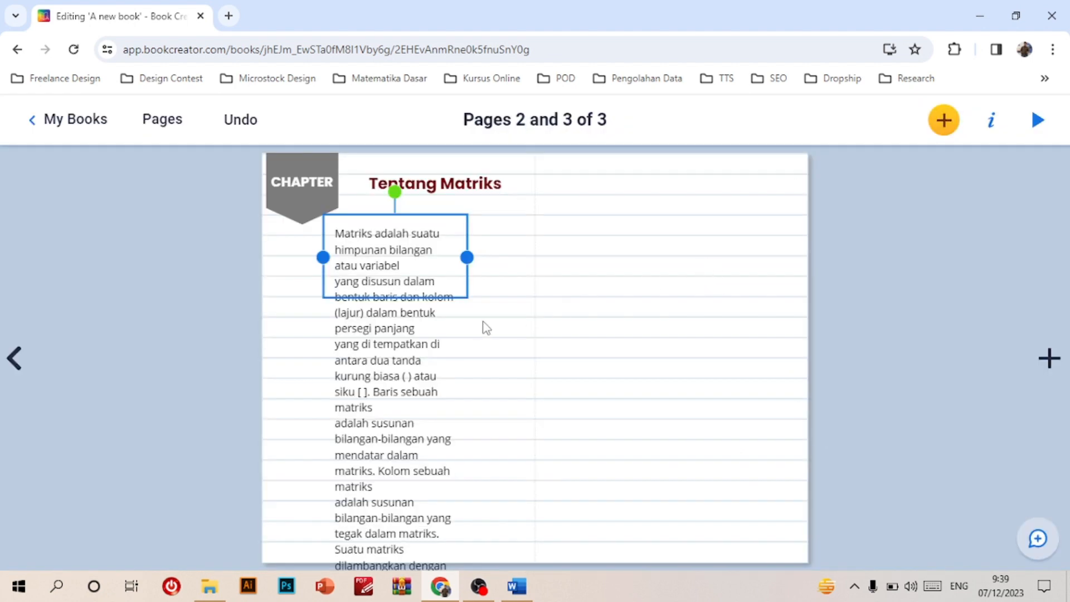
- Justify the definition paragraph, place its box below the chapter banner and widen it to span the left page
{"action": "left_click", "coordinate": [994, 121]}
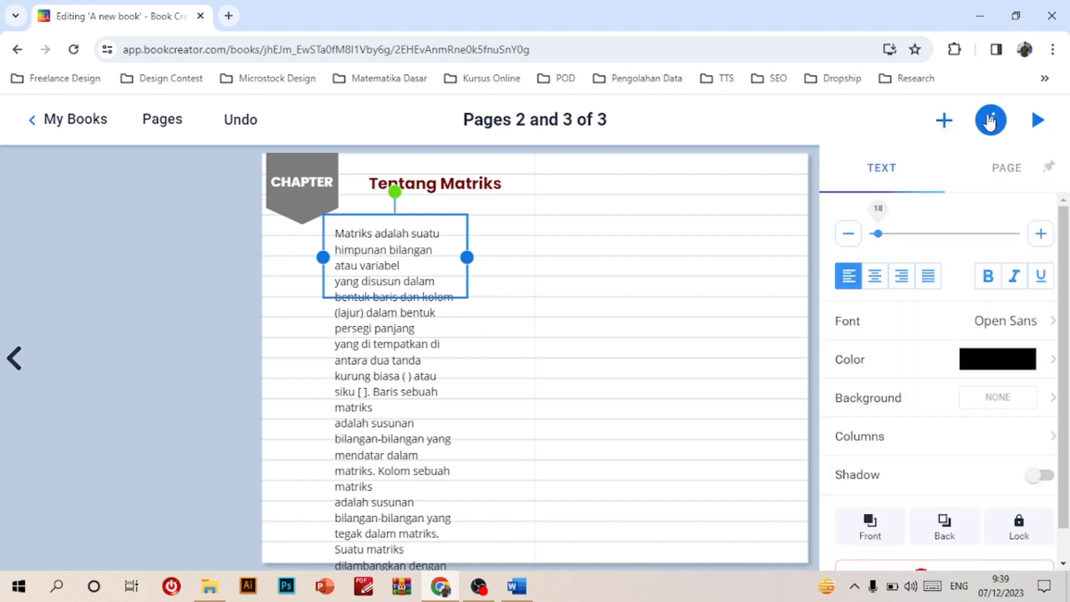
{"action": "left_click", "coordinate": [928, 276]}
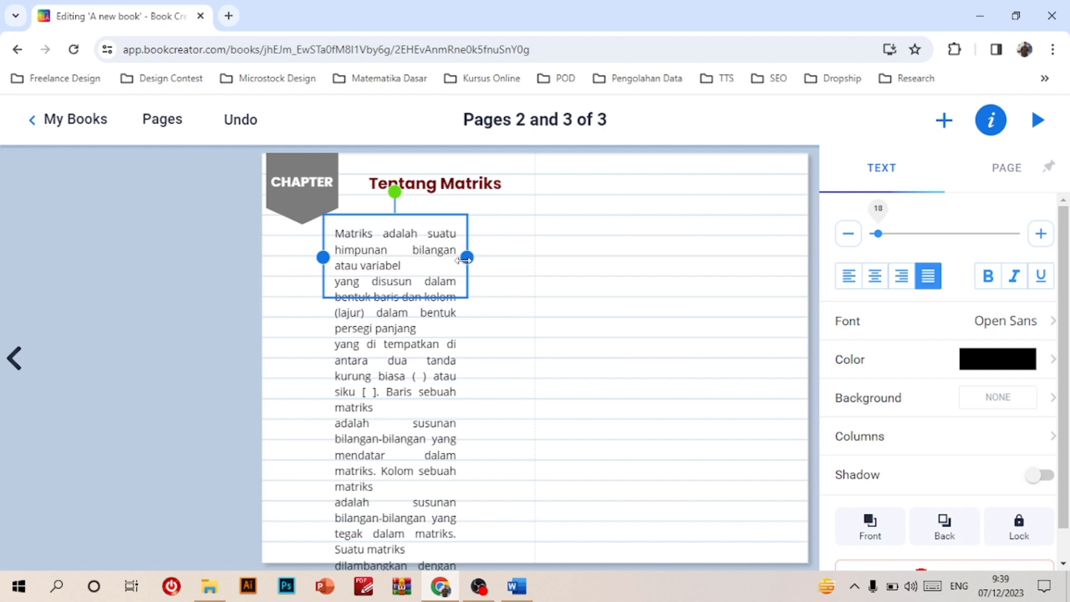
{"action": "left_click_drag", "start_coordinate": [462, 260], "coordinate": [517, 261]}
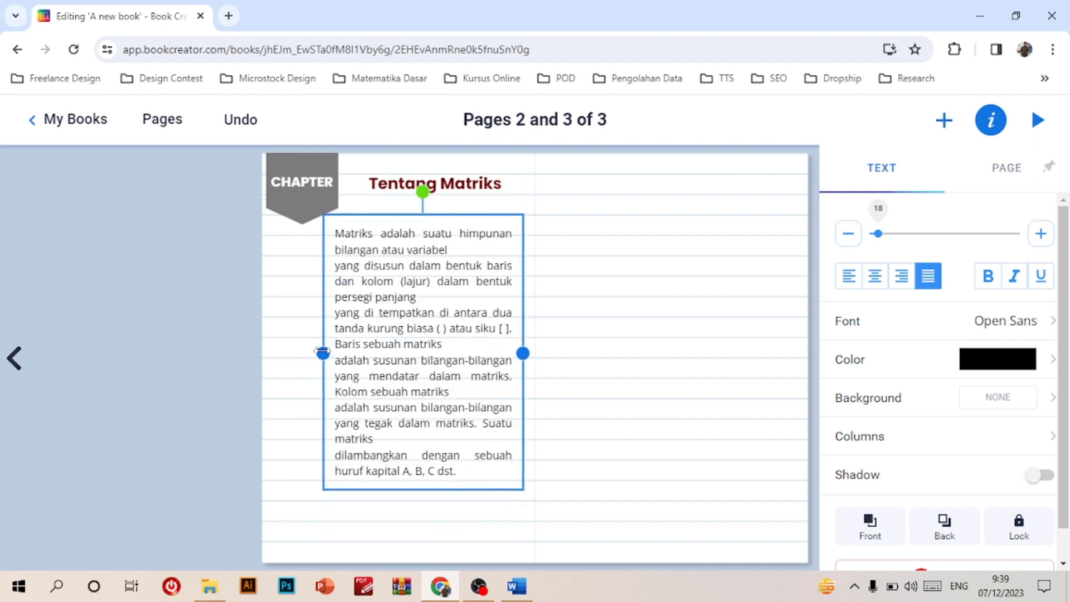
{"action": "mouse_move", "coordinate": [323, 353]}
{"action": "left_mouse_down"}
{"action": "mouse_move", "coordinate": [348, 354]}
{"action": "mouse_move", "coordinate": [316, 340]}
{"action": "left_mouse_up"}
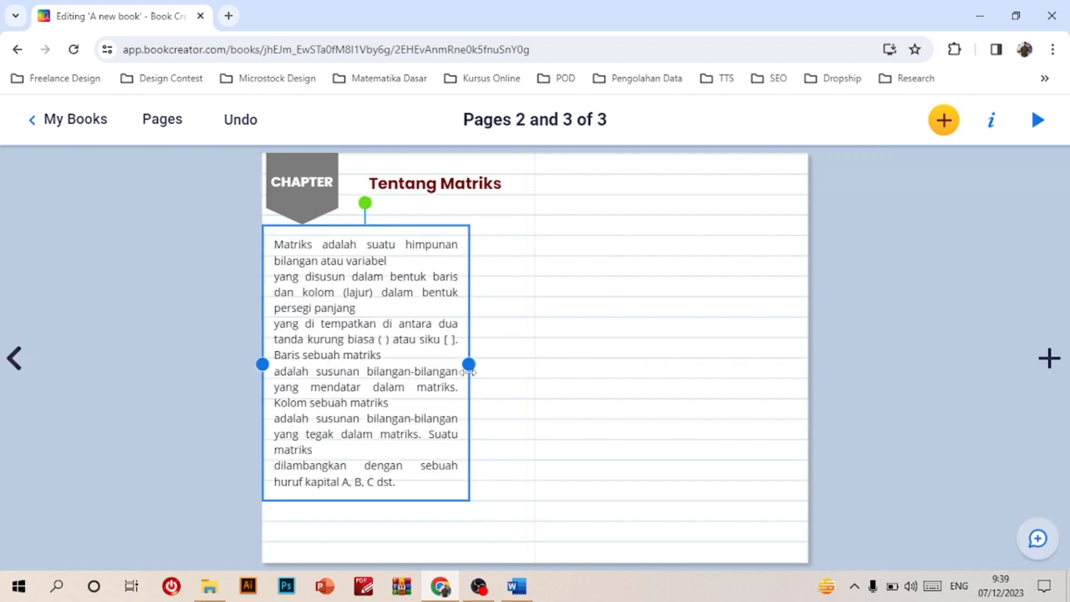
{"action": "left_click_drag", "start_coordinate": [469, 365], "coordinate": [531, 367]}
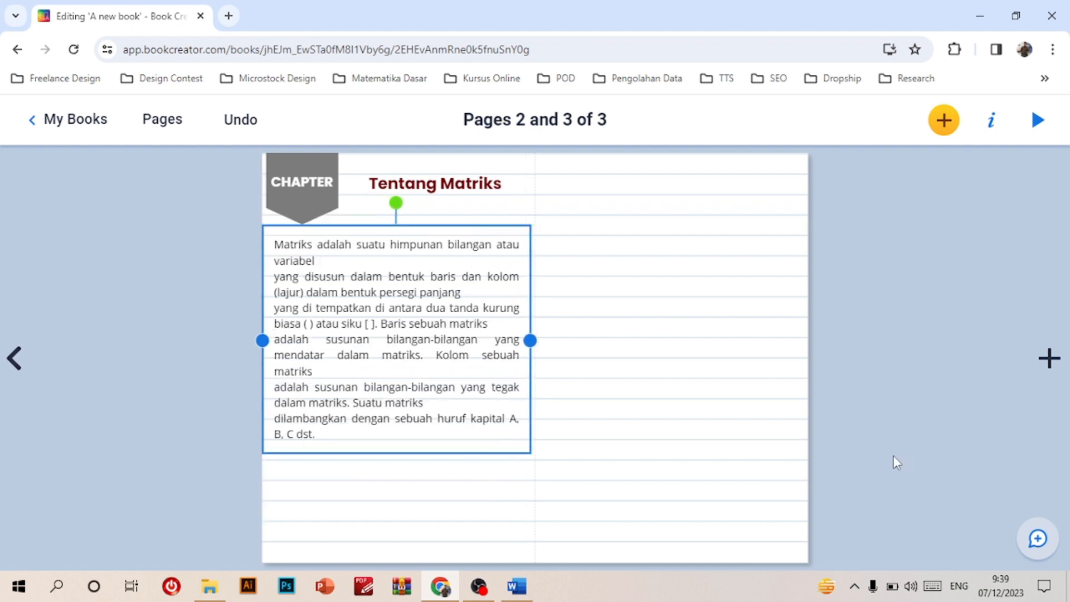
- Tighten the definition paragraph's line spacing by lowering its font size to 17 and setting it back to 18
{"action": "left_click", "coordinate": [993, 122]}
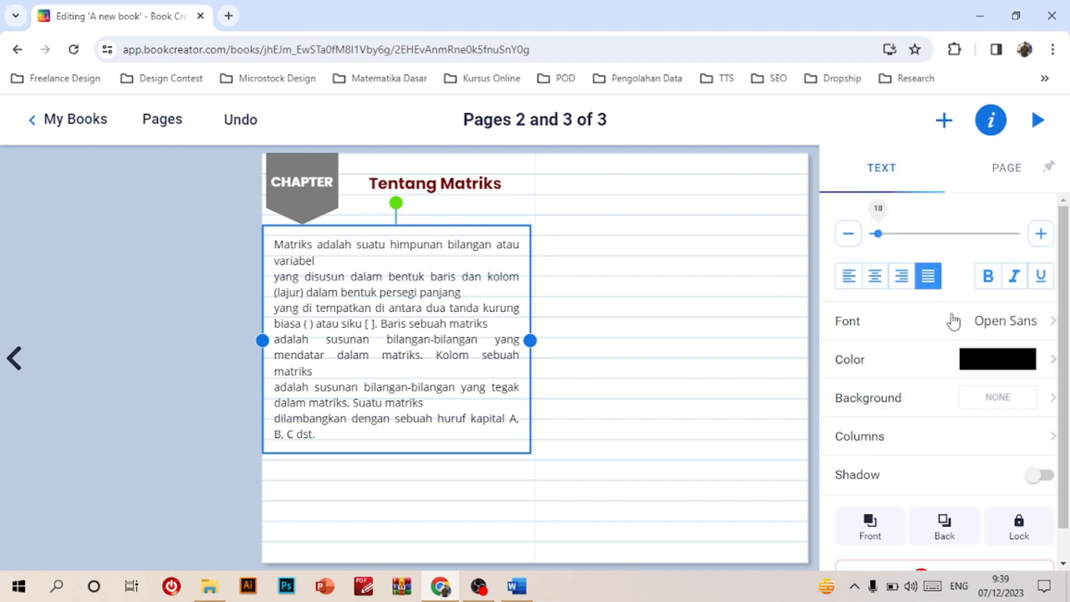
{"action": "scroll", "coordinate": [926, 415], "scroll_direction": "down", "scroll_amount": 1}
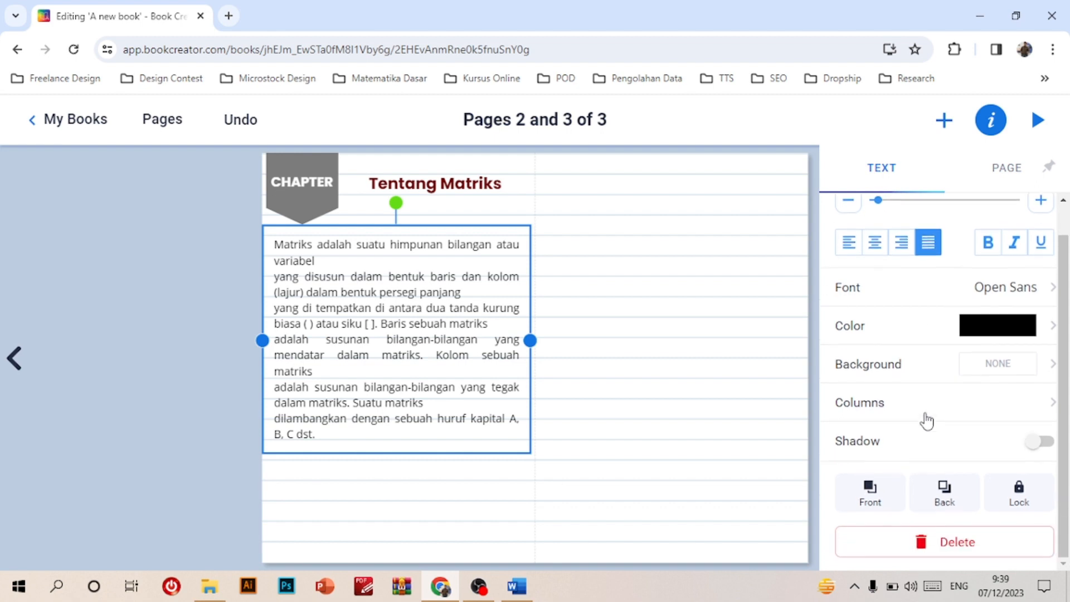
{"action": "scroll", "coordinate": [925, 390], "scroll_direction": "up", "scroll_amount": 1}
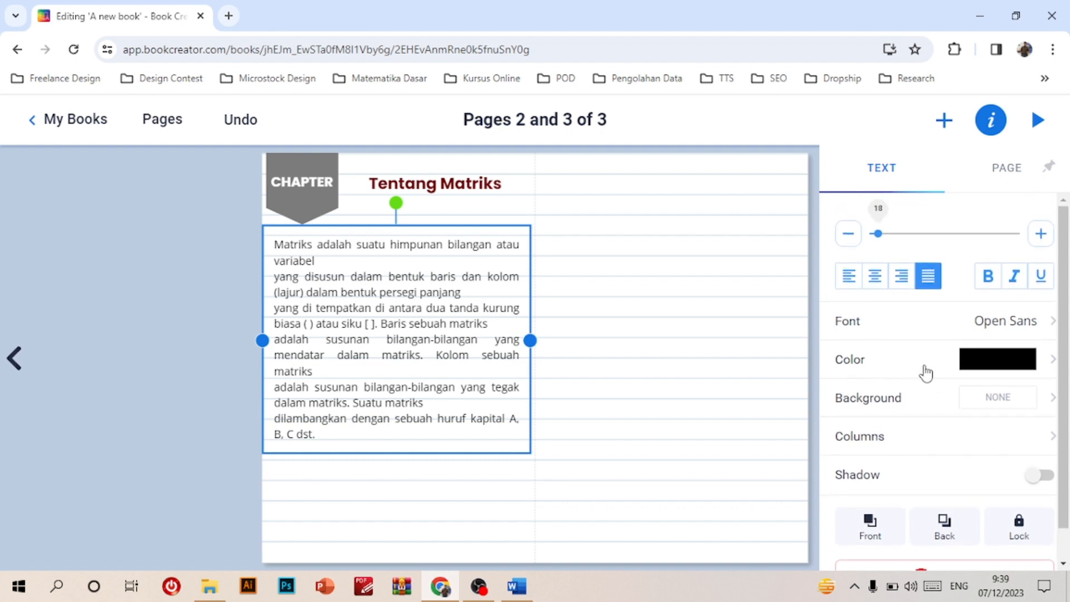
{"action": "left_click", "coordinate": [1000, 174]}
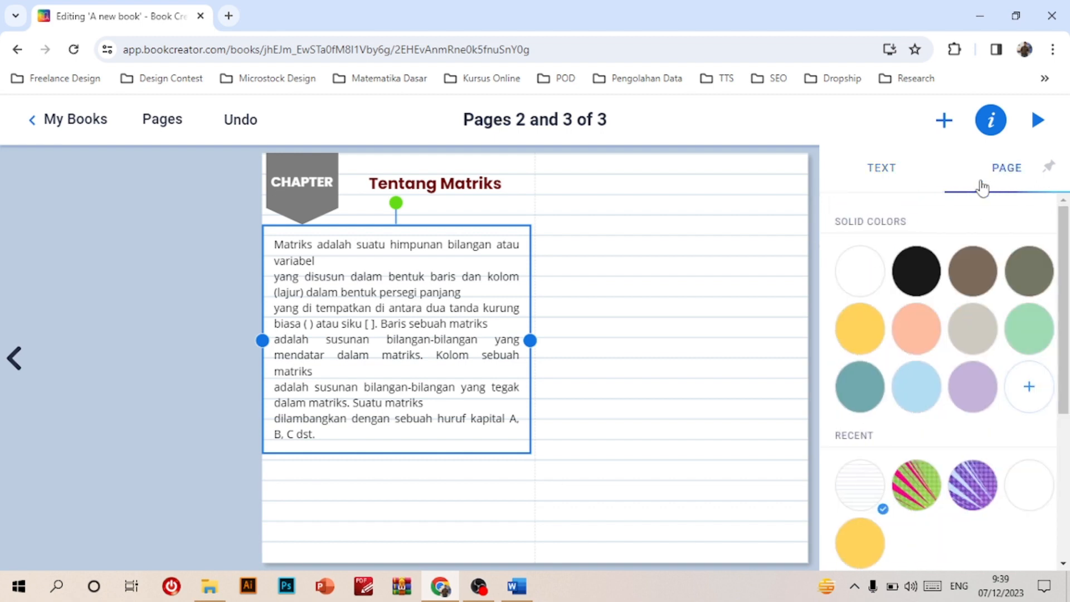
{"action": "left_click", "coordinate": [883, 169]}
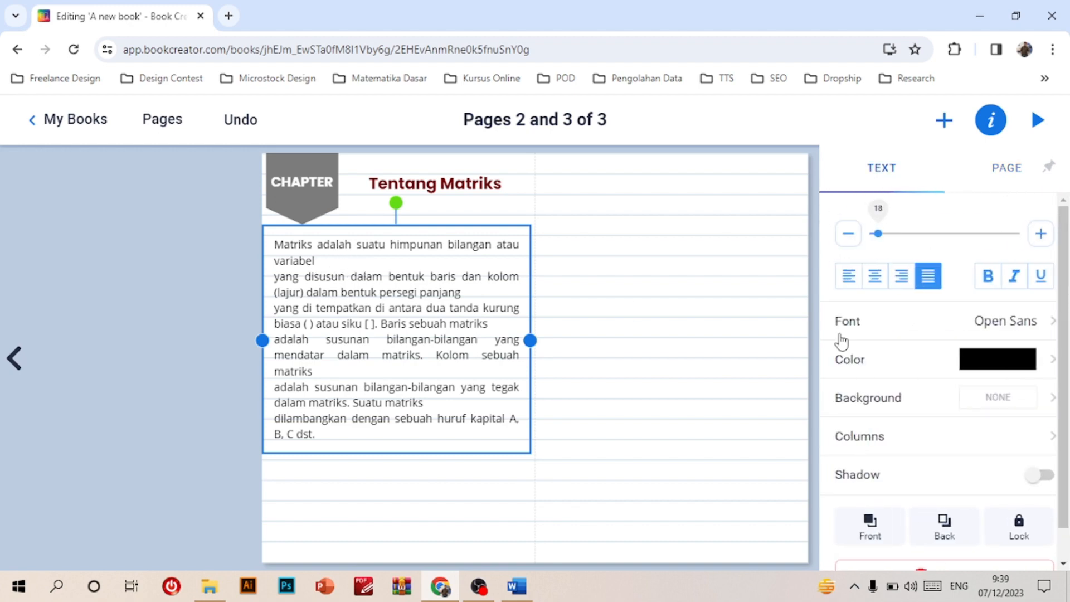
{"action": "key", "text": "Down"}
{"action": "key", "text": "Down"}
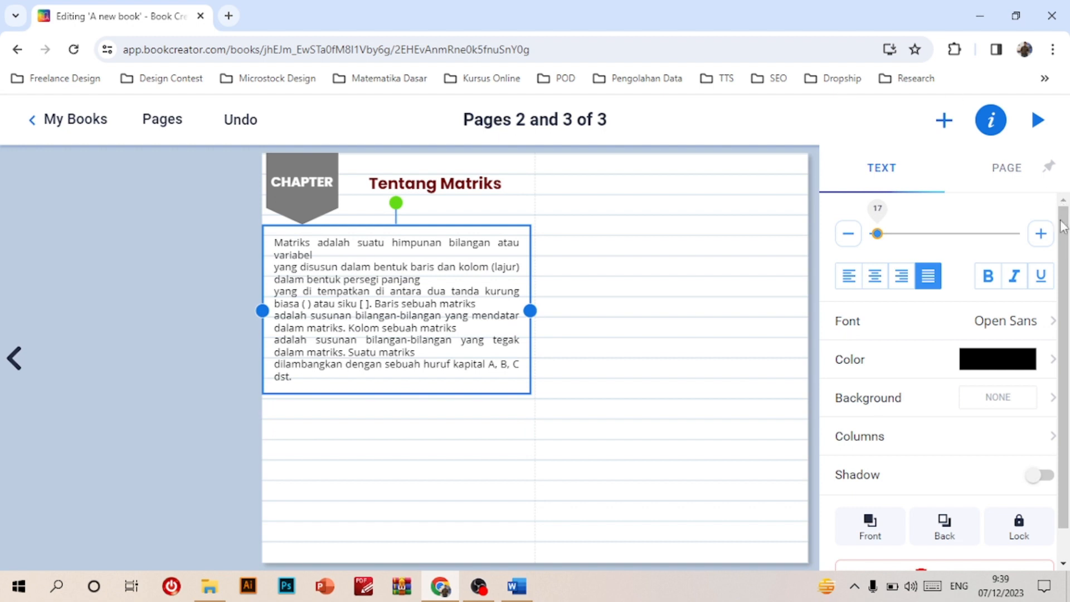
{"action": "left_click", "coordinate": [1040, 233]}
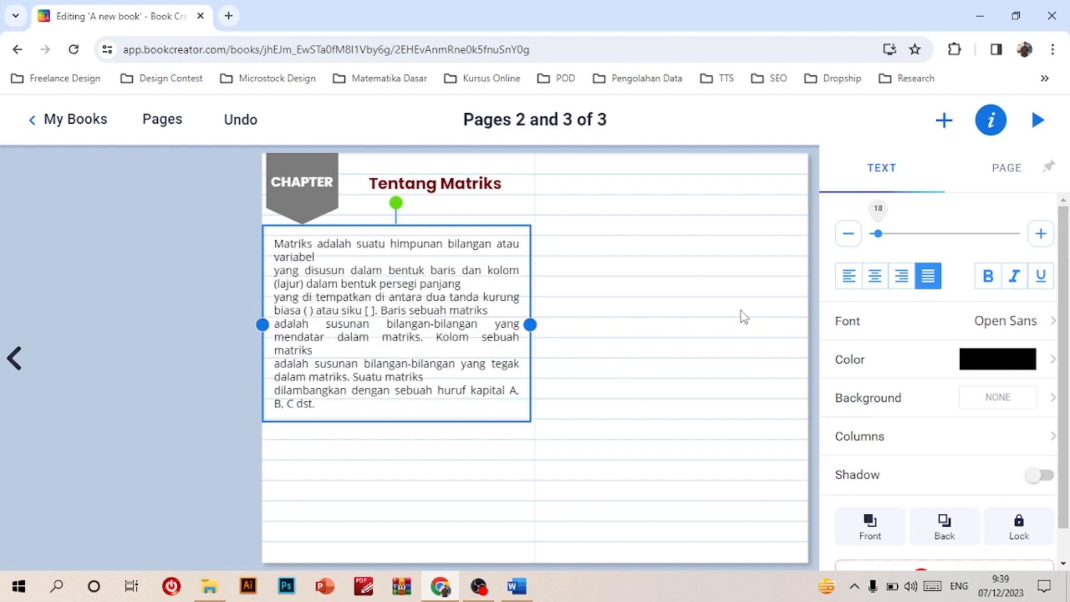
{"action": "left_click", "coordinate": [585, 312]}
{"action": "left_click_drag", "start_coordinate": [440, 308], "coordinate": [439, 308]}
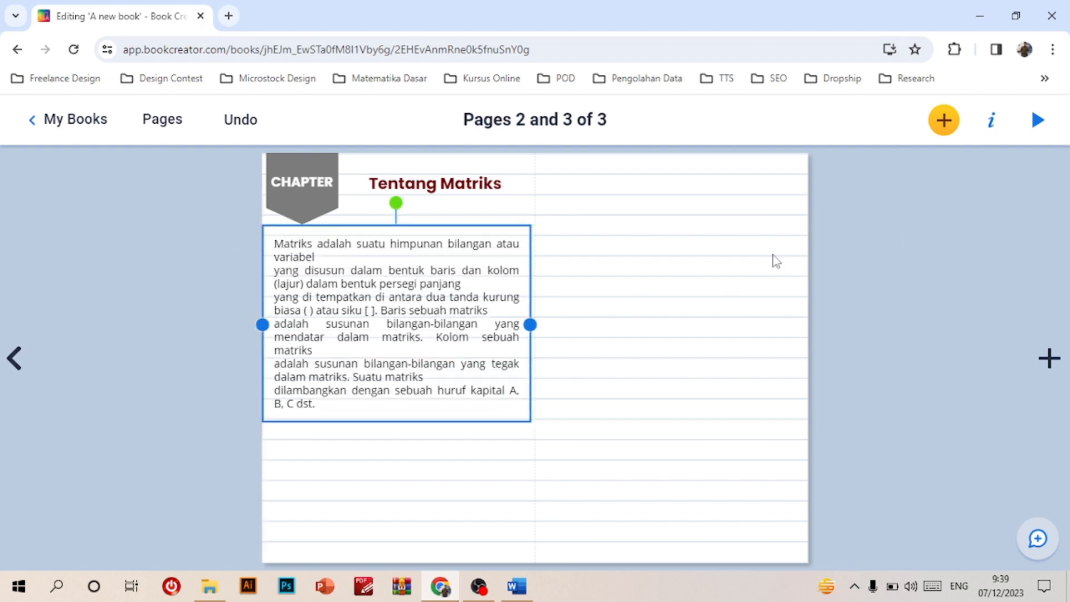
- Set the font size of the matrix definition paragraph to 19
{"action": "left_click", "coordinate": [987, 124]}
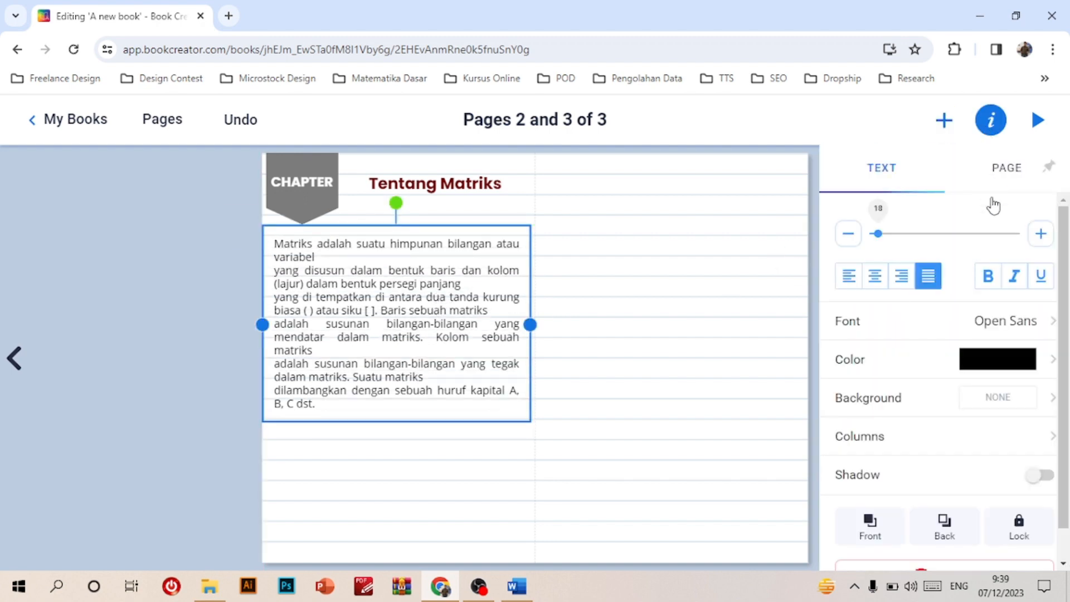
{"action": "left_click", "coordinate": [1042, 238]}
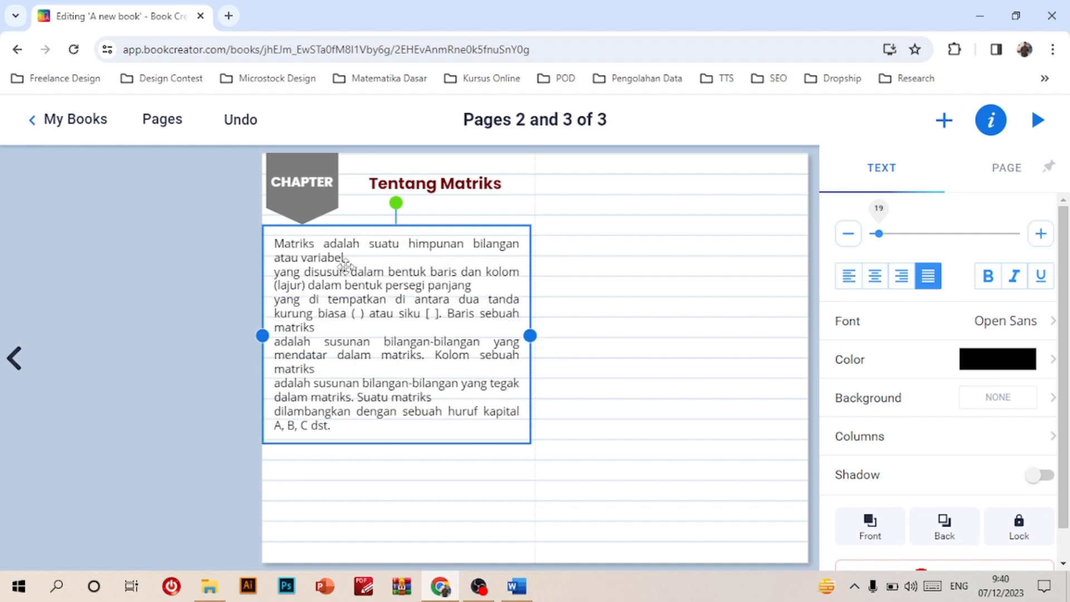
{"action": "left_click_drag", "start_coordinate": [341, 266], "coordinate": [349, 270]}
{"action": "left_click", "coordinate": [676, 273]}
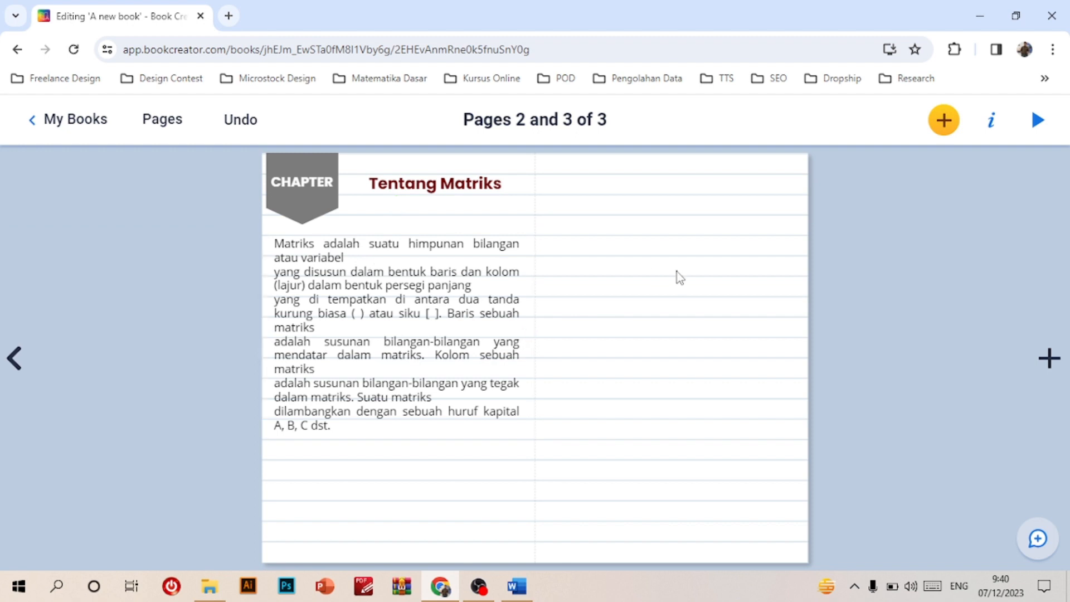
- Remove the line breaks inside the definition text so it runs as one continuous paragraph, keeping a space between the joined words
{"action": "left_click", "coordinate": [459, 283]}
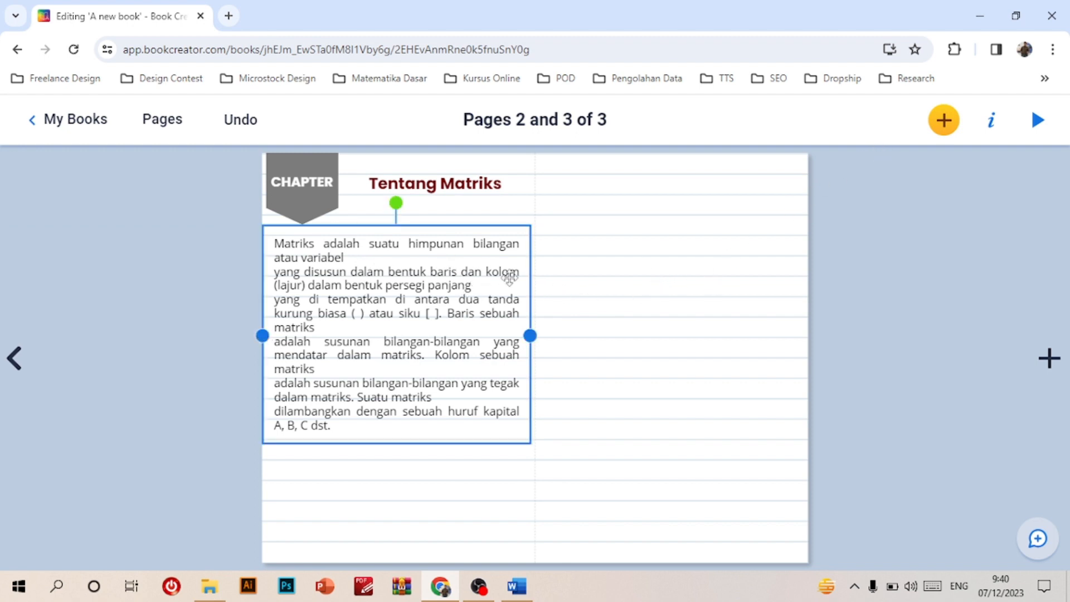
{"action": "double_click", "coordinate": [442, 320]}
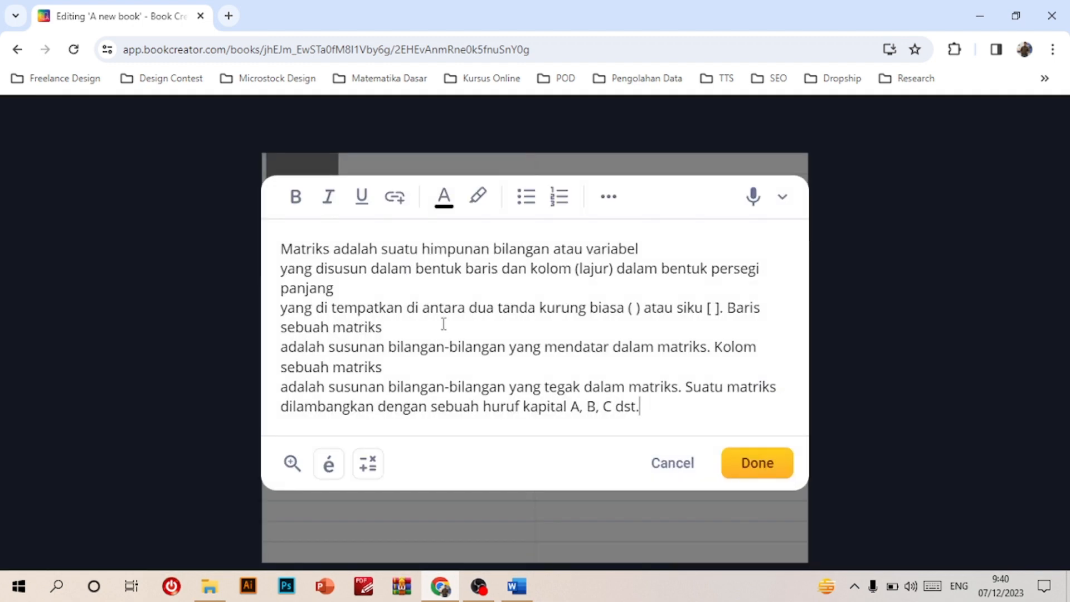
{"action": "left_click", "coordinate": [282, 269]}
{"action": "key", "text": "BackSpace"}
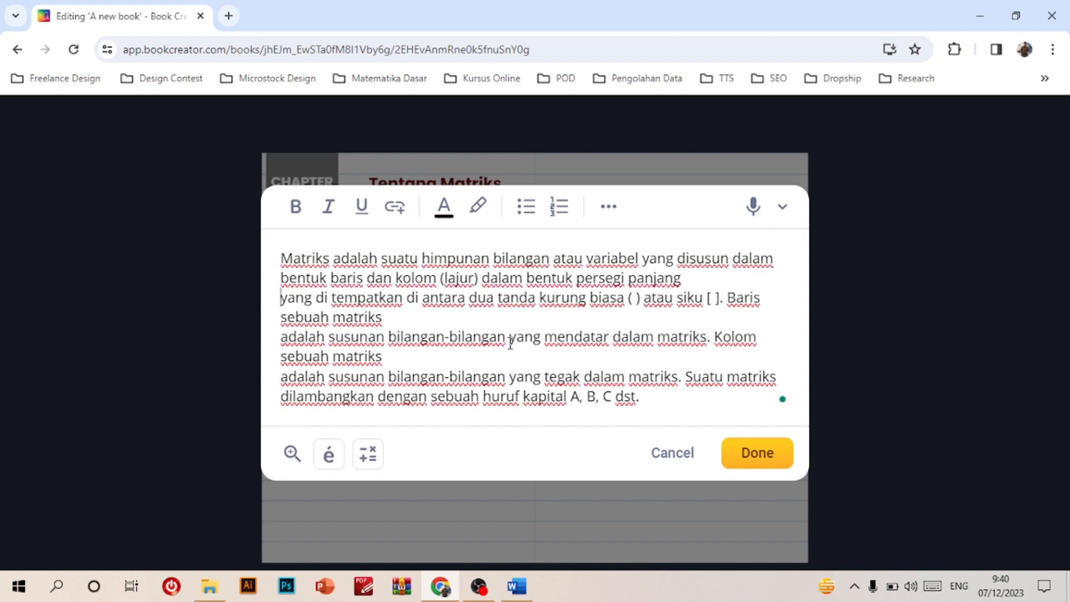
{"action": "key", "text": "BackSpace"}
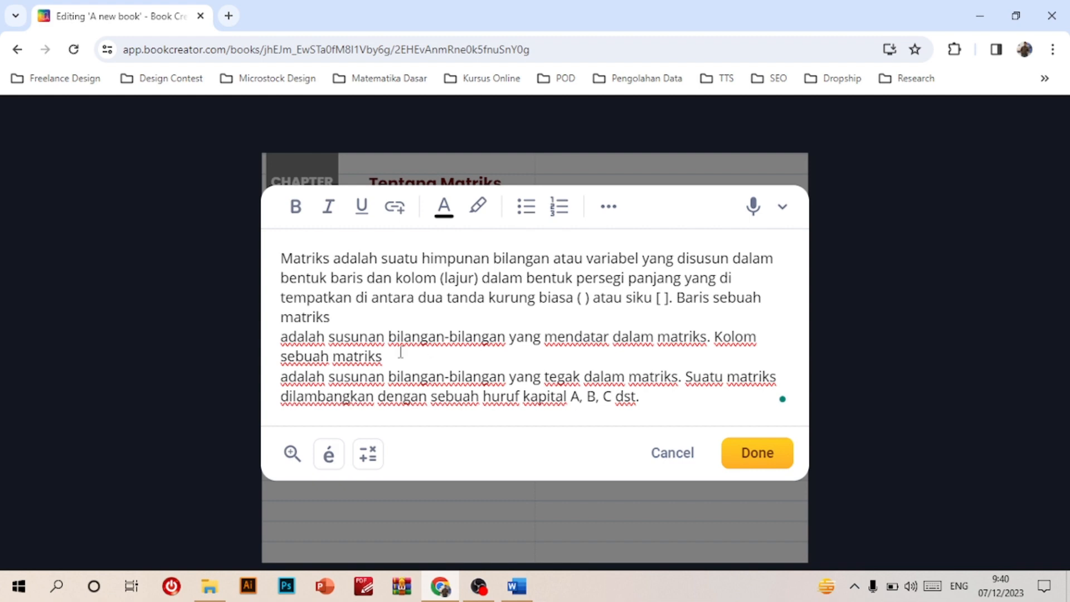
{"action": "key", "text": "BackSpace"}
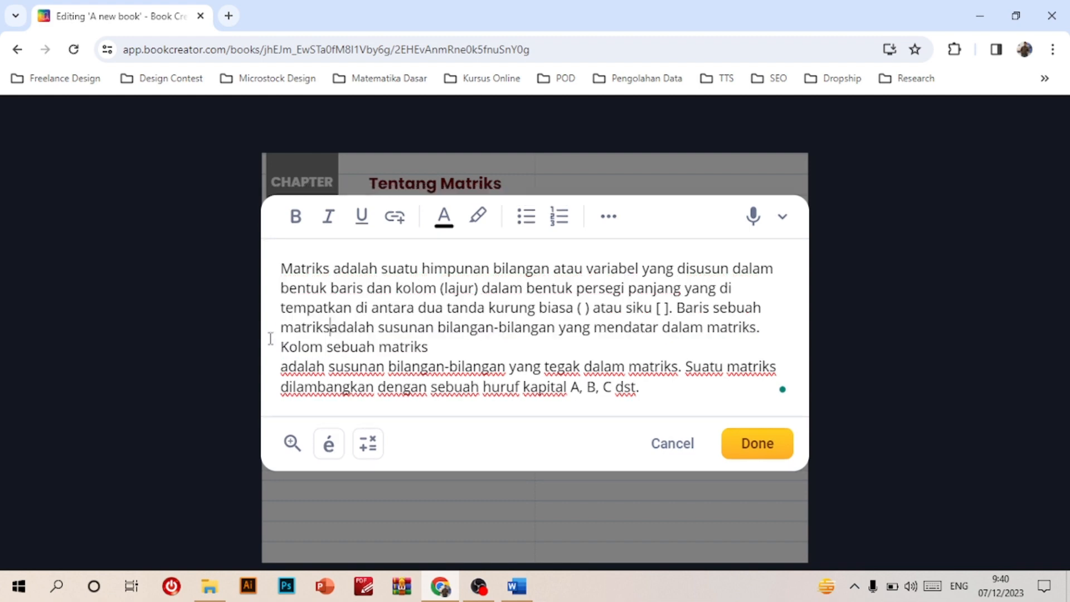
{"action": "left_click", "coordinate": [280, 370]}
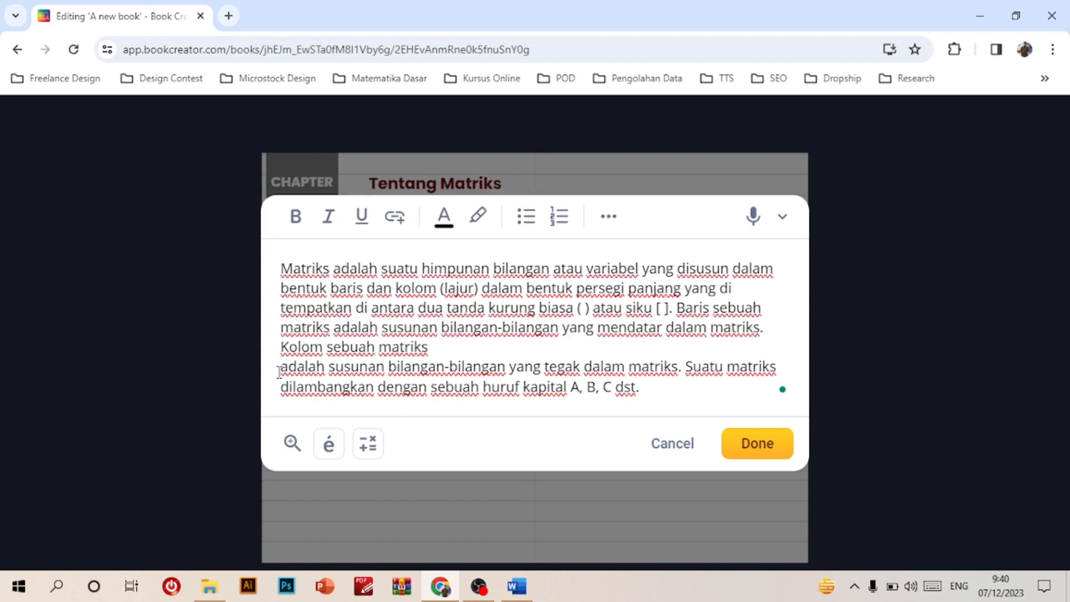
{"action": "key", "text": "BackSpace"}
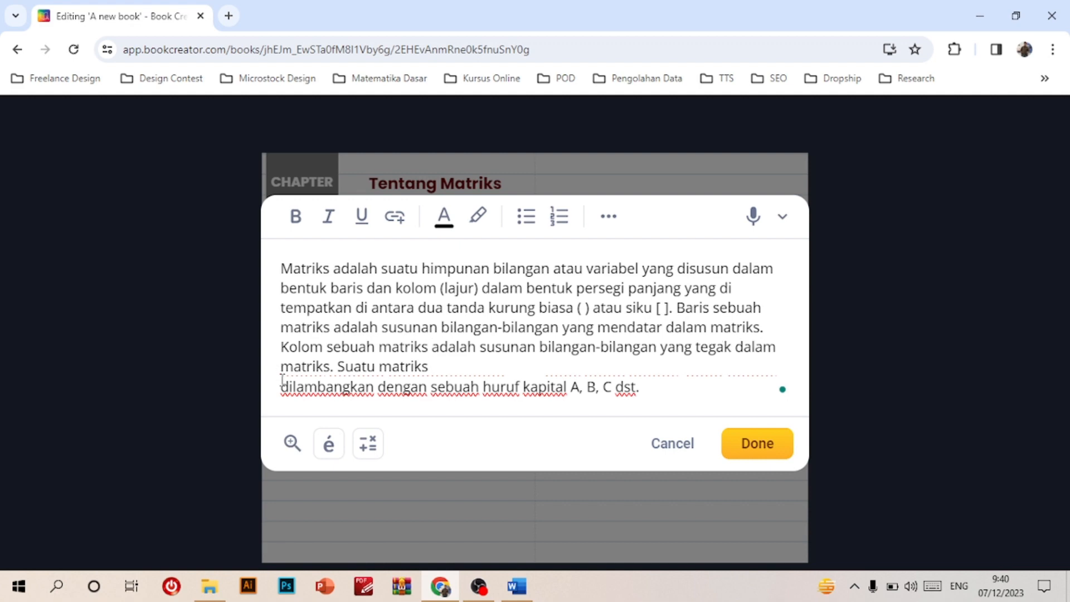
{"action": "left_click", "coordinate": [282, 381]}
{"action": "key", "text": "BackSpace"}
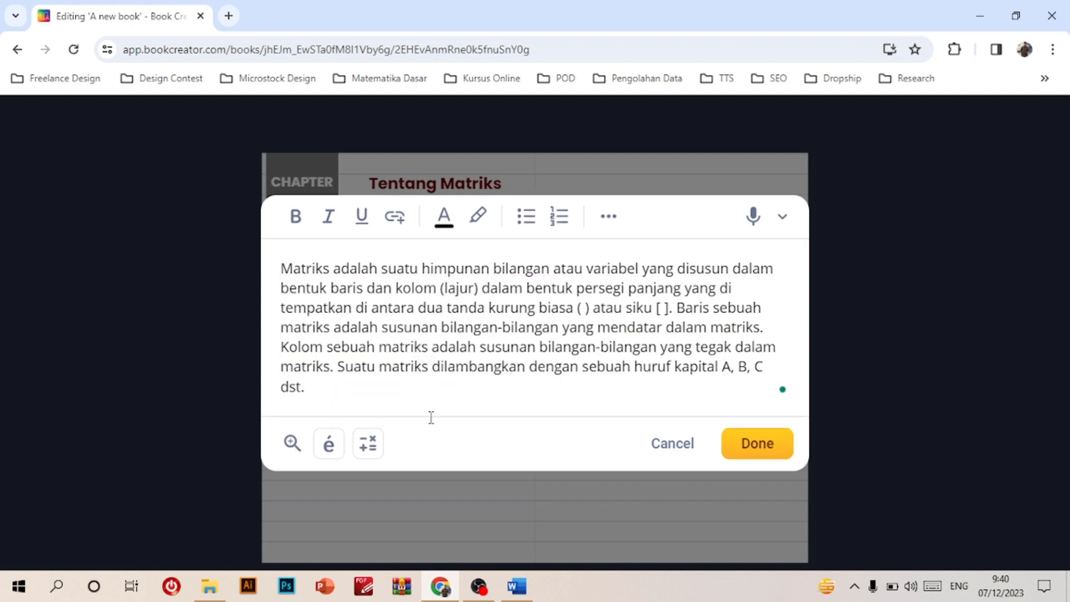
{"action": "left_click", "coordinate": [753, 452]}
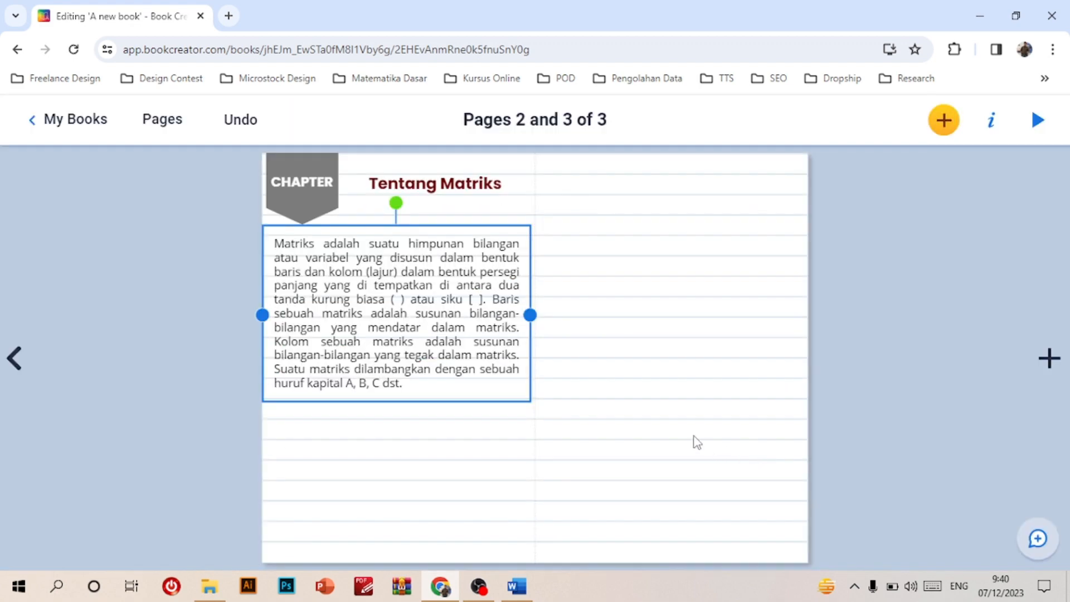
- Nudge the definition text box slightly down from the chapter banner
{"action": "left_click", "coordinate": [672, 400]}
{"action": "left_click", "coordinate": [499, 329]}
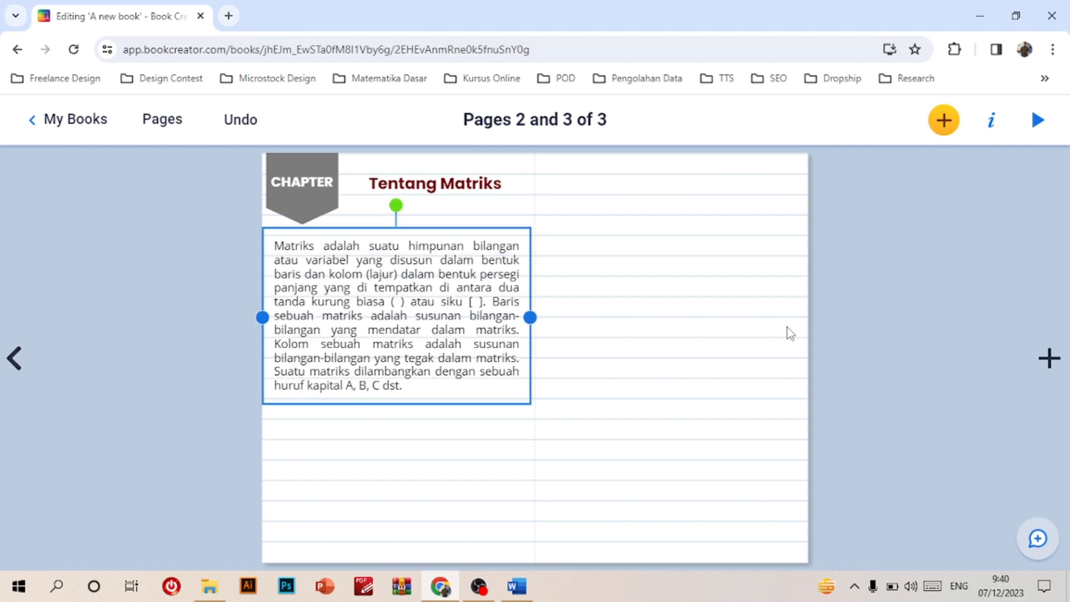
{"action": "left_click", "coordinate": [658, 313]}
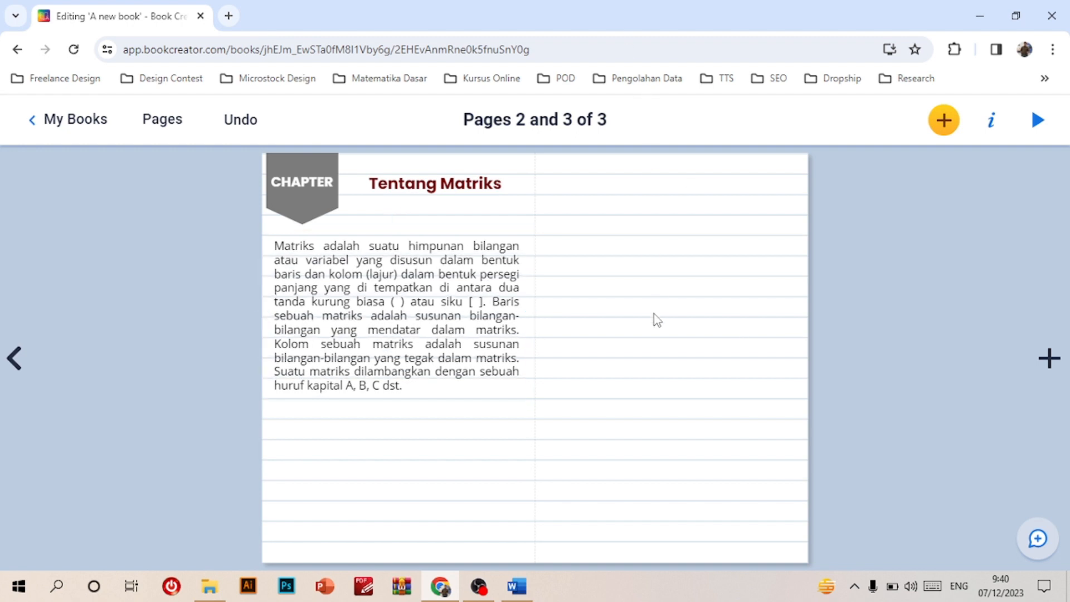
- Replace the lined paper background of pages 2 and 3 with the plain white one from the recent backgrounds
{"action": "left_click", "coordinate": [992, 123]}
{"action": "scroll", "coordinate": [957, 545], "scroll_direction": "down", "scroll_amount": 5}
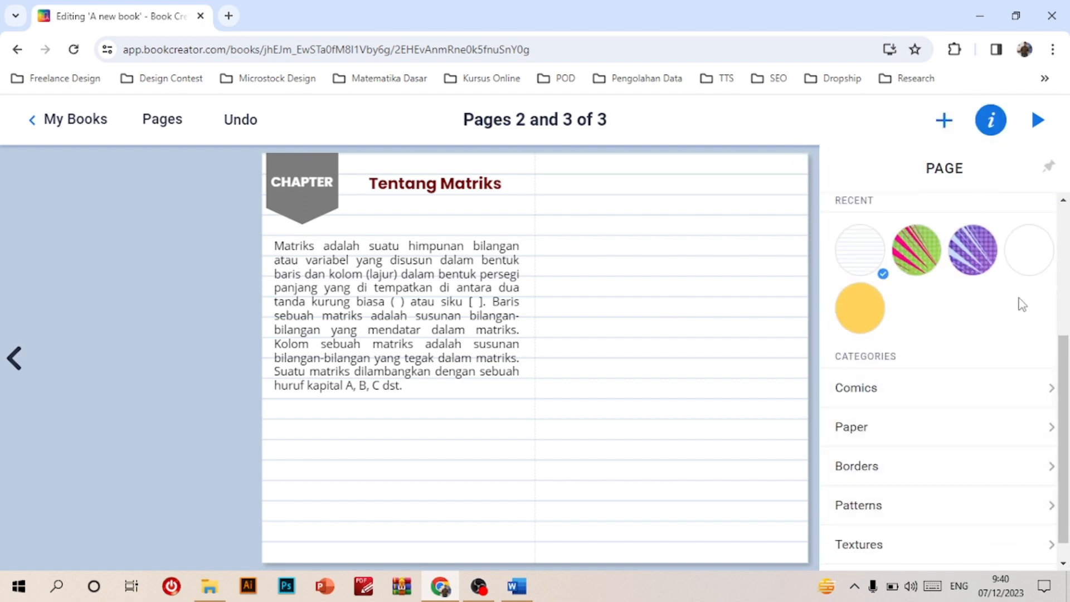
{"action": "left_click", "coordinate": [1027, 262]}
{"action": "left_click", "coordinate": [698, 289]}
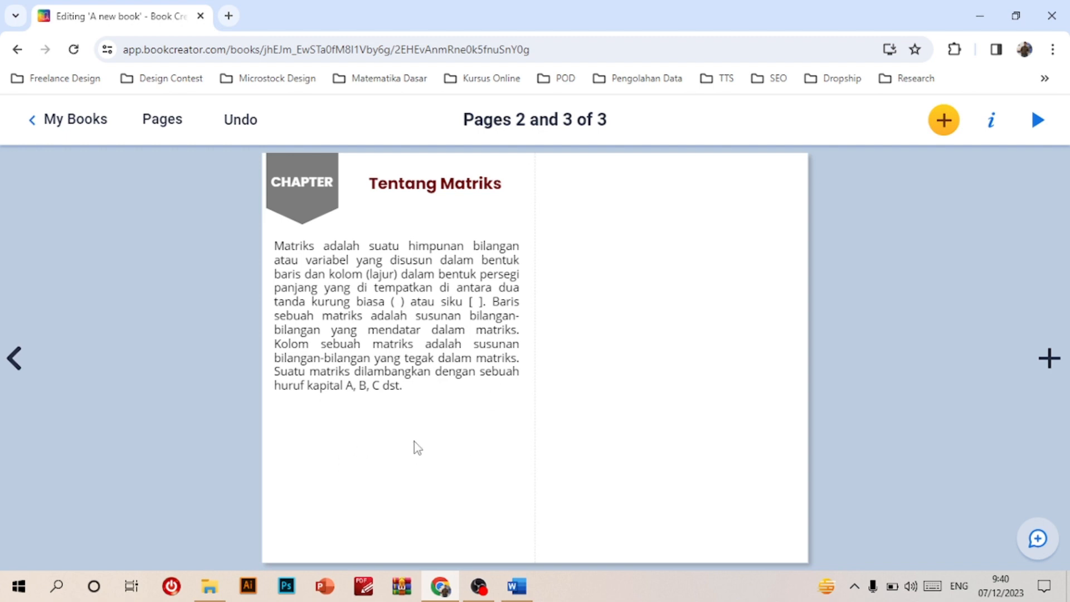
- Search Google for "MATRIKS" in a new browser tab and switch to the image results
{"action": "left_click", "coordinate": [228, 16]}
{"action": "type", "text": "MATR"}
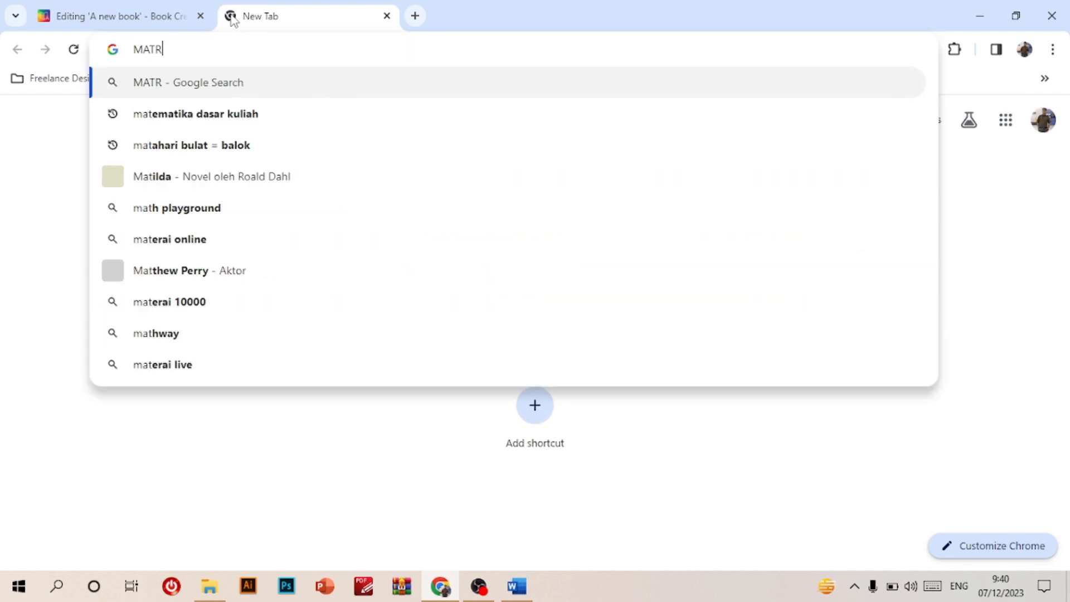
{"action": "type", "text": "IKS"}
{"action": "key", "text": "Return"}
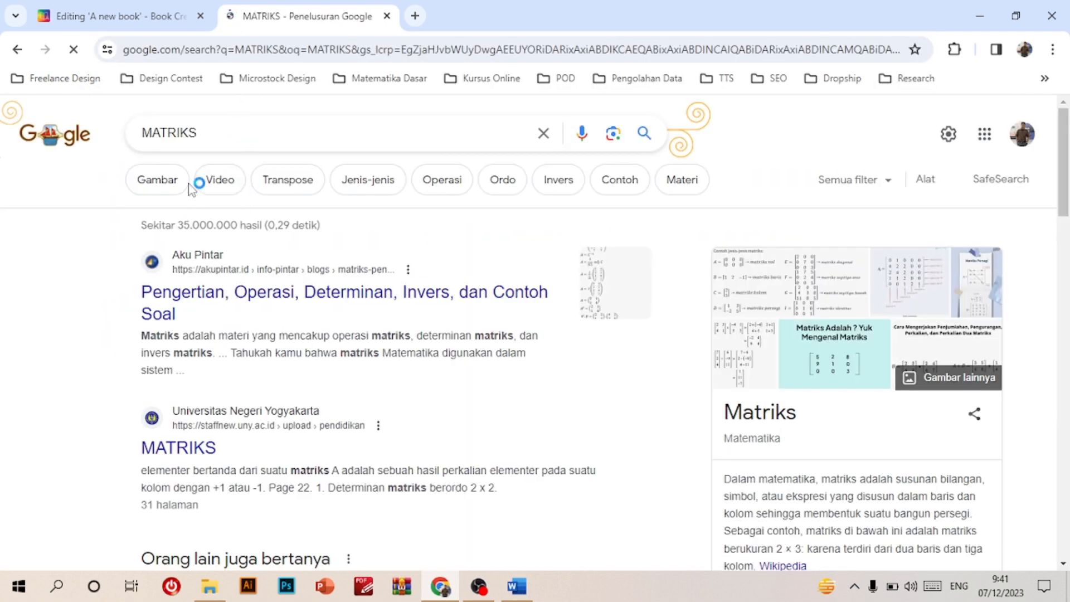
{"action": "left_click", "coordinate": [156, 180]}
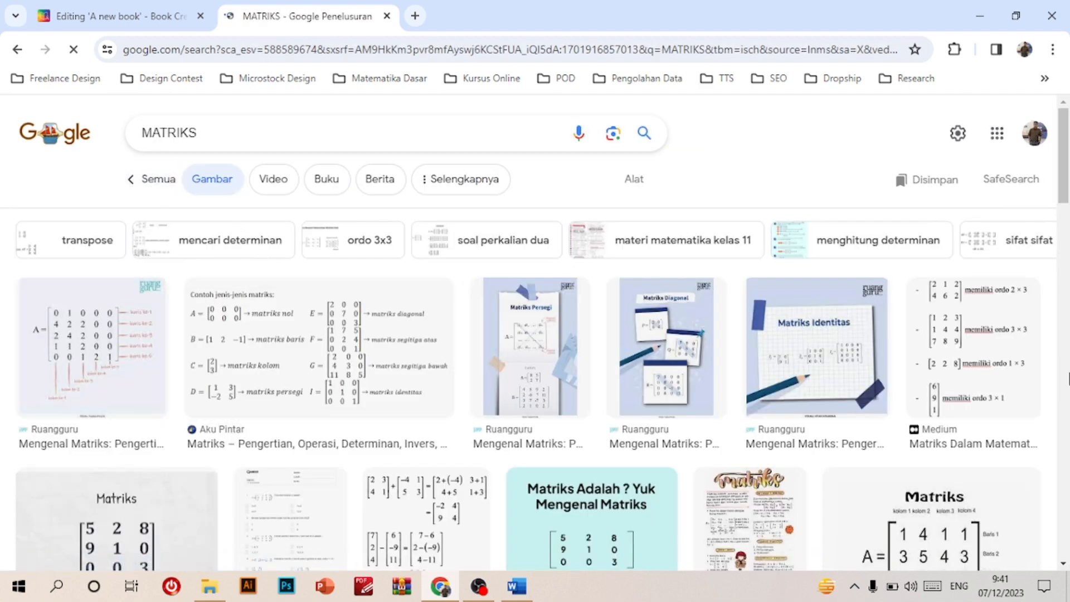
- Save the POPMAMA.com matrix image with labelled rows and columns to Downloads as 1, replacing the existing 1.jpg
{"action": "scroll", "coordinate": [1003, 474], "scroll_direction": "down", "scroll_amount": 1}
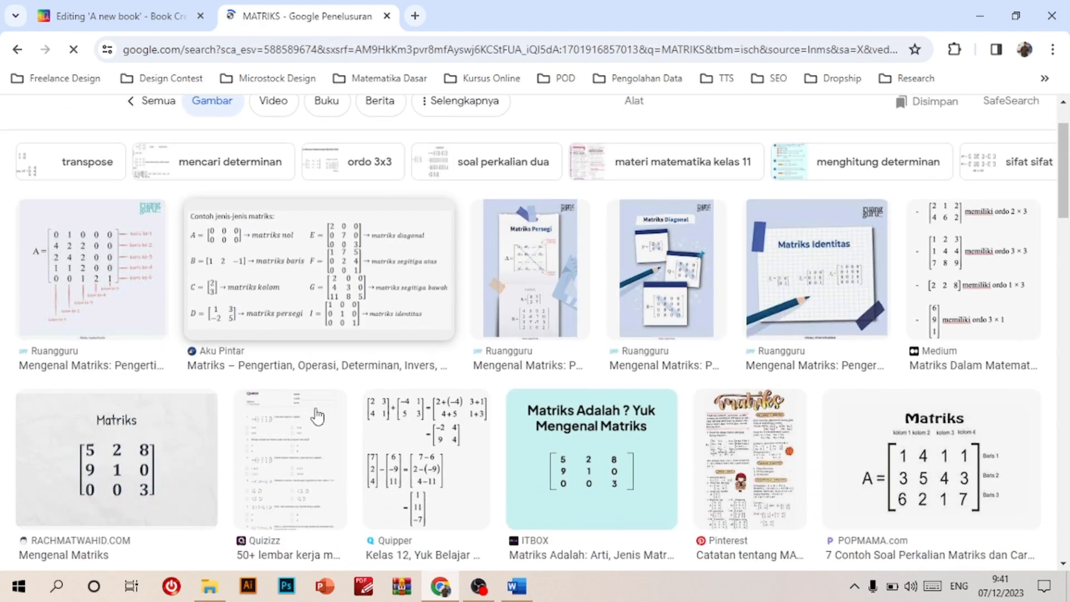
{"action": "left_click", "coordinate": [963, 508]}
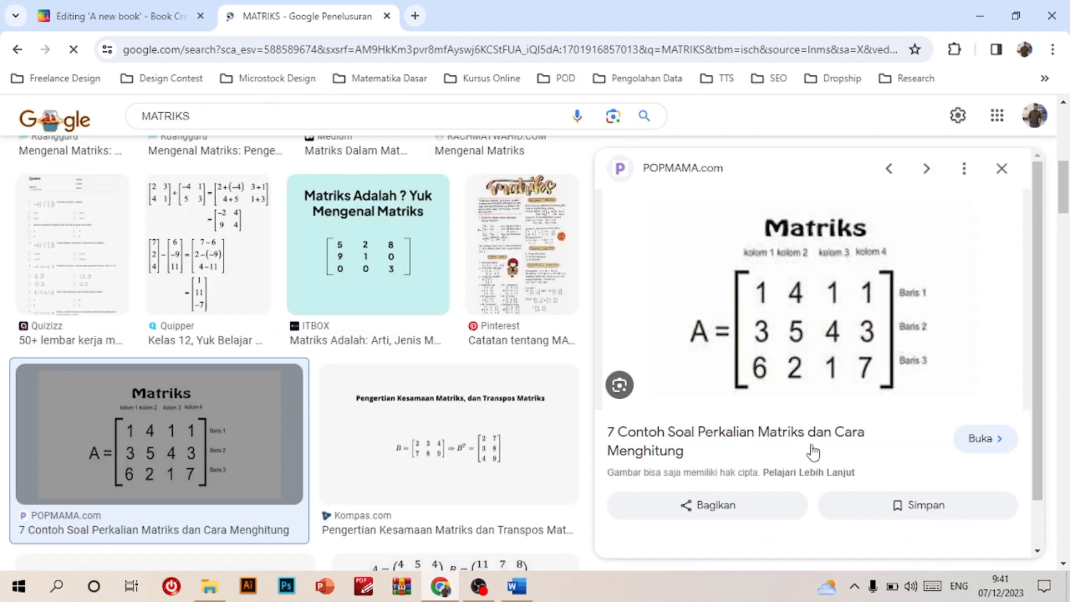
{"action": "right_click", "coordinate": [835, 330]}
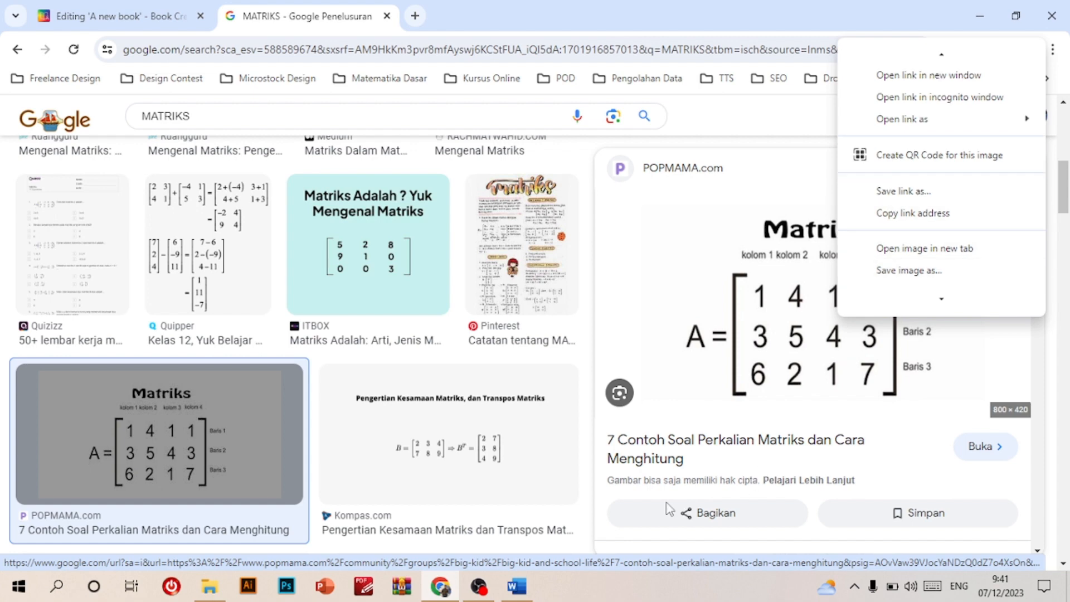
{"action": "scroll", "coordinate": [894, 248], "scroll_direction": "down", "scroll_amount": 1}
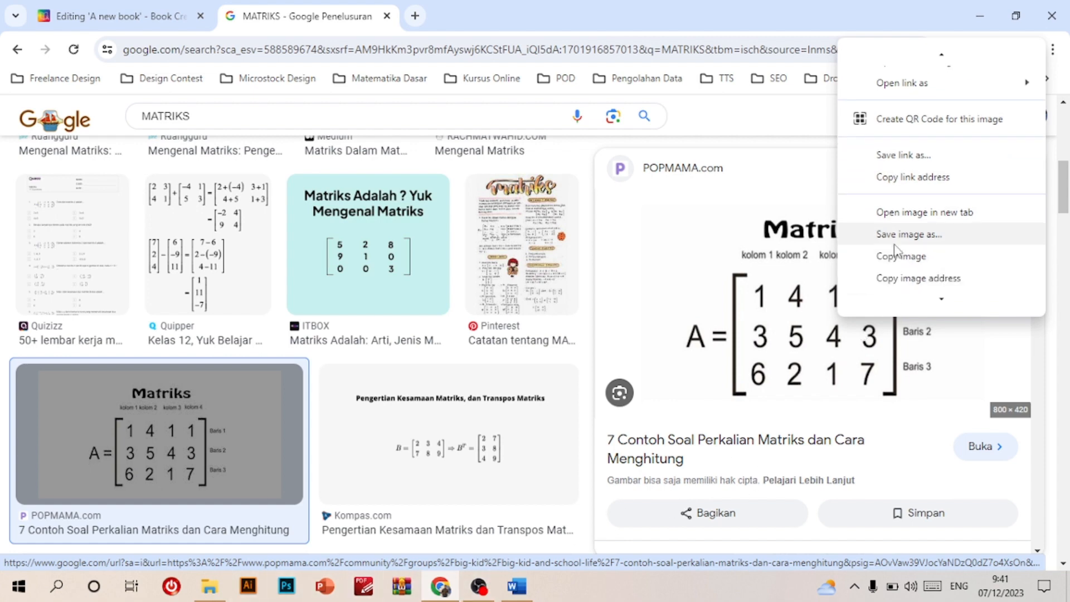
{"action": "left_click", "coordinate": [895, 235]}
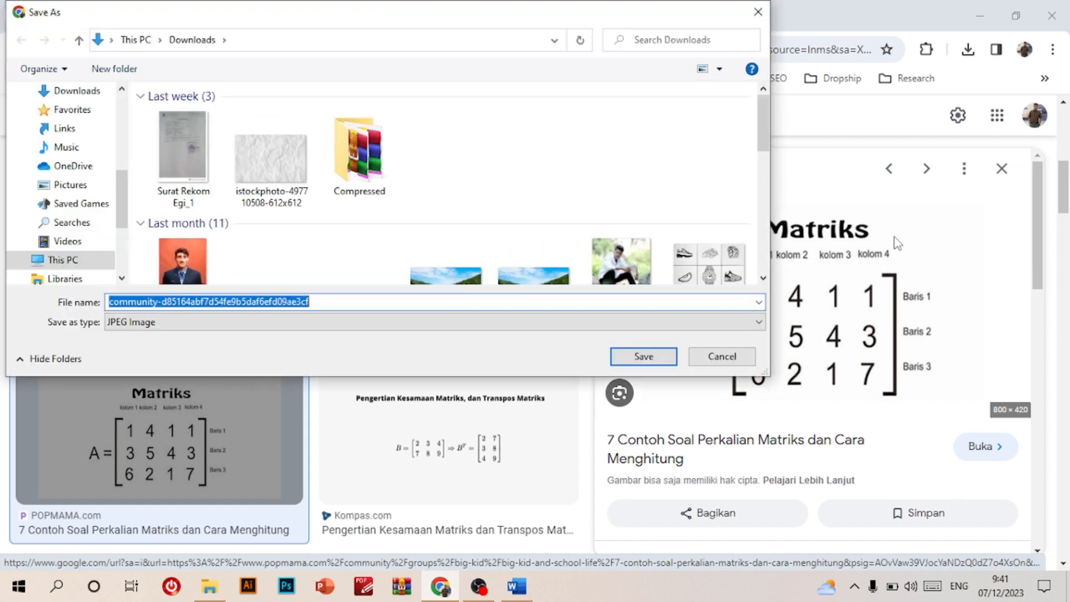
{"action": "type", "text": "1"}
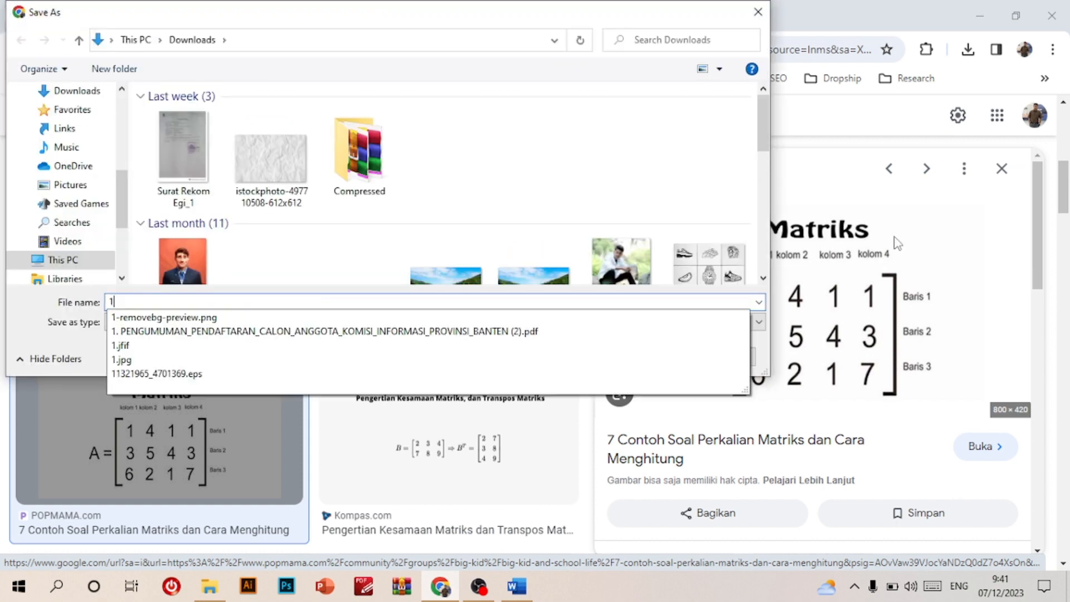
{"action": "left_click", "coordinate": [574, 203]}
{"action": "left_click", "coordinate": [644, 356]}
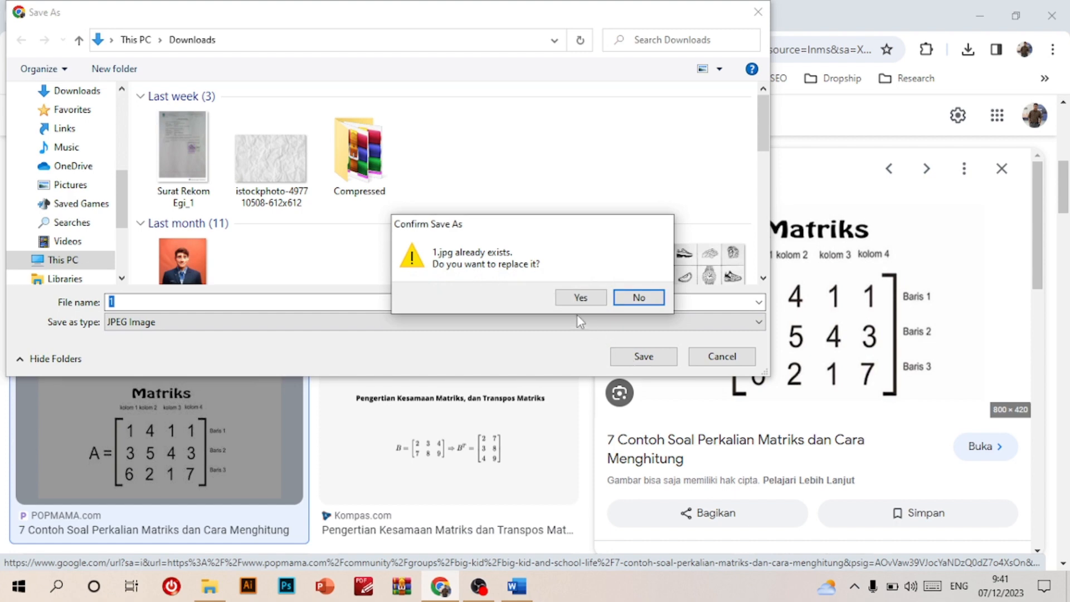
{"action": "left_click", "coordinate": [581, 297]}
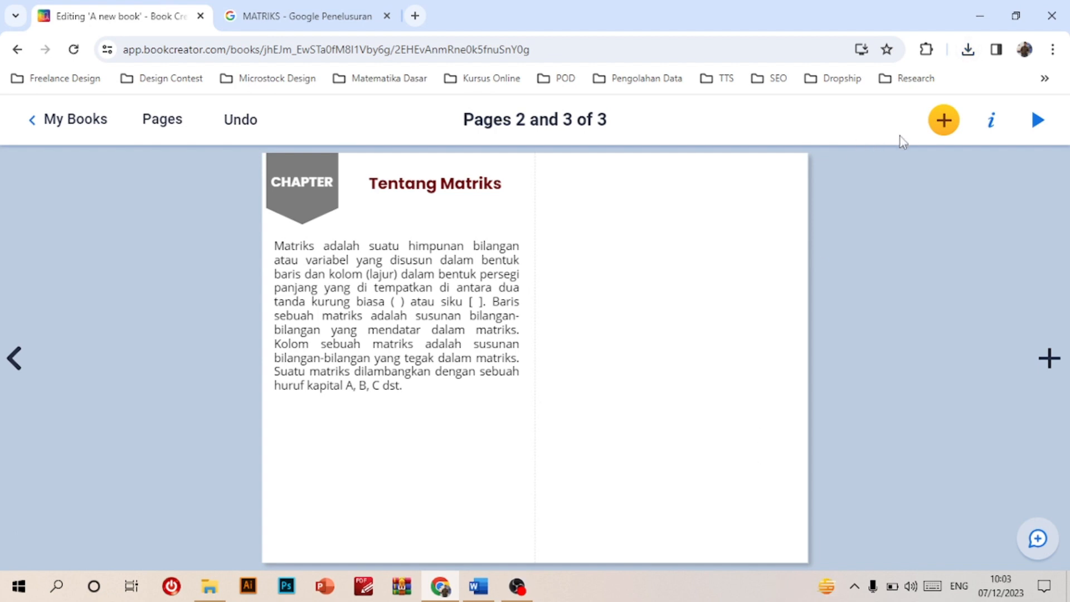
- In the Book Creator book, insert the image file 1 from the Downloads folder onto the page spread
{"action": "left_click", "coordinate": [946, 123]}
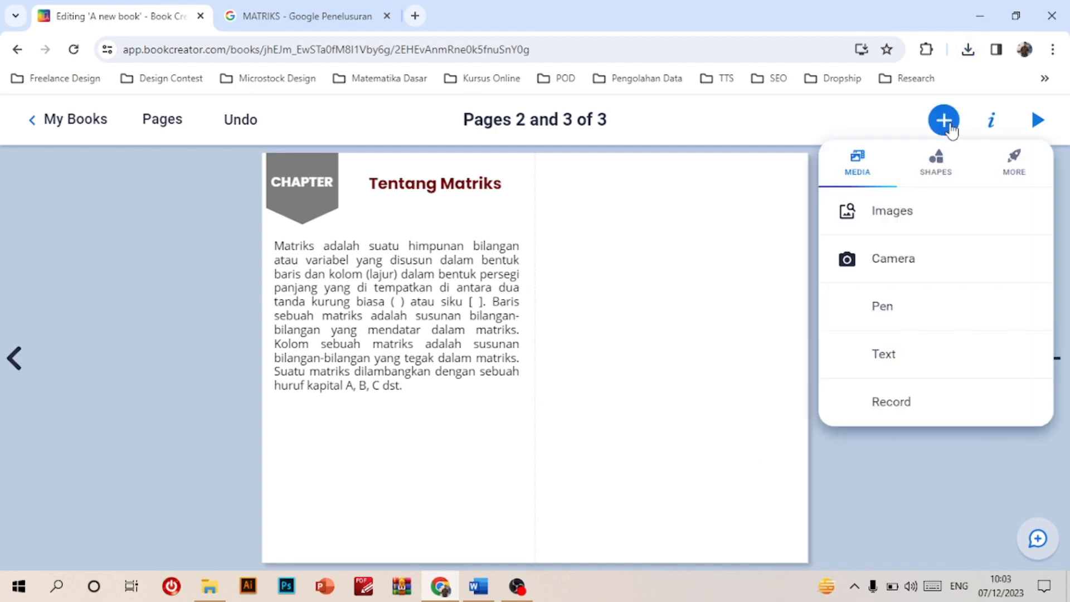
{"action": "left_click", "coordinate": [924, 214]}
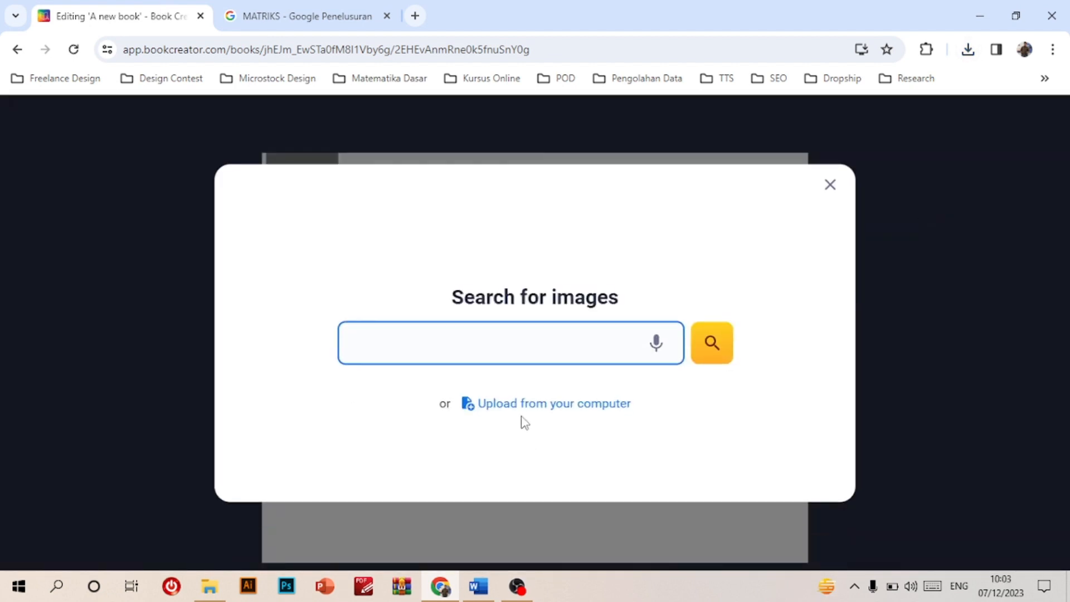
{"action": "left_click", "coordinate": [523, 412]}
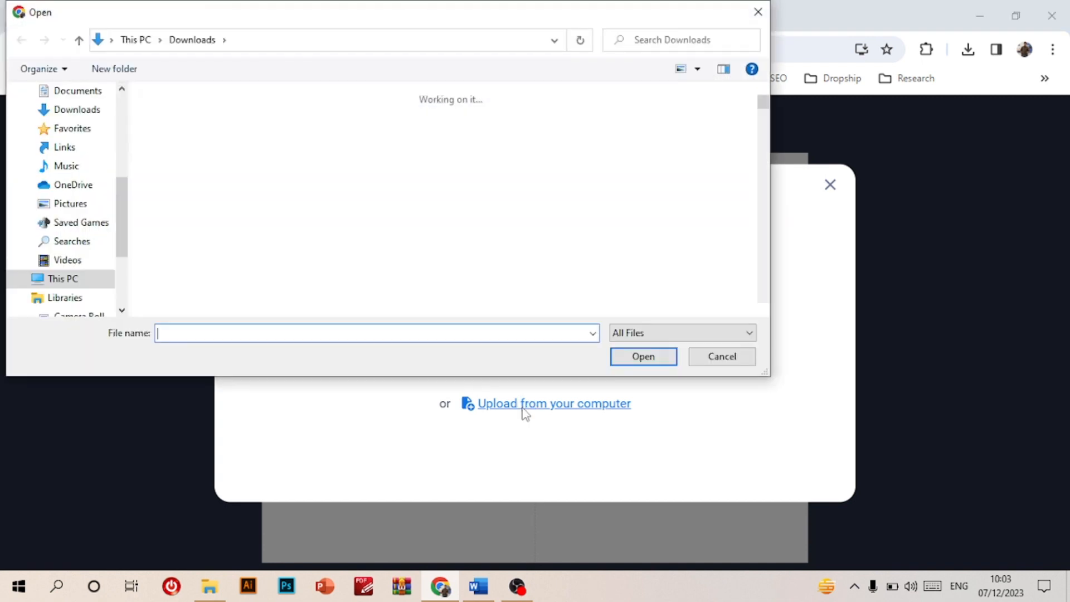
{"action": "left_click", "coordinate": [446, 162]}
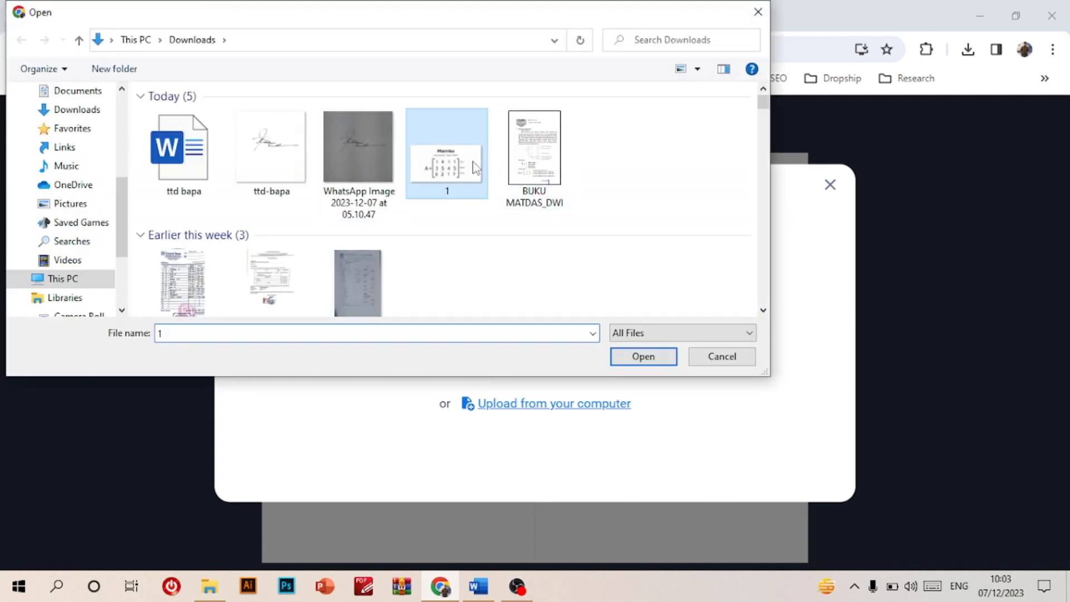
{"action": "left_click", "coordinate": [626, 359]}
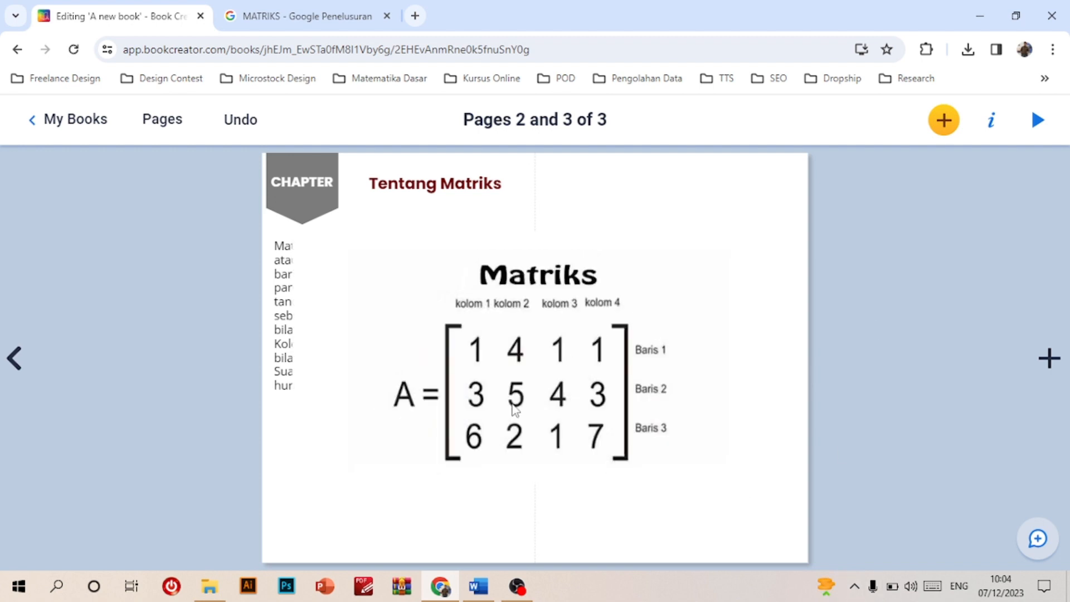
- Crop the inserted matrix image close around its Matriks title, the matrix and the row and column labels
{"action": "left_click", "coordinate": [530, 356]}
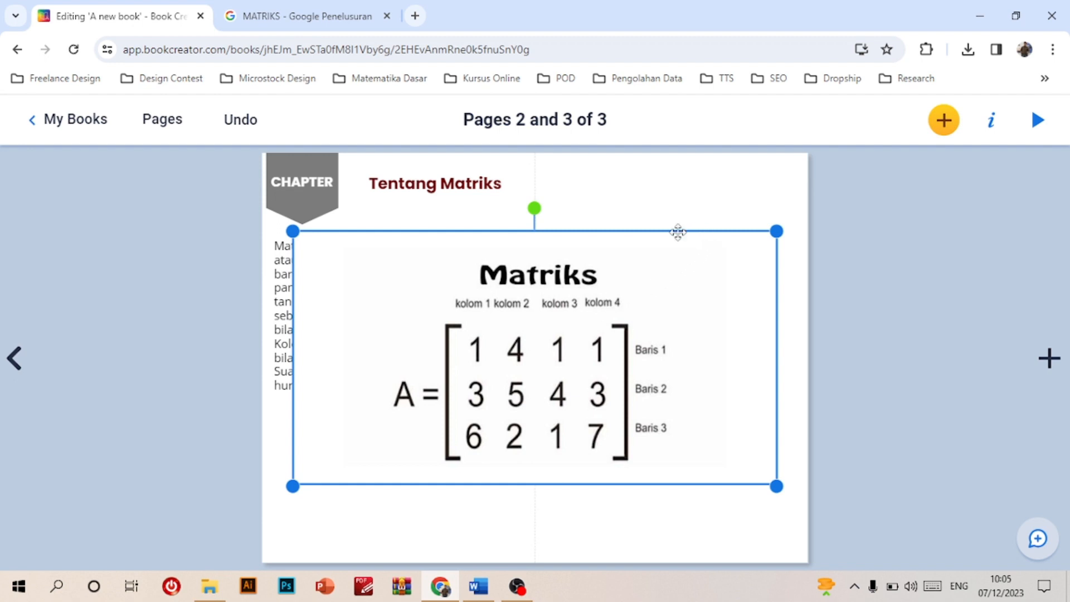
{"action": "left_click", "coordinate": [987, 132]}
{"action": "scroll", "coordinate": [941, 346], "scroll_direction": "down", "scroll_amount": 1}
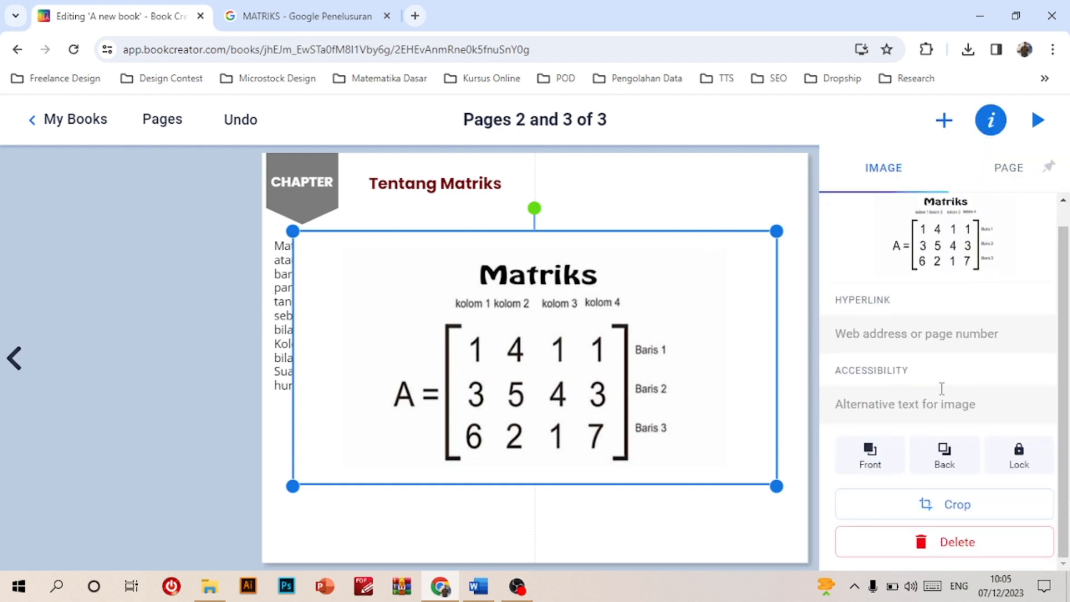
{"action": "left_click", "coordinate": [946, 506]}
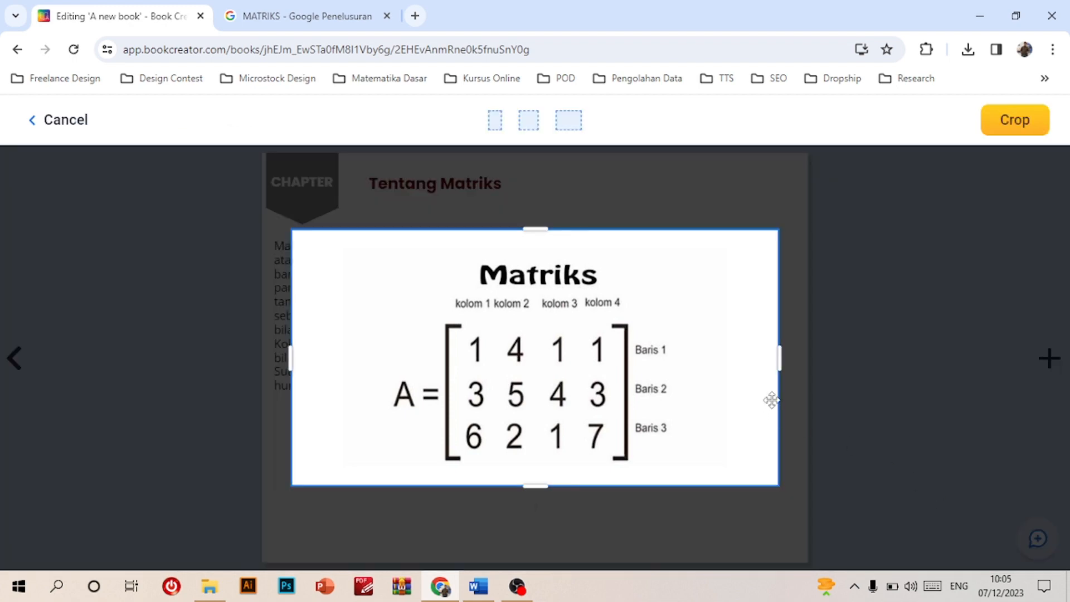
{"action": "left_click_drag", "start_coordinate": [775, 349], "coordinate": [673, 346]}
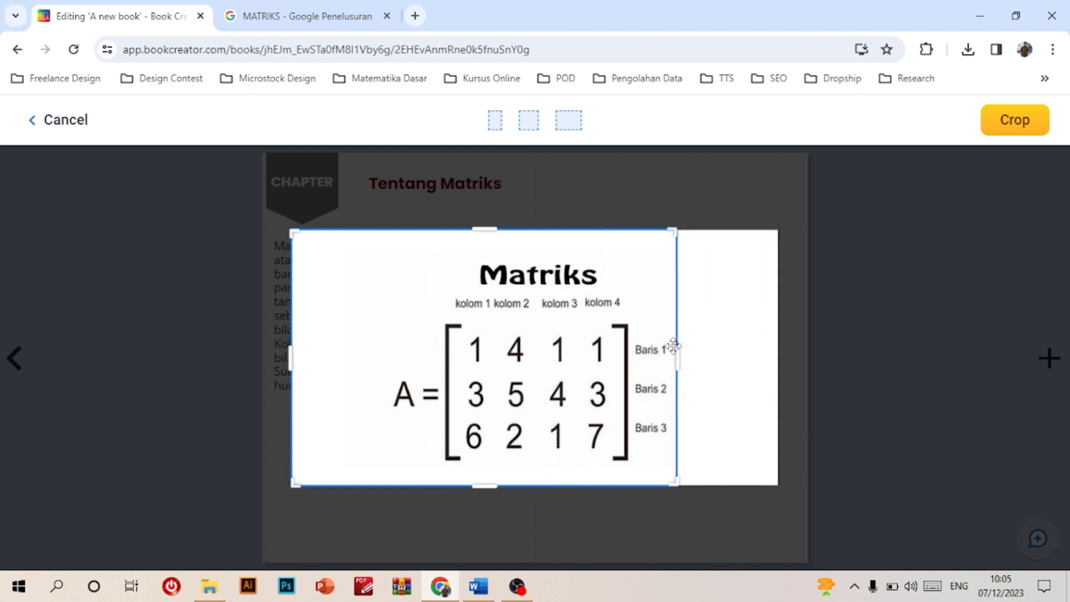
{"action": "left_click_drag", "start_coordinate": [291, 352], "coordinate": [388, 398]}
{"action": "left_click_drag", "start_coordinate": [543, 228], "coordinate": [540, 257]}
{"action": "mouse_move", "coordinate": [536, 483]}
{"action": "left_mouse_down"}
{"action": "mouse_move", "coordinate": [535, 461]}
{"action": "mouse_move", "coordinate": [535, 477]}
{"action": "left_mouse_up"}
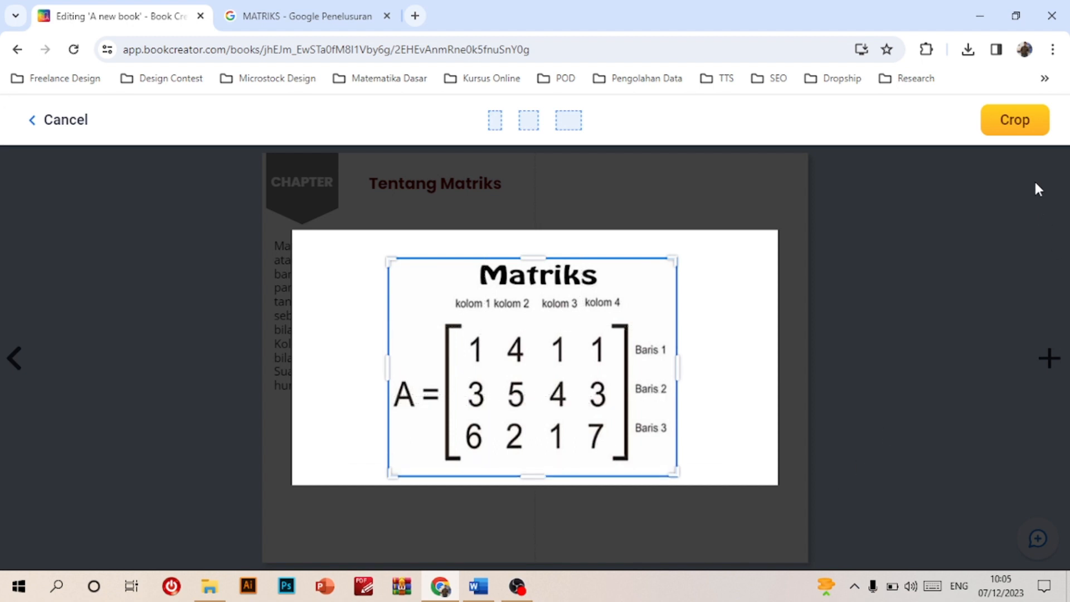
{"action": "left_click", "coordinate": [1029, 132]}
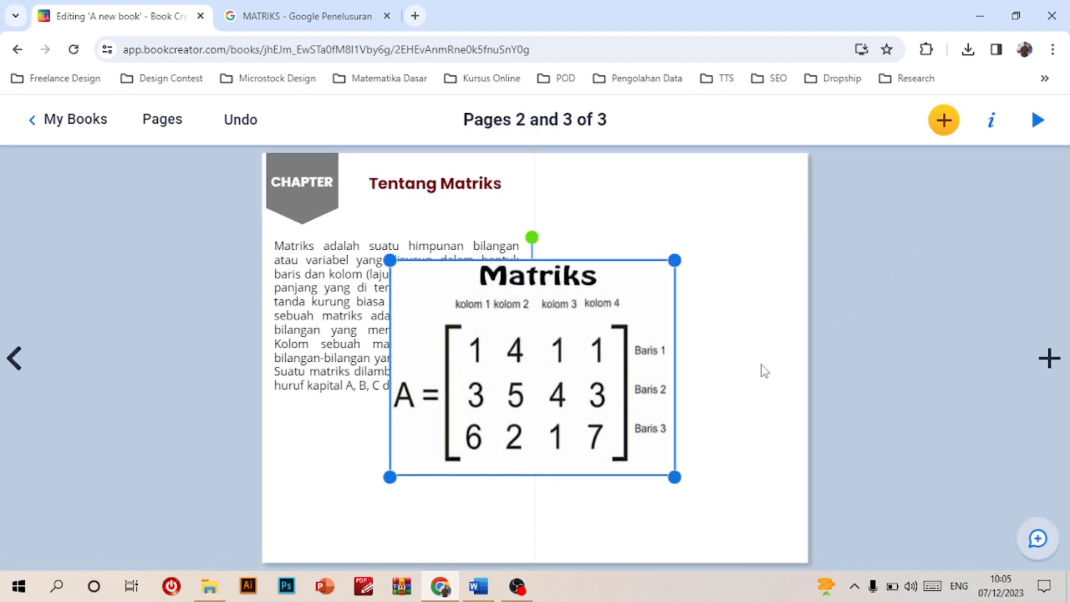
- Shrink the cropped matrix image and centre it below the definition text on page 2
{"action": "left_click", "coordinate": [636, 377]}
{"action": "left_click_drag", "start_coordinate": [674, 260], "coordinate": [423, 472]}
{"action": "left_click", "coordinate": [600, 455]}
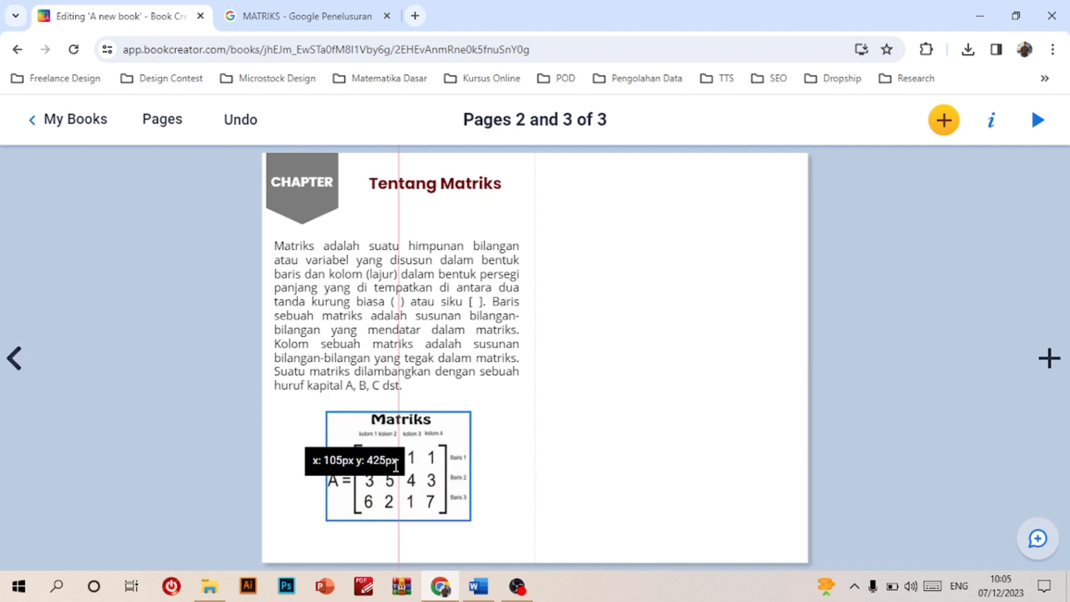
{"action": "left_click", "coordinate": [596, 429]}
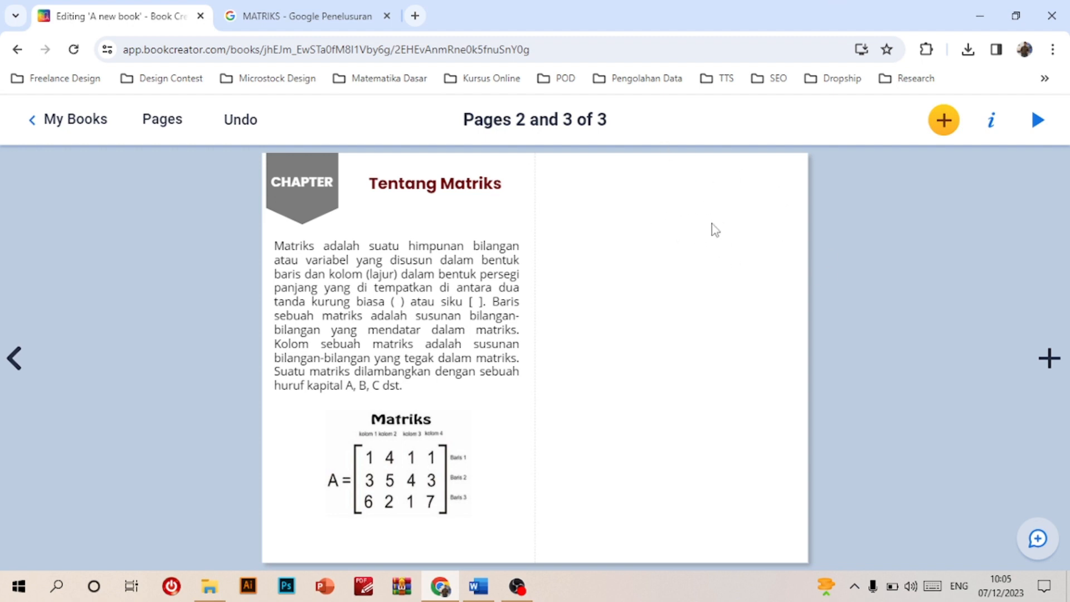
- Open youtube.com in a new browser tab and search for "matriks"
{"action": "left_click", "coordinate": [419, 16]}
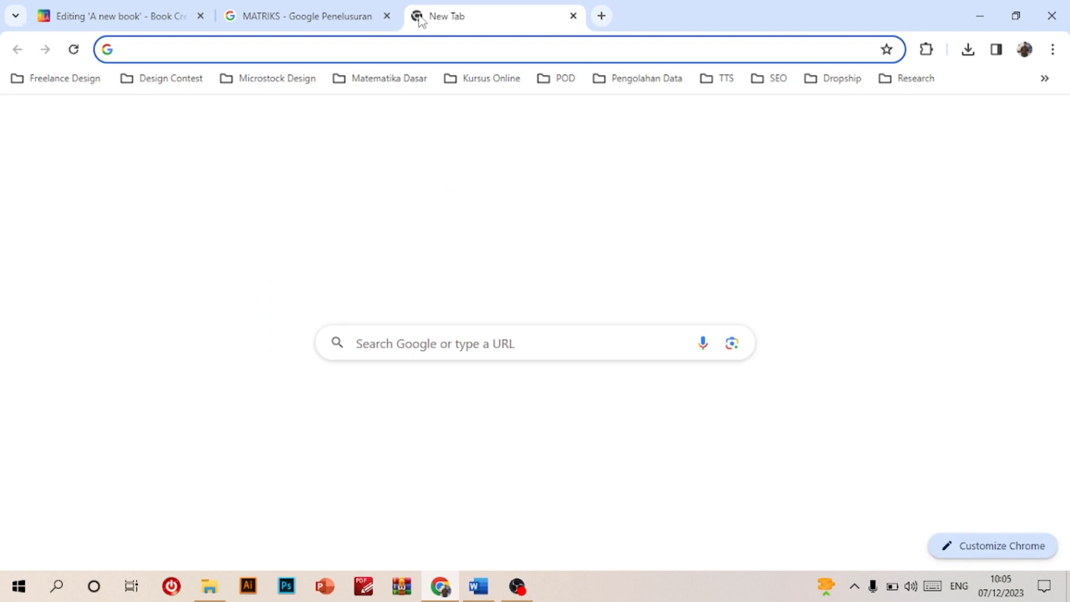
{"action": "type", "text": "youtube.com"}
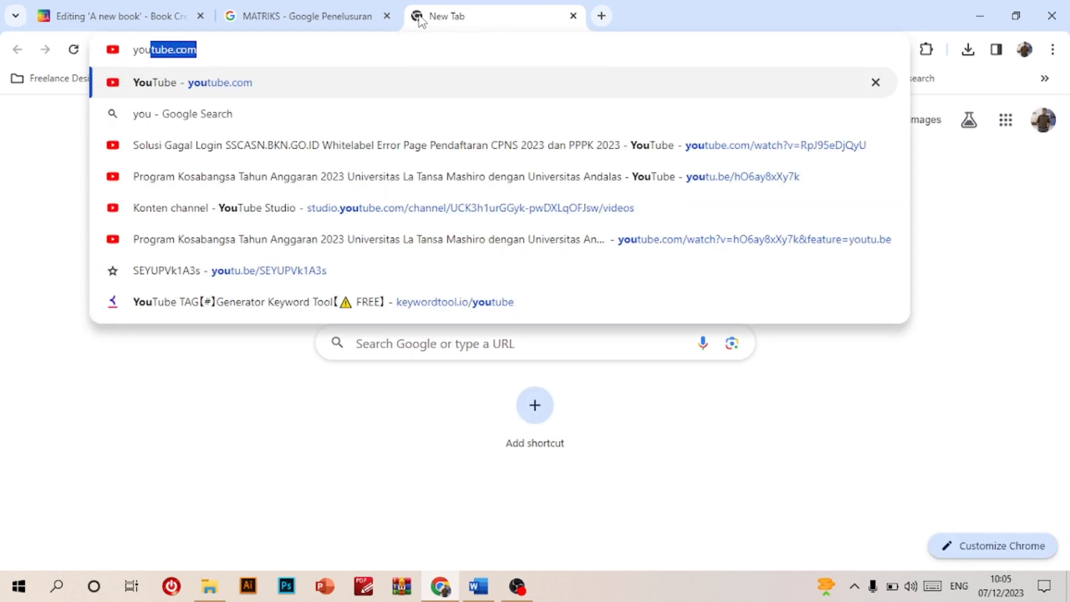
{"action": "key", "text": "Return"}
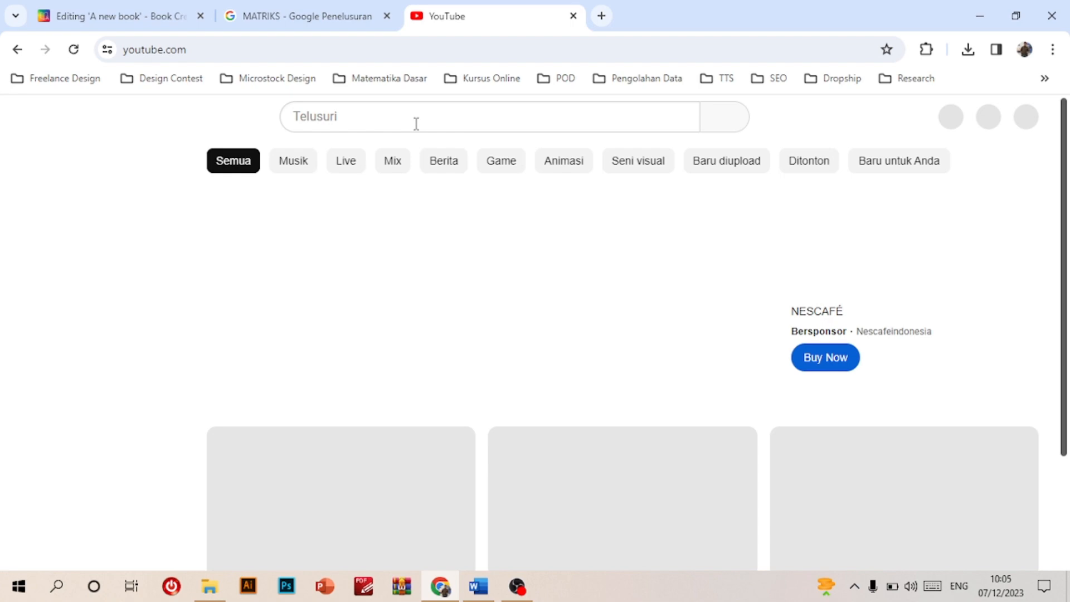
{"action": "left_click", "coordinate": [416, 124]}
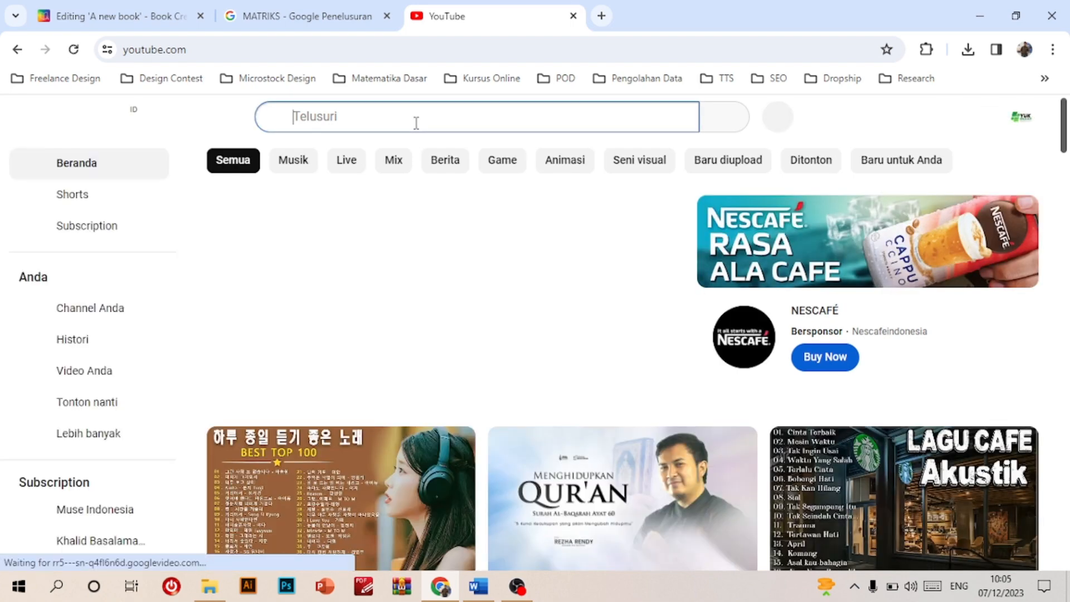
{"action": "type", "text": "matriks"}
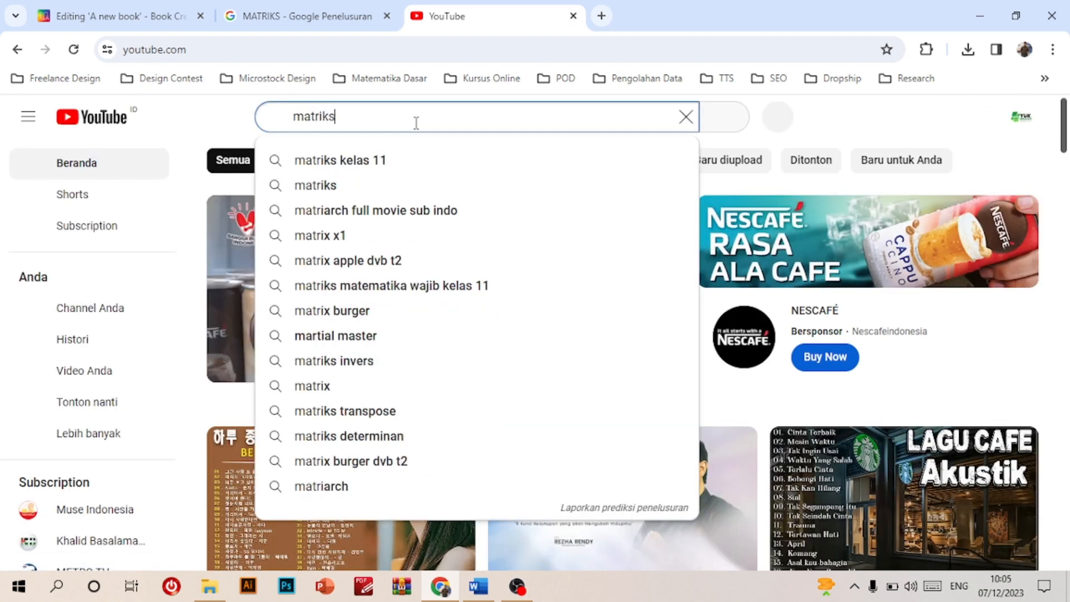
{"action": "key", "text": "Return"}
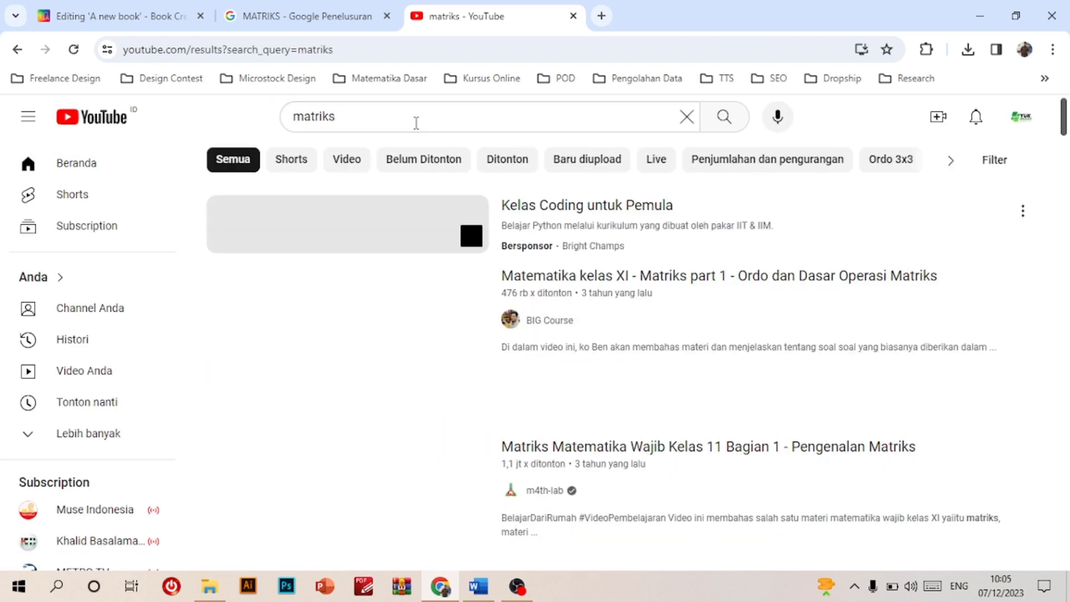
- Open the BIG Course video "Matematika kelas XI - Matriks part 1", skip the survey ad and pause playback
{"action": "scroll", "coordinate": [461, 284], "scroll_direction": "down", "scroll_amount": 1}
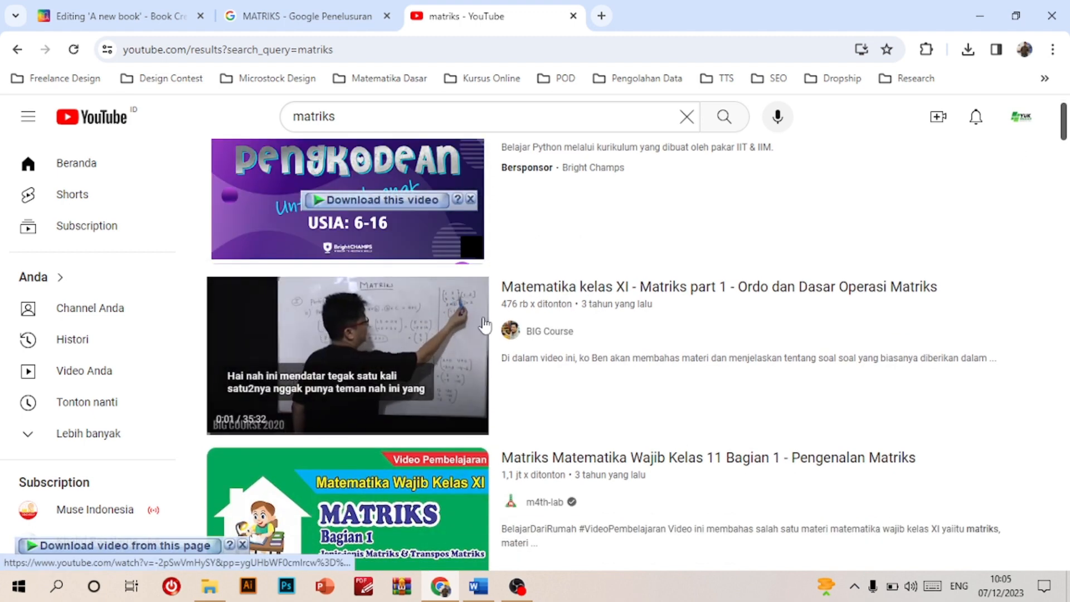
{"action": "left_click", "coordinate": [450, 342]}
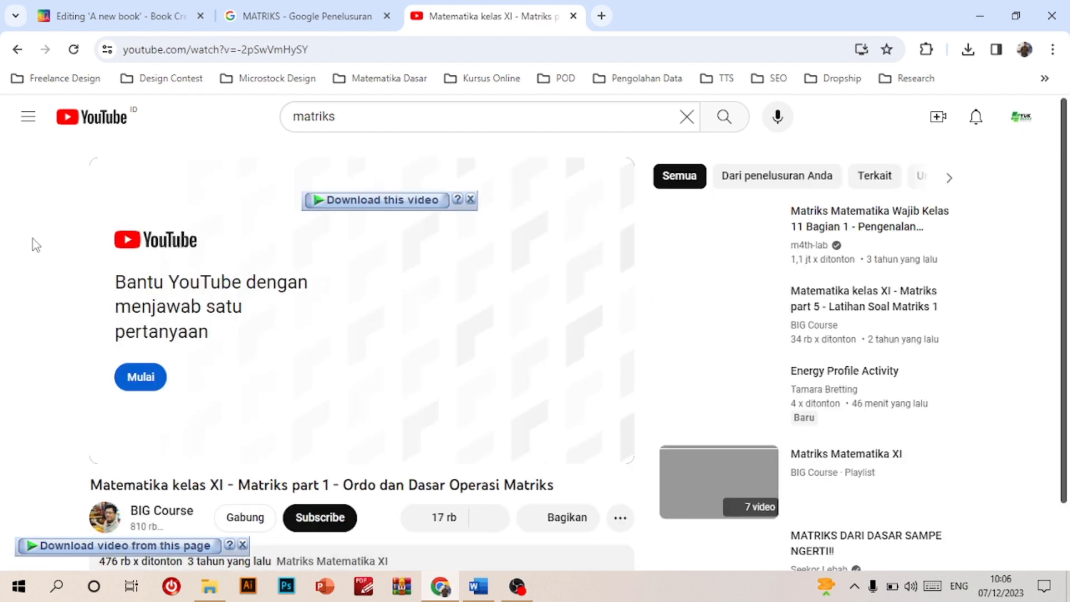
{"action": "left_click", "coordinate": [128, 391]}
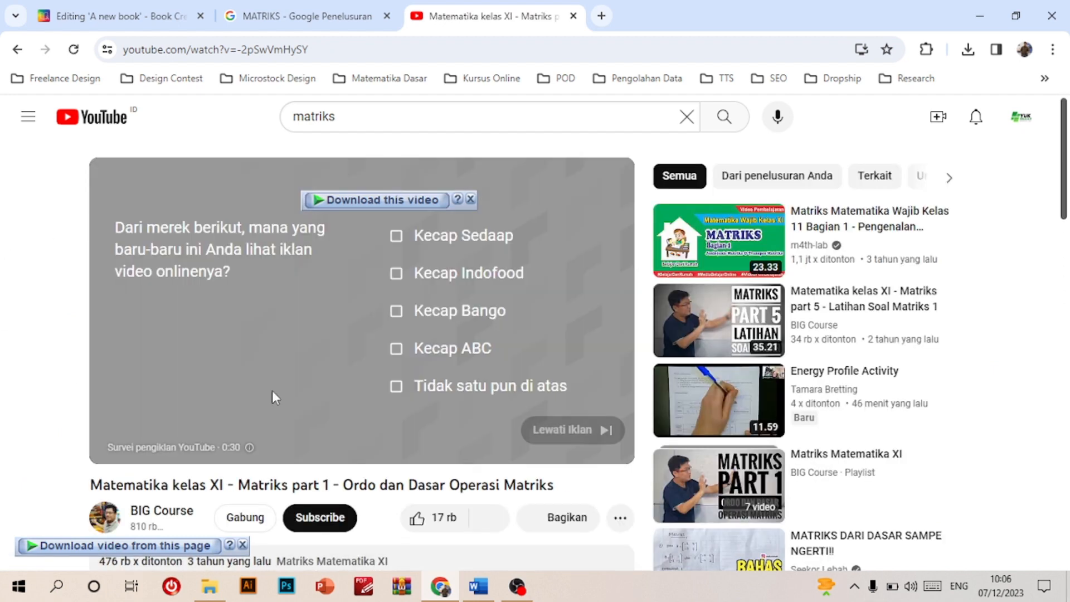
{"action": "left_click", "coordinate": [554, 431]}
{"action": "left_click", "coordinate": [116, 445]}
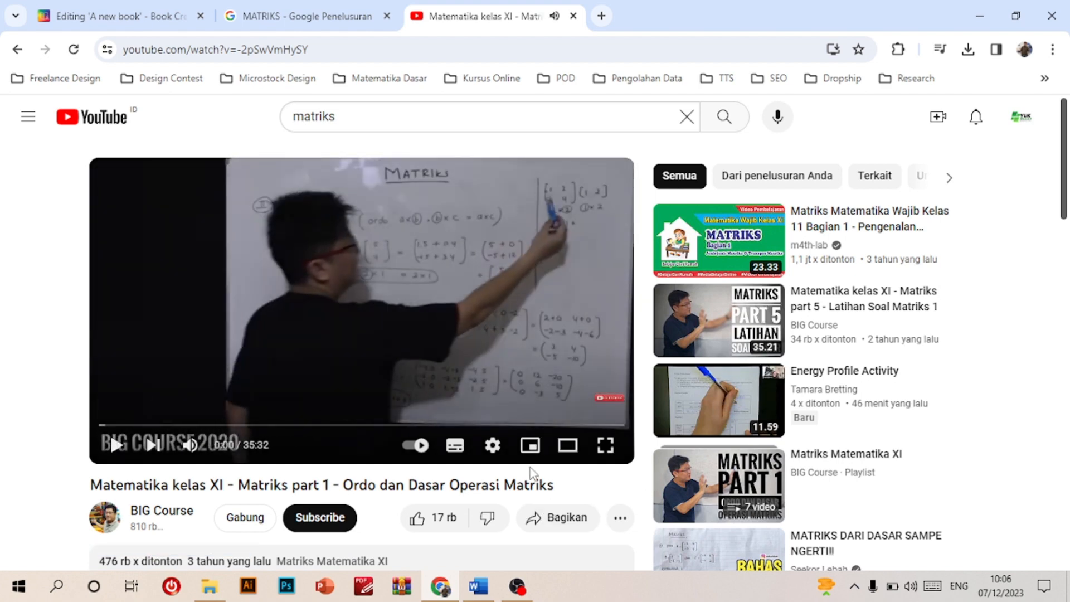
- Copy the video's iframe embed code from its sharing options and close the embed dialog
{"action": "scroll", "coordinate": [532, 471], "scroll_direction": "down", "scroll_amount": 1}
{"action": "left_click", "coordinate": [535, 445]}
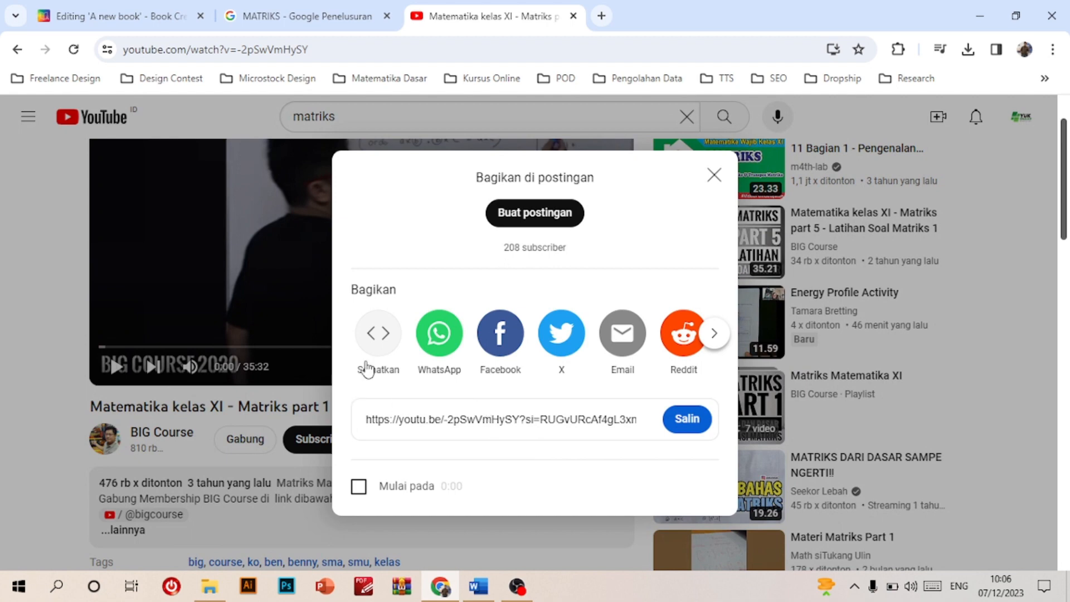
{"action": "left_click", "coordinate": [370, 339]}
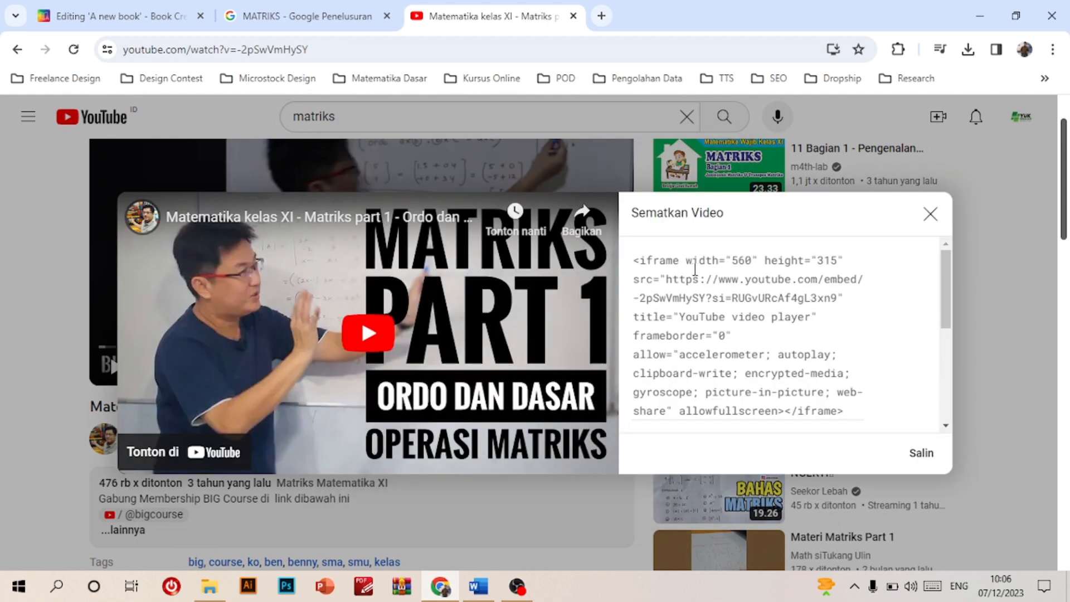
{"action": "left_click", "coordinate": [914, 455]}
{"action": "key", "text": "ctrl+c"}
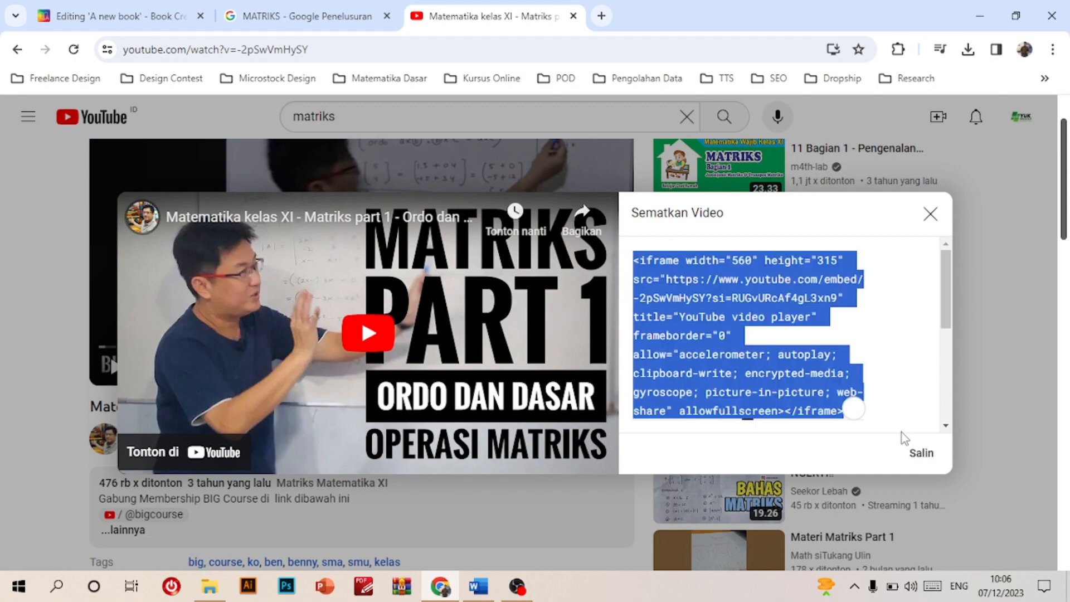
{"action": "left_click", "coordinate": [924, 222]}
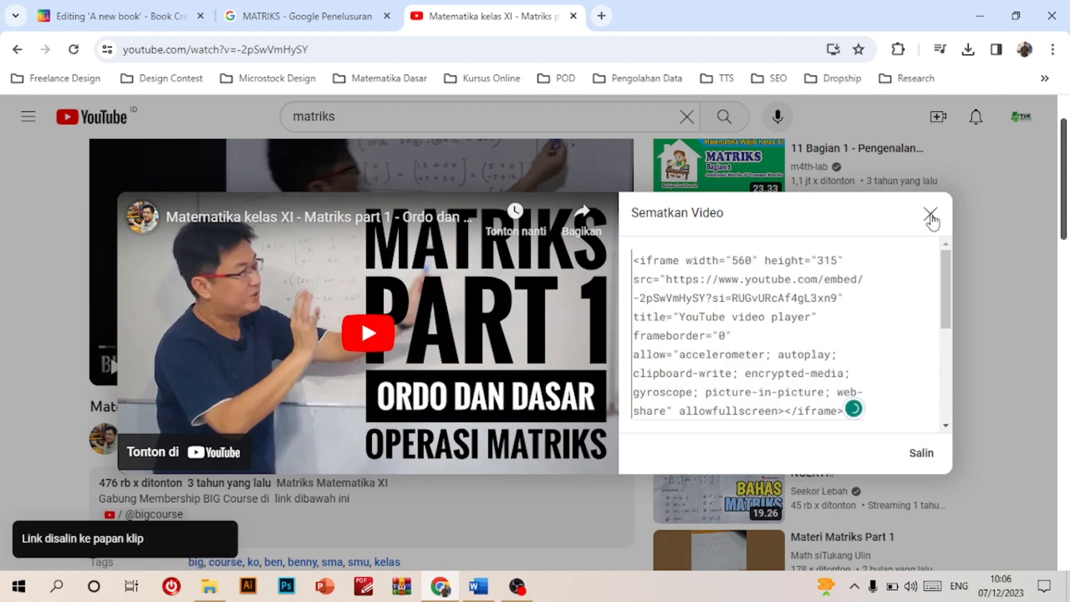
{"action": "left_click", "coordinate": [930, 214]}
- Return to the Book Creator book and submit the copied YouTube iframe code as embedded content
{"action": "left_click", "coordinate": [161, 8]}
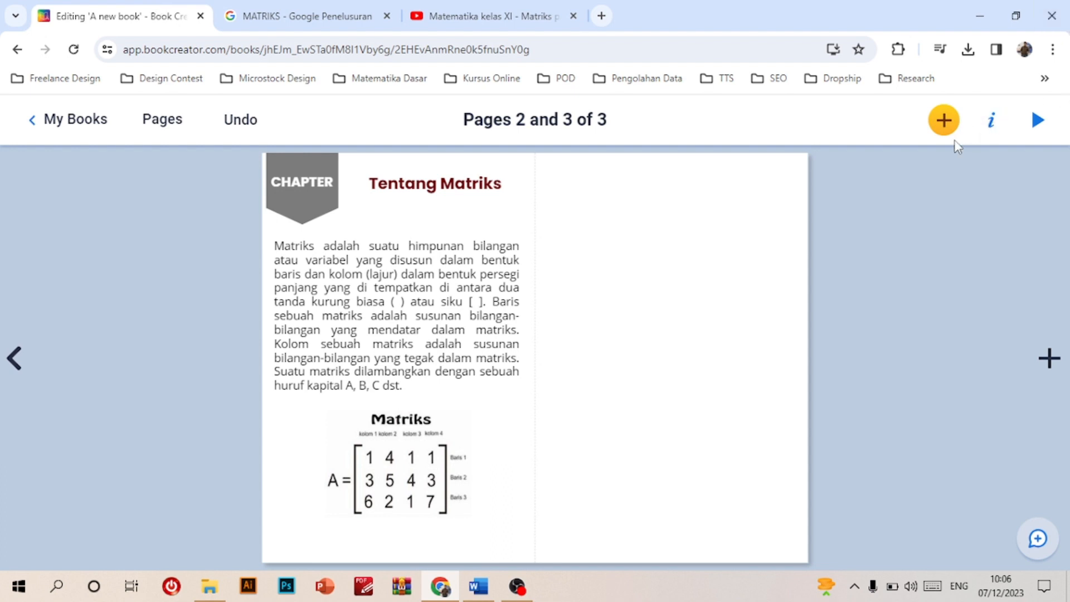
{"action": "left_click", "coordinate": [944, 120]}
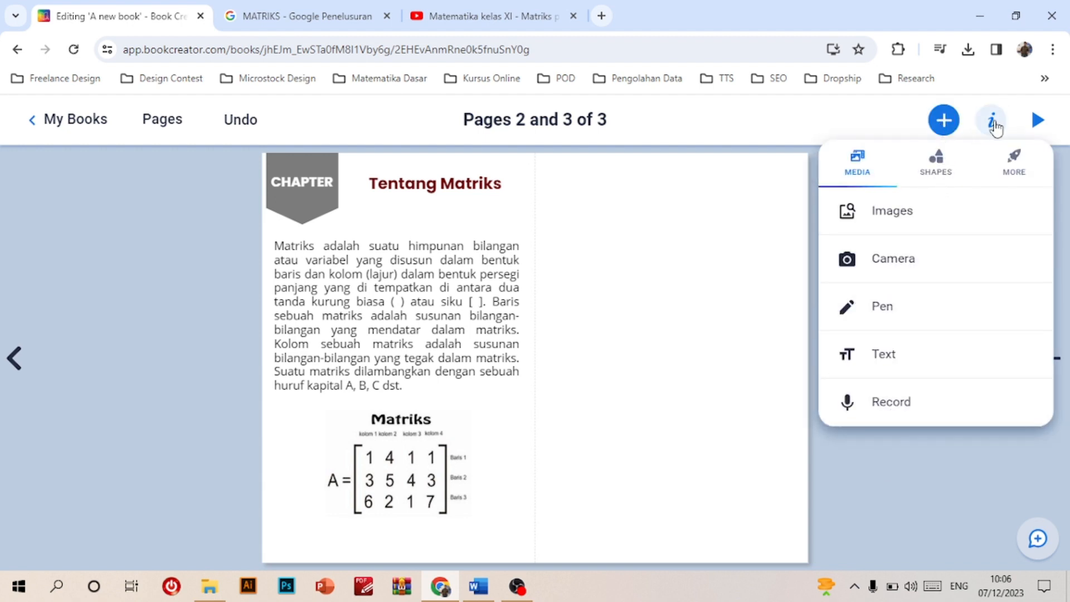
{"action": "left_click", "coordinate": [993, 174]}
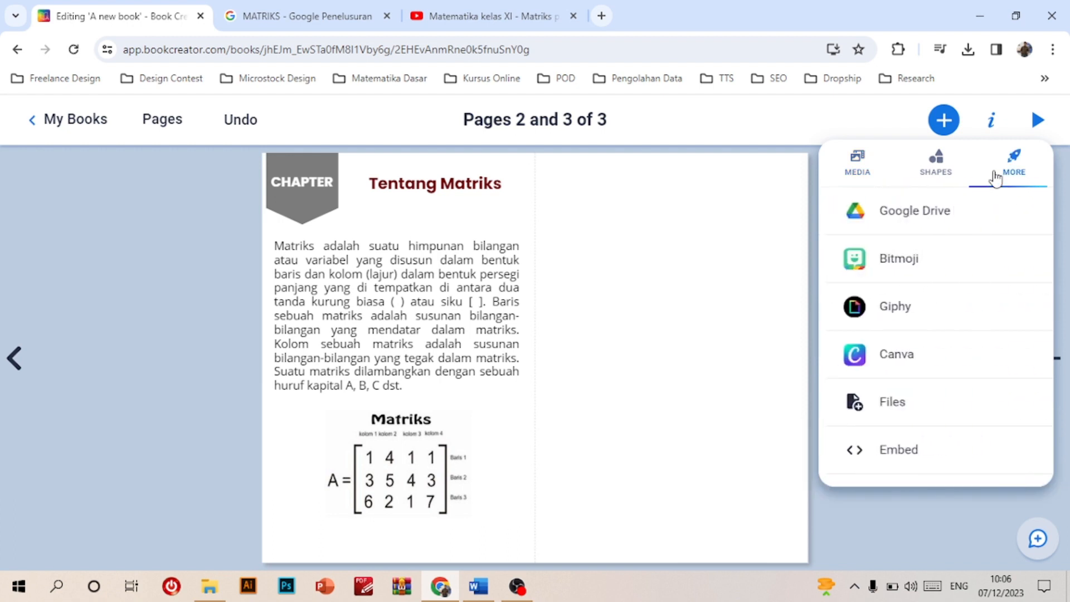
{"action": "left_click", "coordinate": [927, 444]}
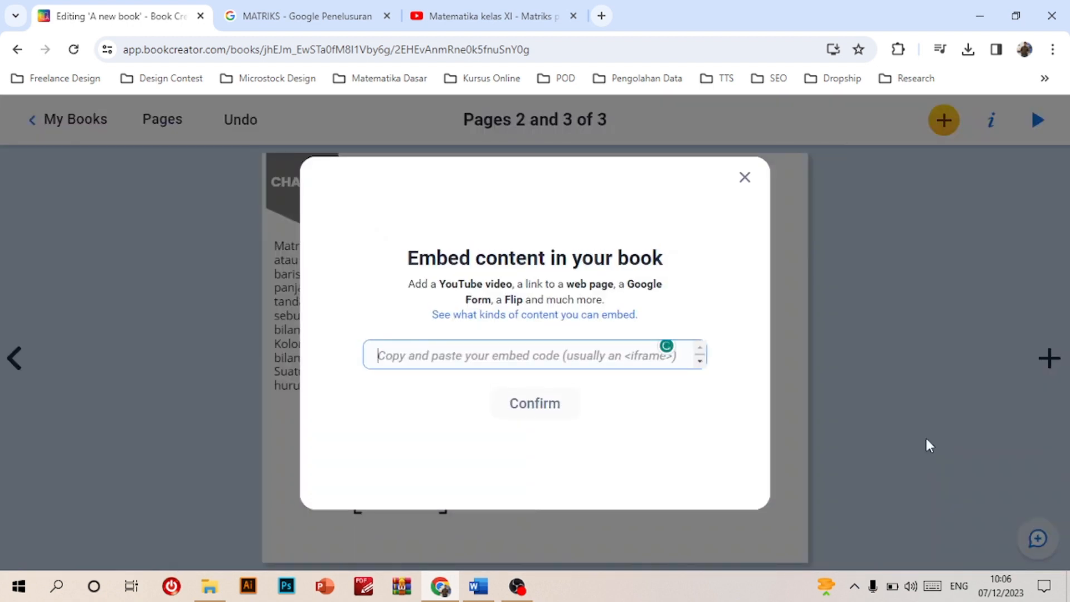
{"action": "key", "text": "ctrl+v"}
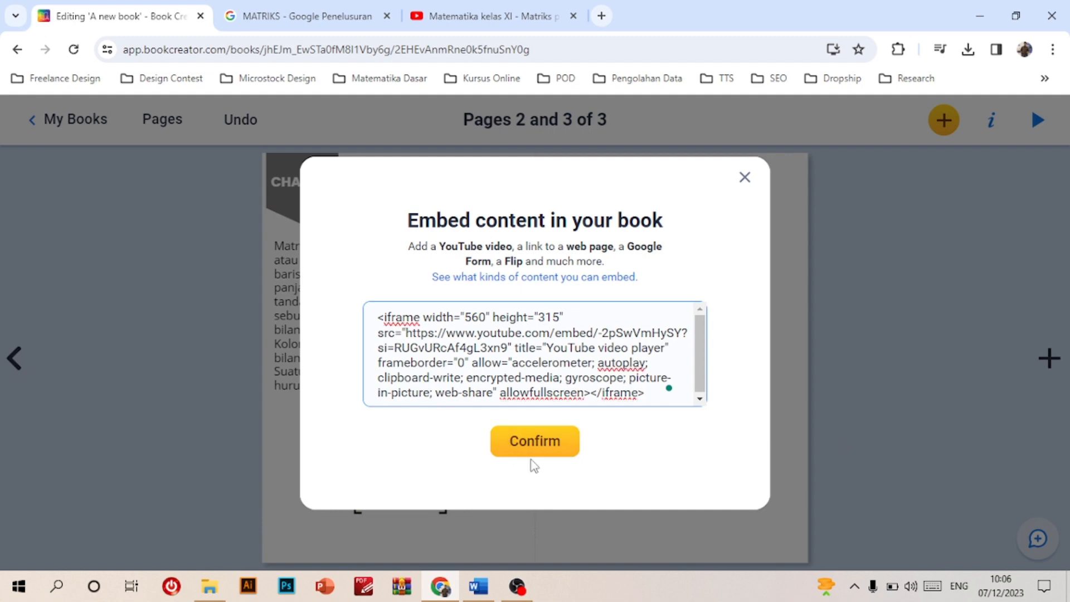
{"action": "left_click", "coordinate": [533, 444]}
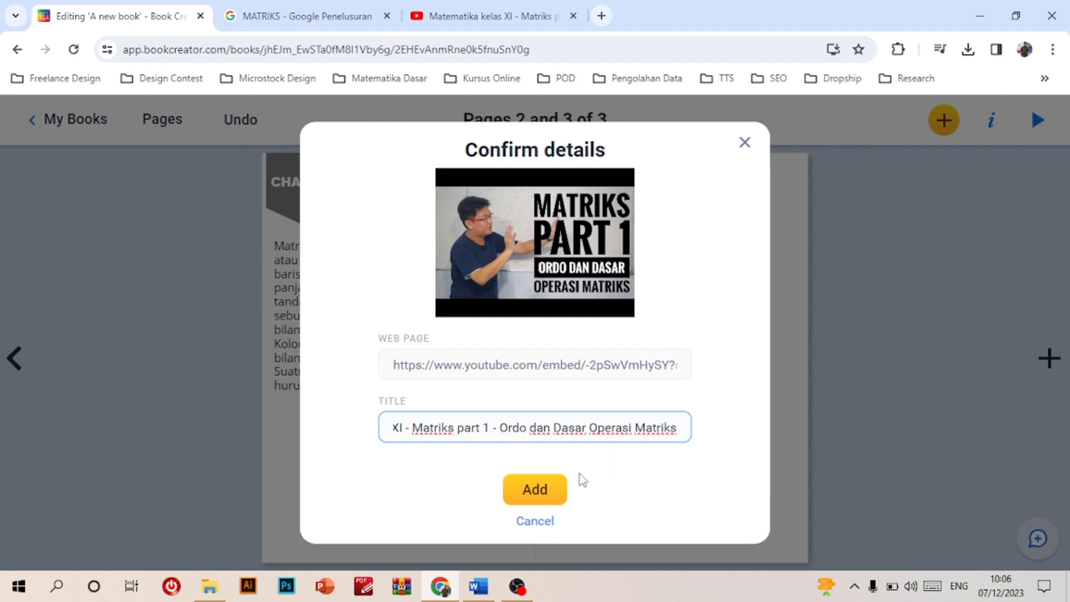
{"action": "key", "text": "ctrl+a"}
{"action": "type", "text": "M"}
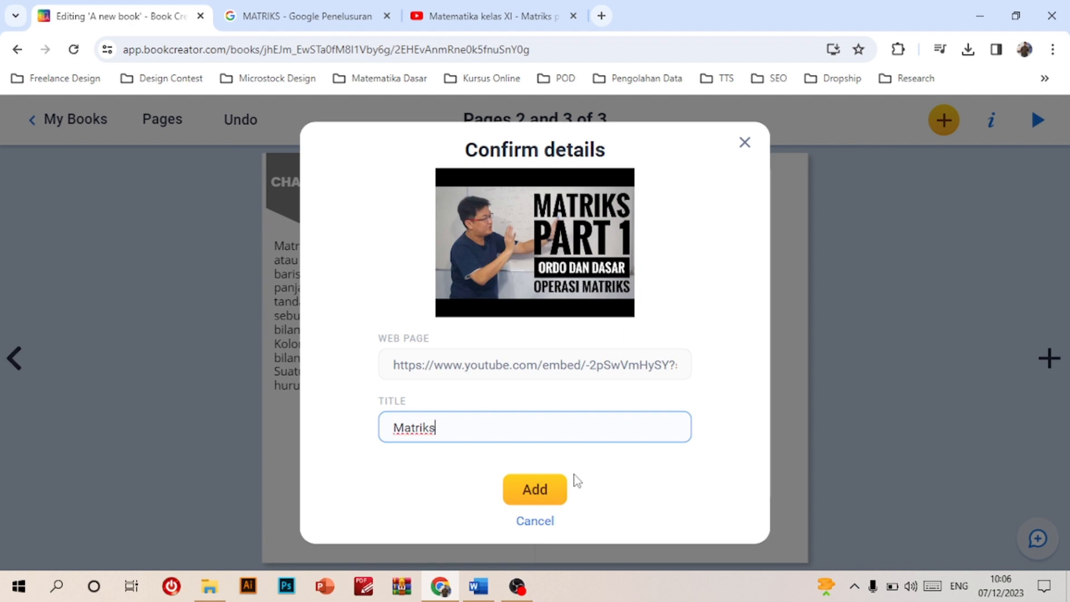
{"action": "key", "text": "ctrl+z"}
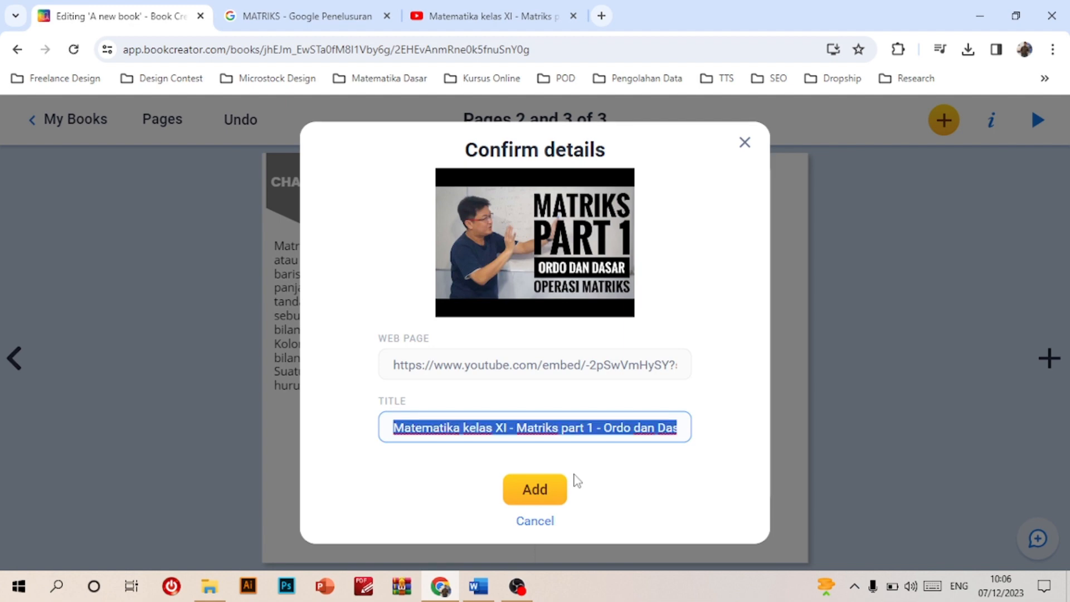
- Shorten the video title to "Matriks part 1 - Ordo dan Dasar Operasi Matriks" and add the video to the spread
{"action": "left_click", "coordinate": [516, 434]}
{"action": "left_click_drag", "start_coordinate": [517, 434], "coordinate": [167, 440]}
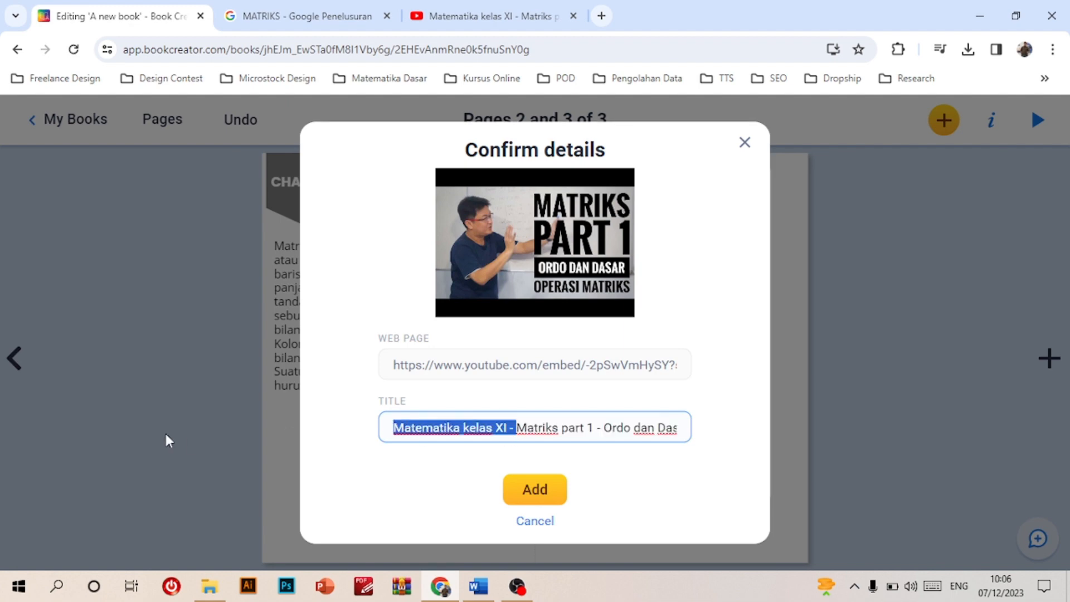
{"action": "key", "text": "BackSpace"}
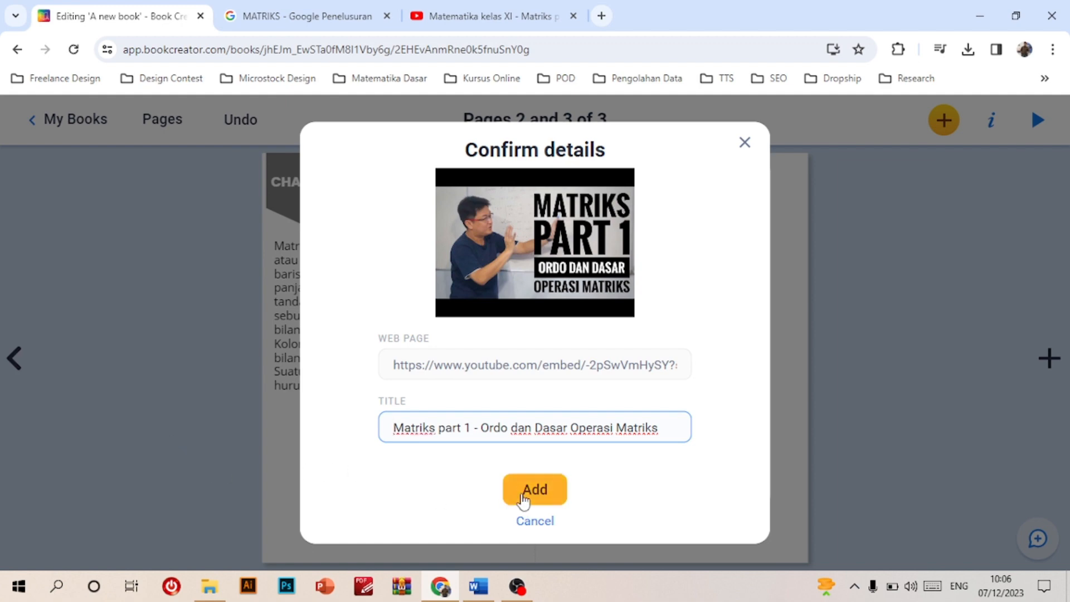
{"action": "left_click", "coordinate": [524, 498]}
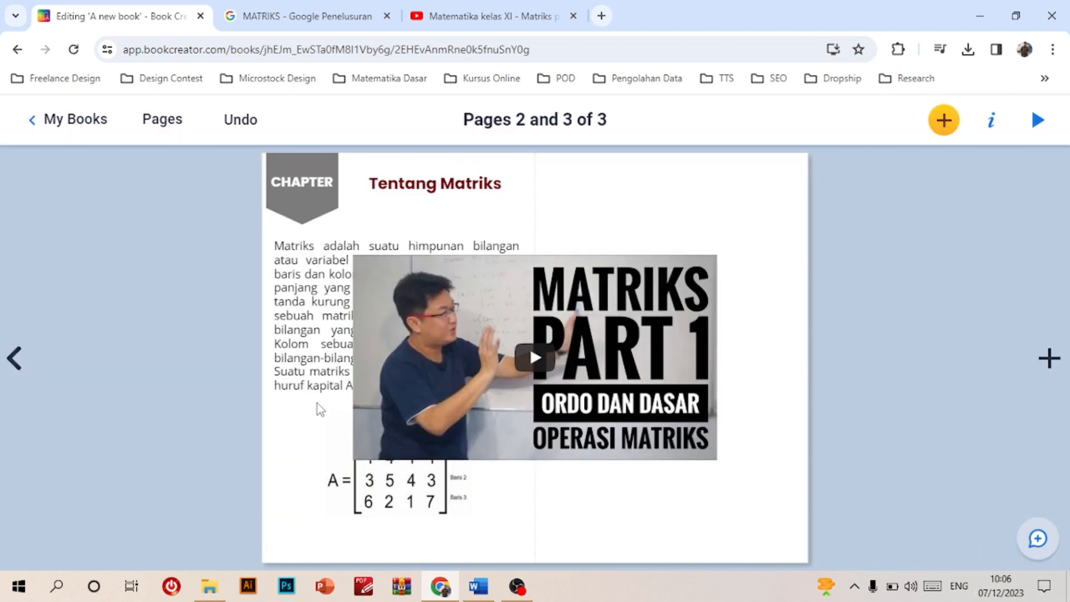
- Shrink the embedded matrix video and place it near the top of page 3, within the page margins
{"action": "left_click", "coordinate": [595, 368]}
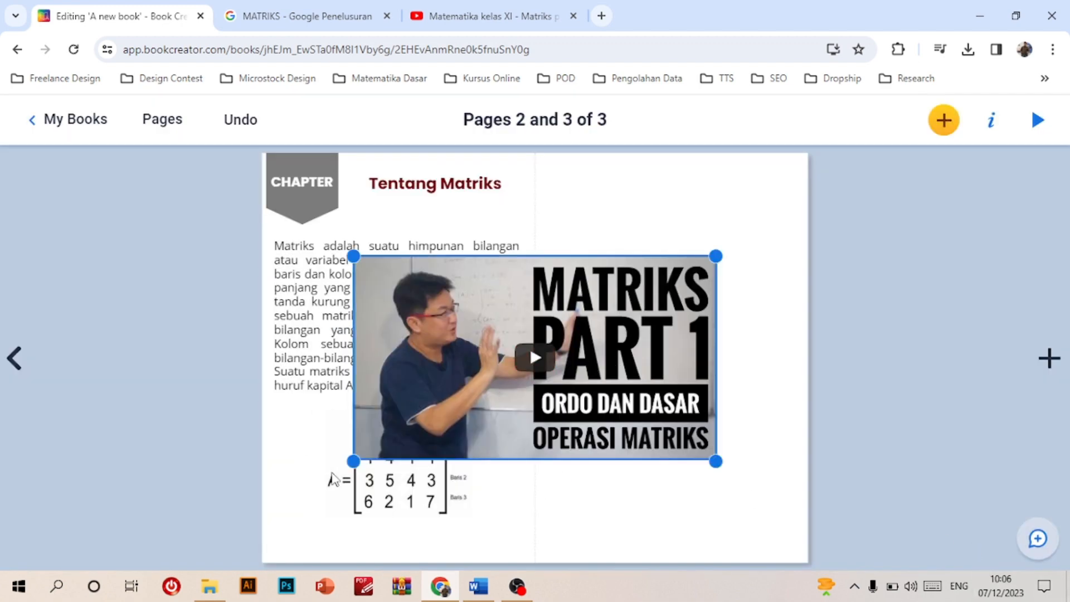
{"action": "left_click_drag", "start_coordinate": [351, 466], "coordinate": [474, 430]}
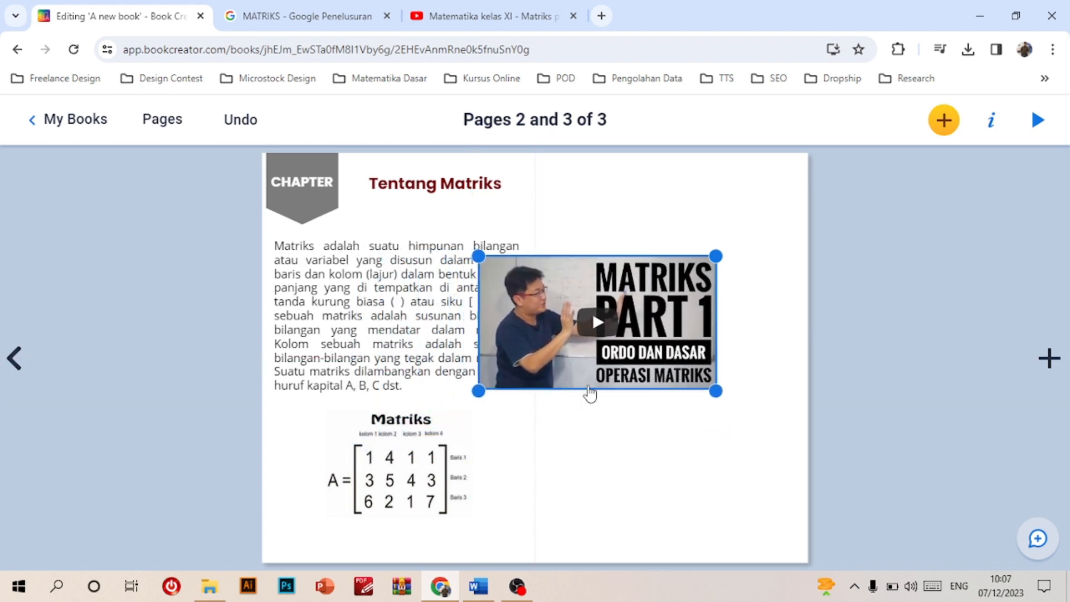
{"action": "left_click_drag", "start_coordinate": [640, 389], "coordinate": [714, 328]}
{"action": "left_click", "coordinate": [719, 385]}
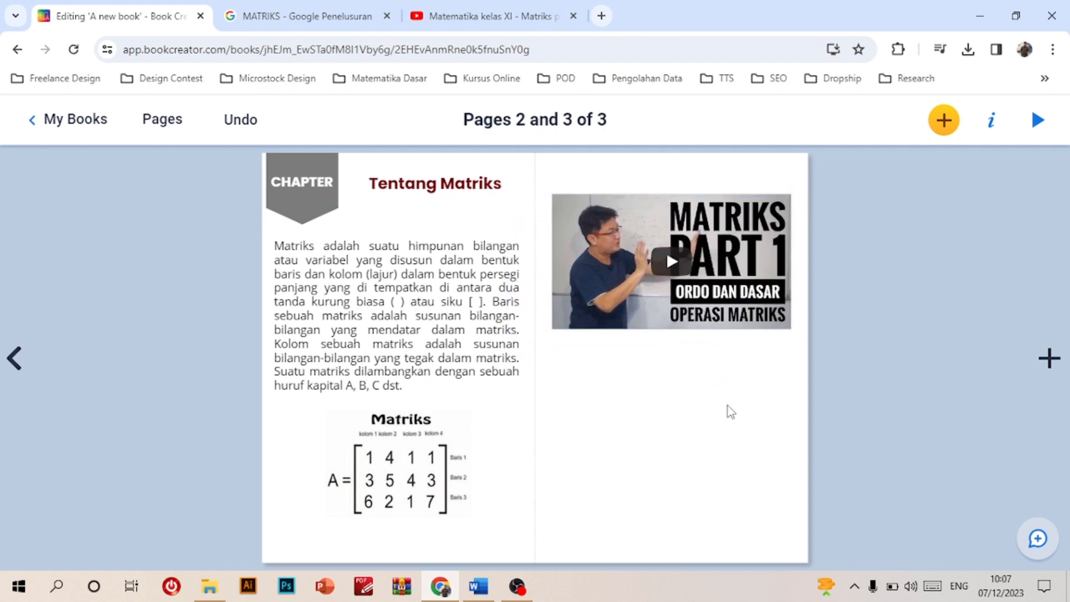
{"action": "left_click", "coordinate": [717, 327]}
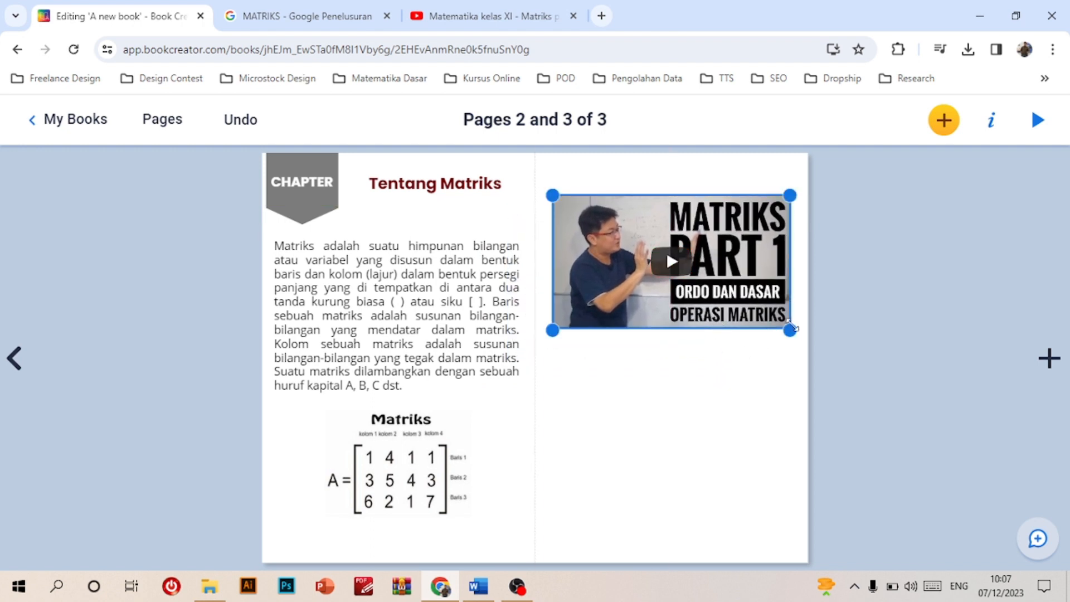
{"action": "left_click_drag", "start_coordinate": [791, 329], "coordinate": [783, 321]}
{"action": "left_click", "coordinate": [721, 387]}
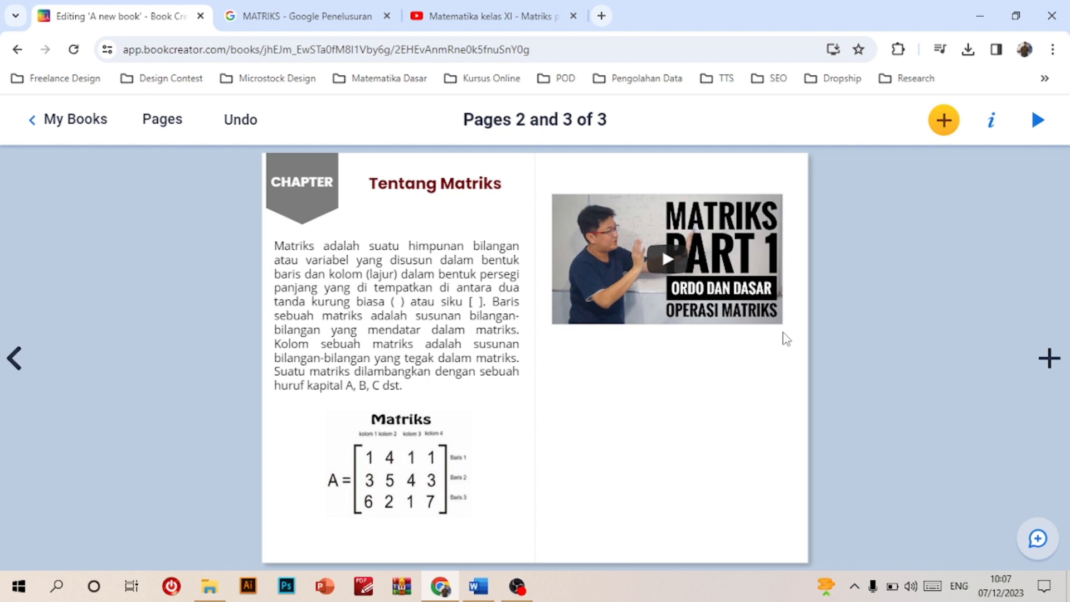
- Add a text box reading "Kerjakan Kuis Berikut" to the spread
{"action": "left_click", "coordinate": [954, 118]}
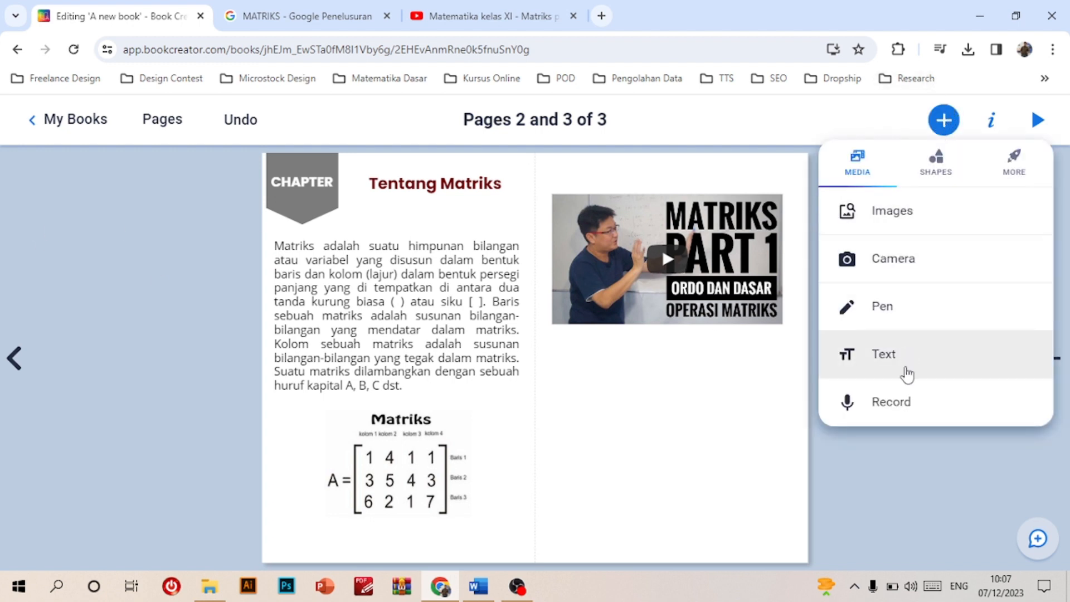
{"action": "left_click", "coordinate": [907, 375]}
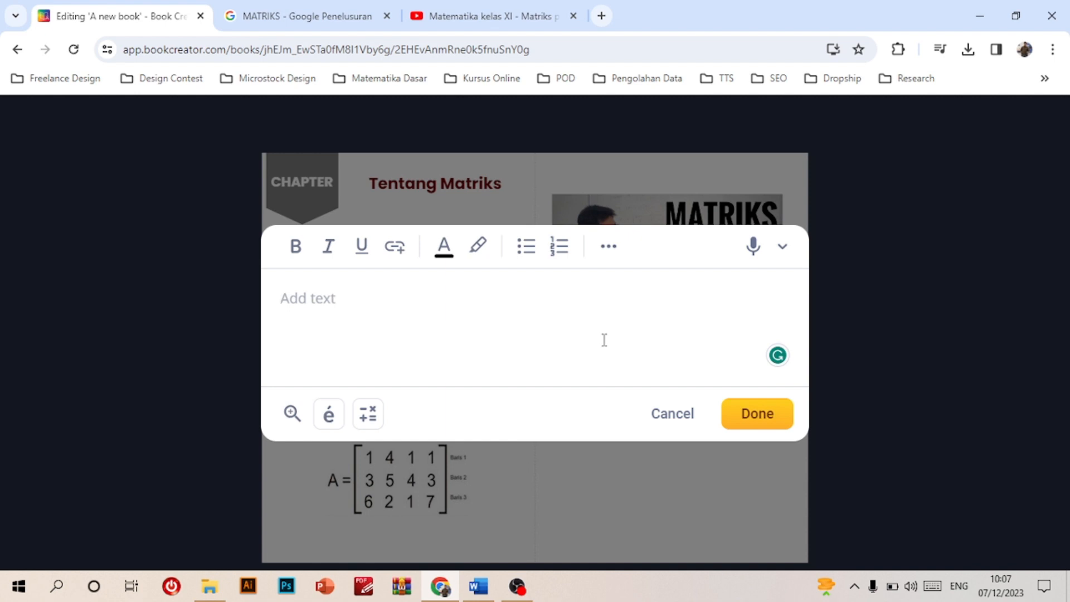
{"action": "type", "text": "Kerjakan K"}
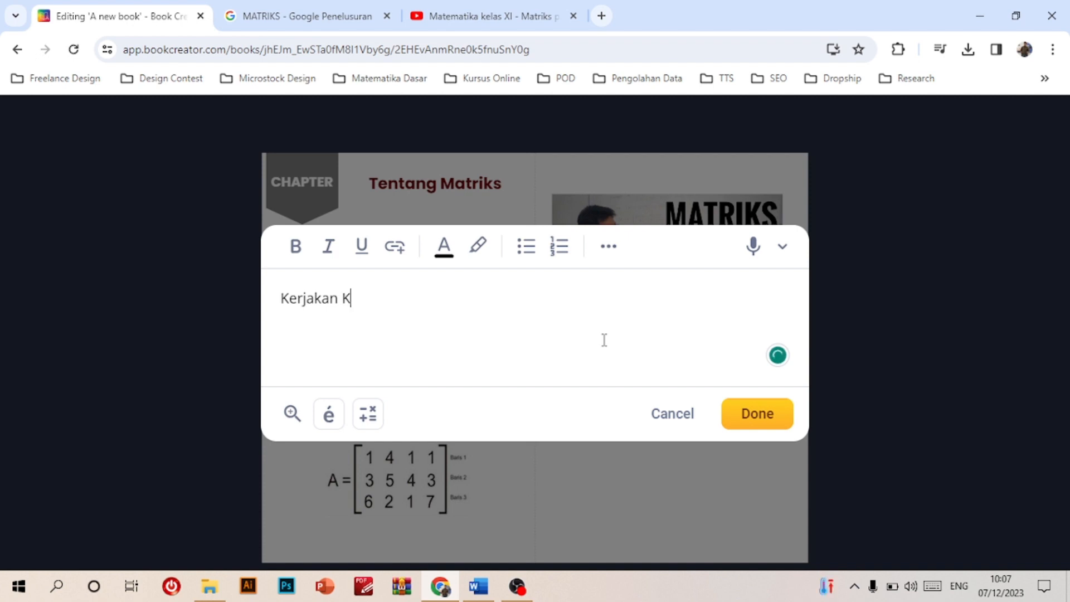
{"action": "type", "text": "uis Berikut"}
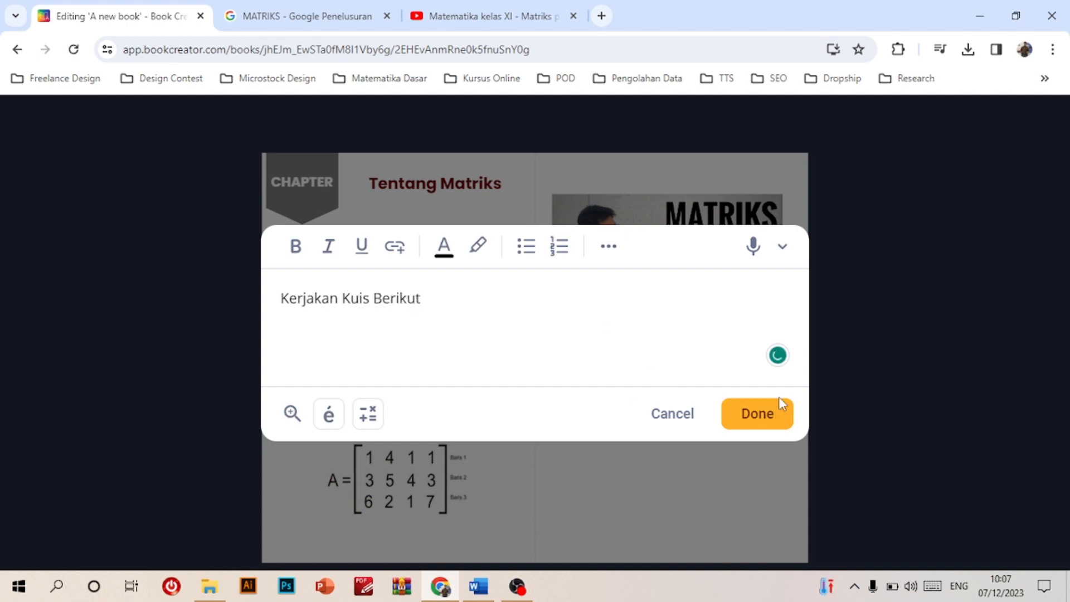
{"action": "left_click", "coordinate": [780, 413]}
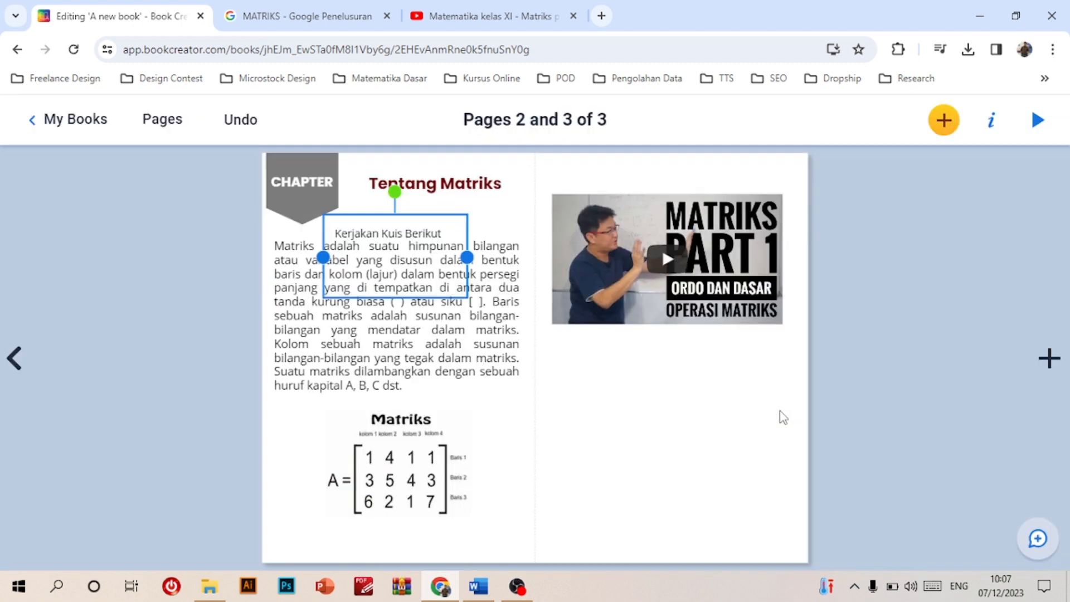
- Move the "Kerjakan Kuis Berikut" text box directly below the video on page 3 and deselect it
{"action": "left_click_drag", "start_coordinate": [420, 273], "coordinate": [642, 388]}
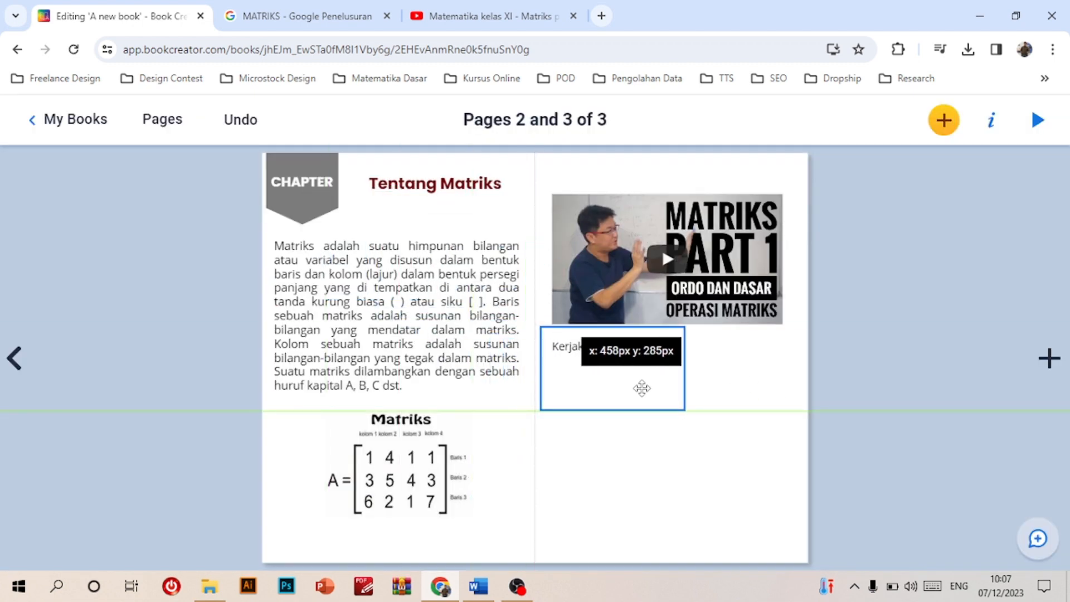
{"action": "left_click", "coordinate": [640, 479]}
{"action": "left_click", "coordinate": [624, 370]}
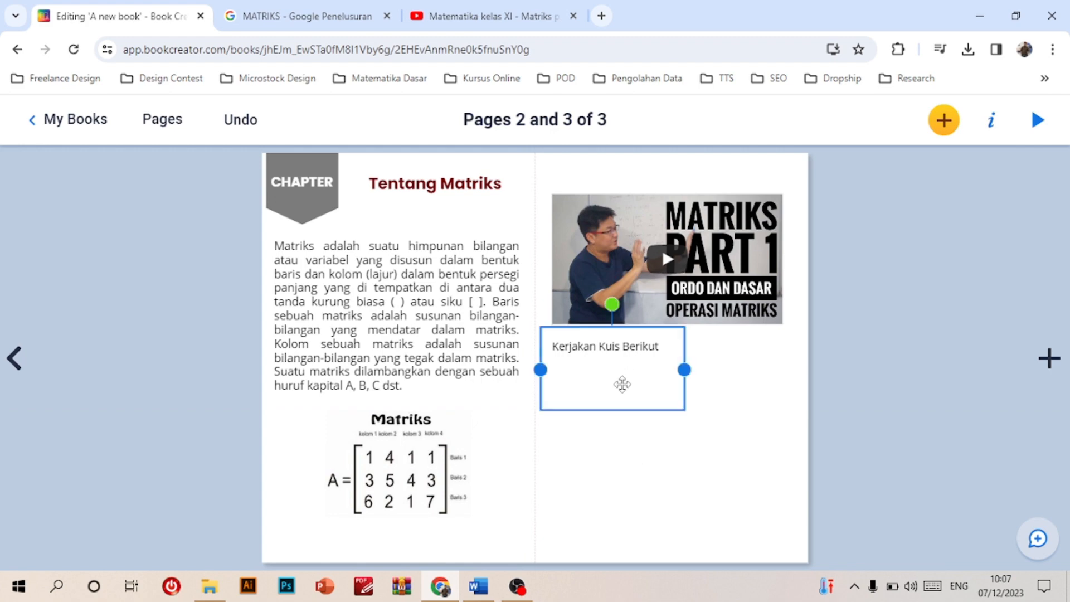
{"action": "left_click", "coordinate": [628, 456]}
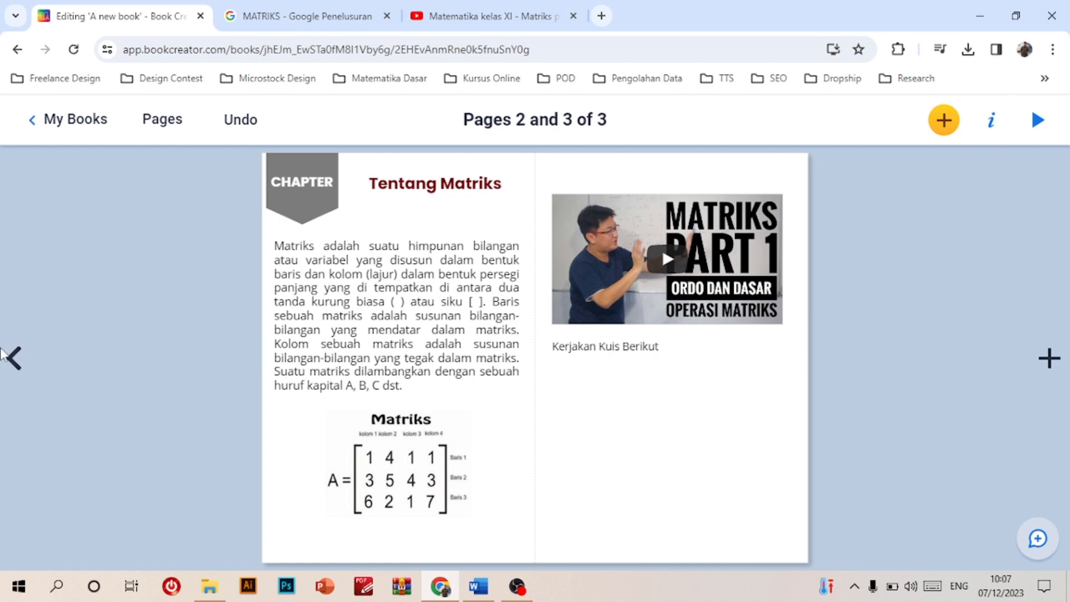
- Search the web for "google form" in a new browser tab and open the Google Forms home page
{"action": "left_click", "coordinate": [944, 119]}
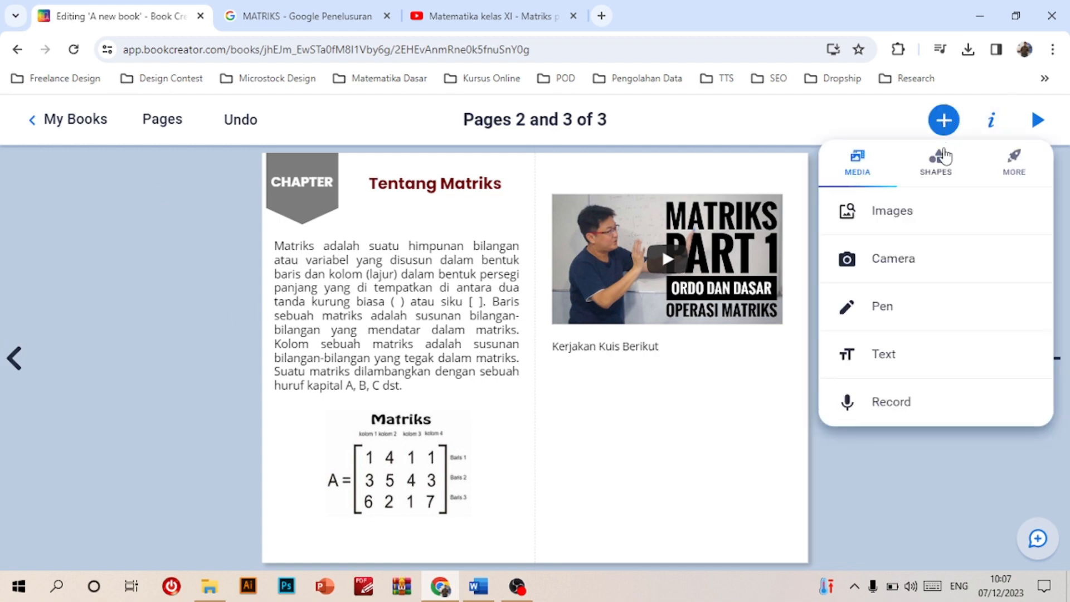
{"action": "left_click", "coordinate": [1014, 181]}
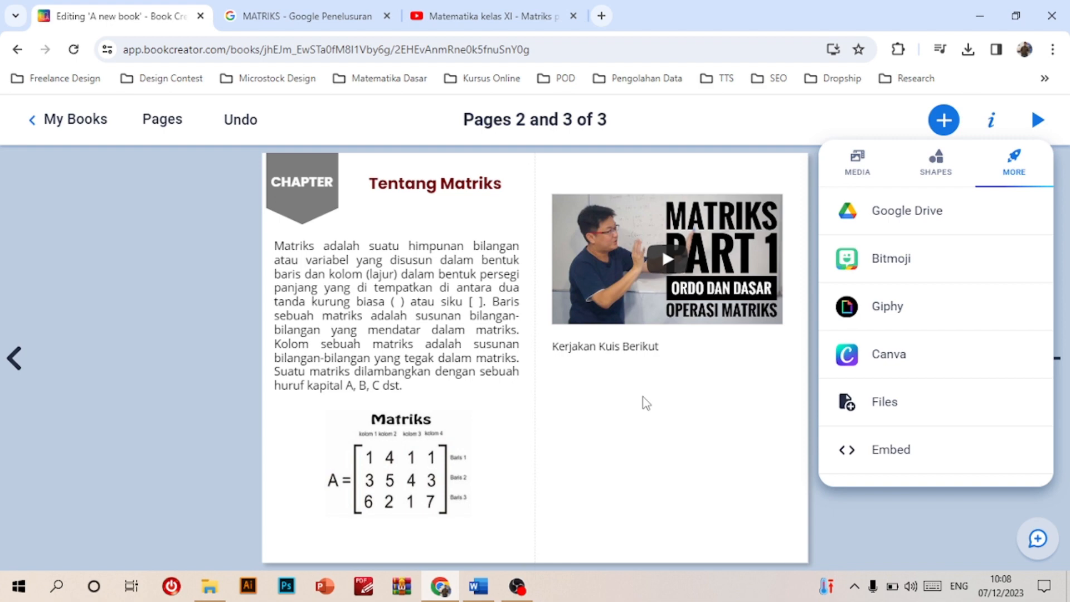
{"action": "left_click", "coordinate": [602, 16]}
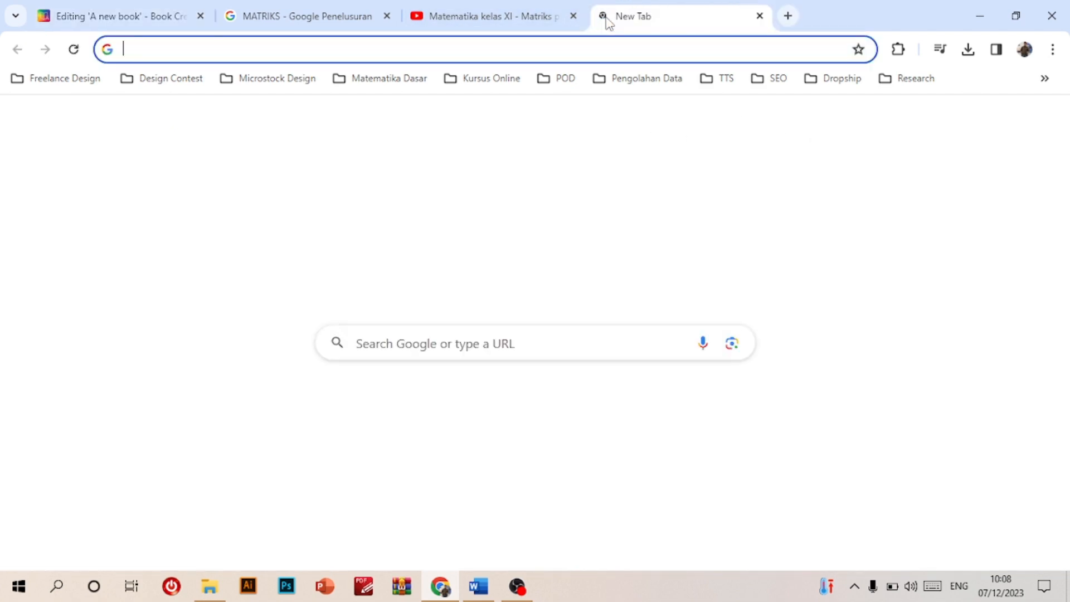
{"action": "type", "text": "goo"}
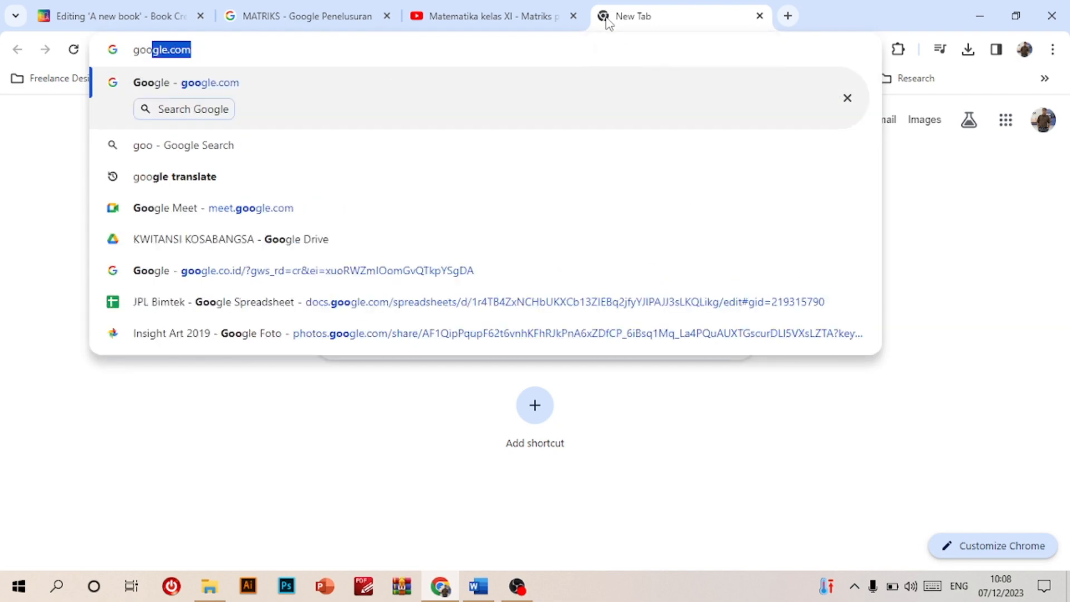
{"action": "type", "text": "gle form,"}
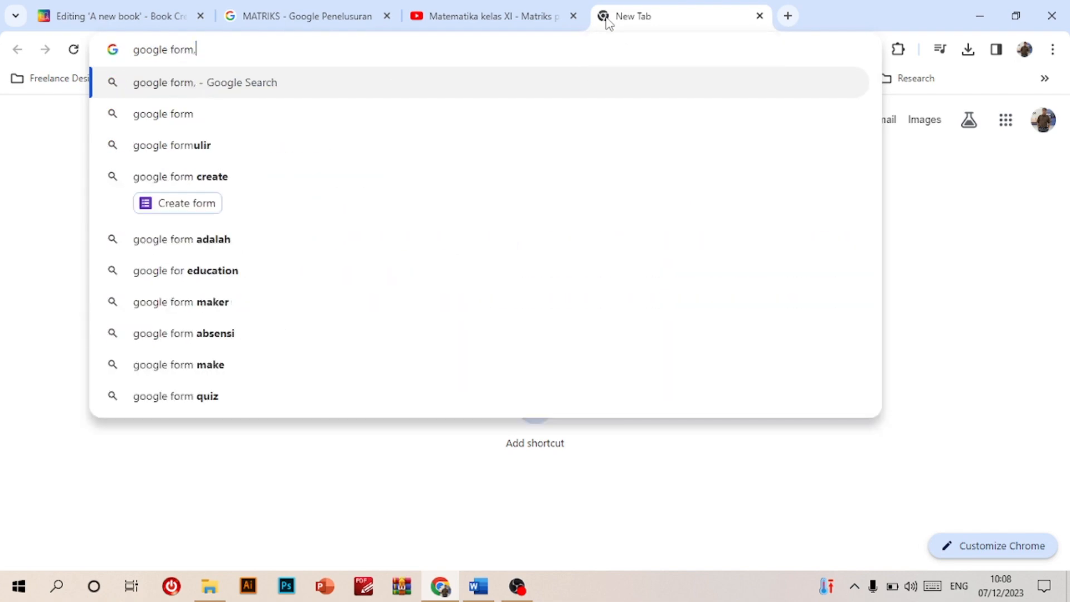
{"action": "key", "text": "BackSpace"}
{"action": "key", "text": "Return"}
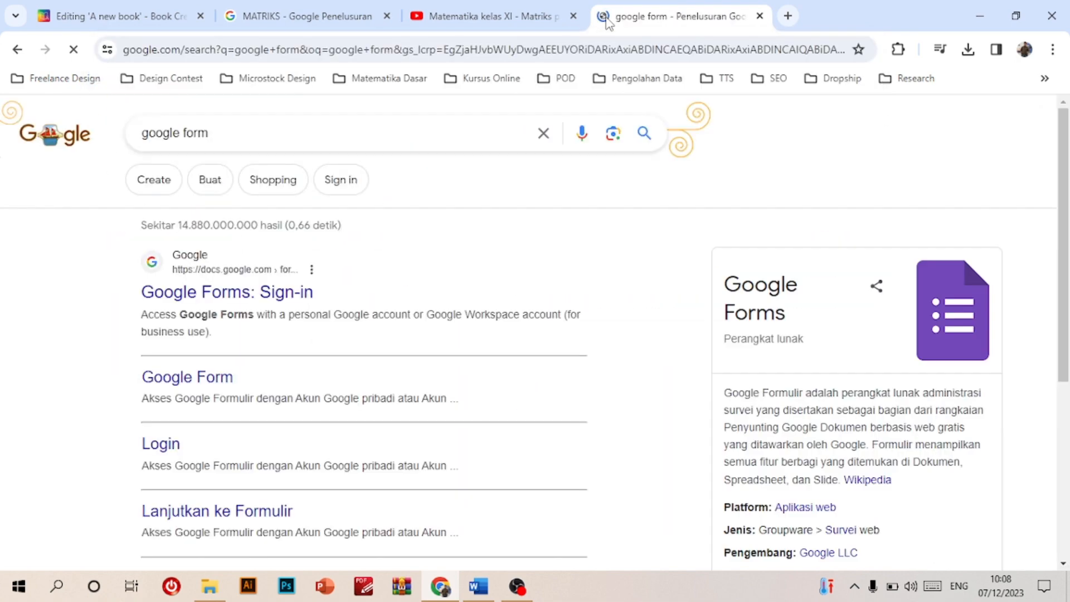
{"action": "left_click", "coordinate": [245, 305]}
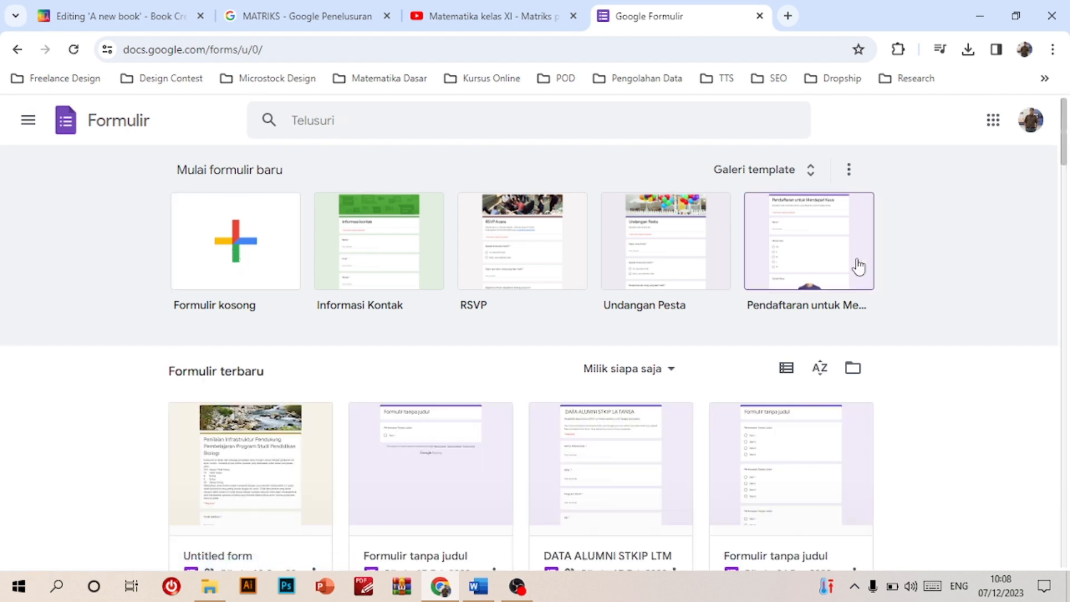
- Open the existing "UAS Integral" form from the recent forms and look through its question and answer options
{"action": "scroll", "coordinate": [858, 267], "scroll_direction": "down", "scroll_amount": 3}
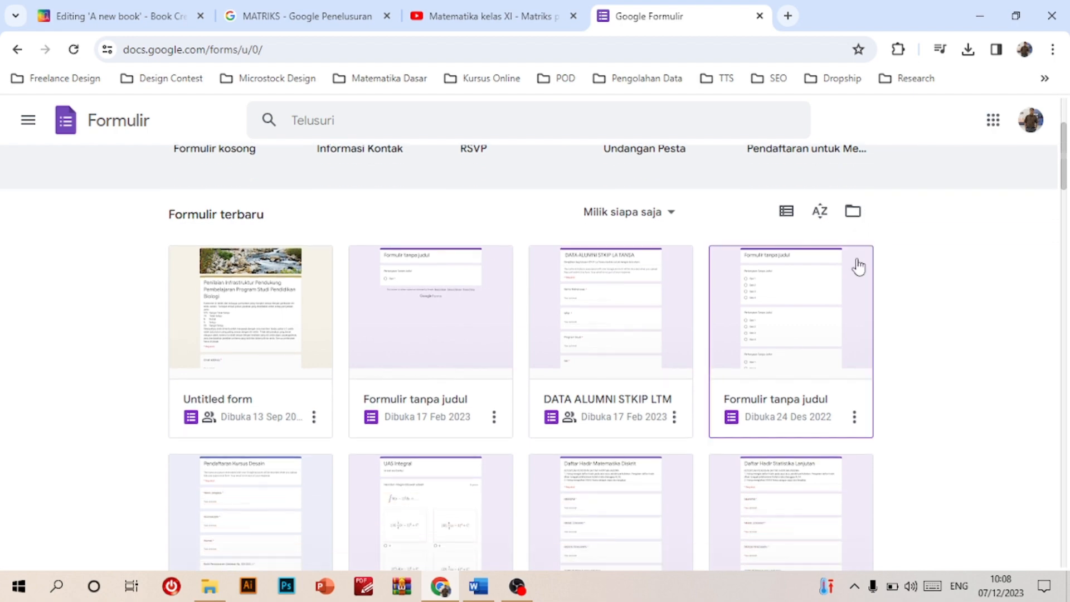
{"action": "scroll", "coordinate": [859, 266], "scroll_direction": "down", "scroll_amount": 3}
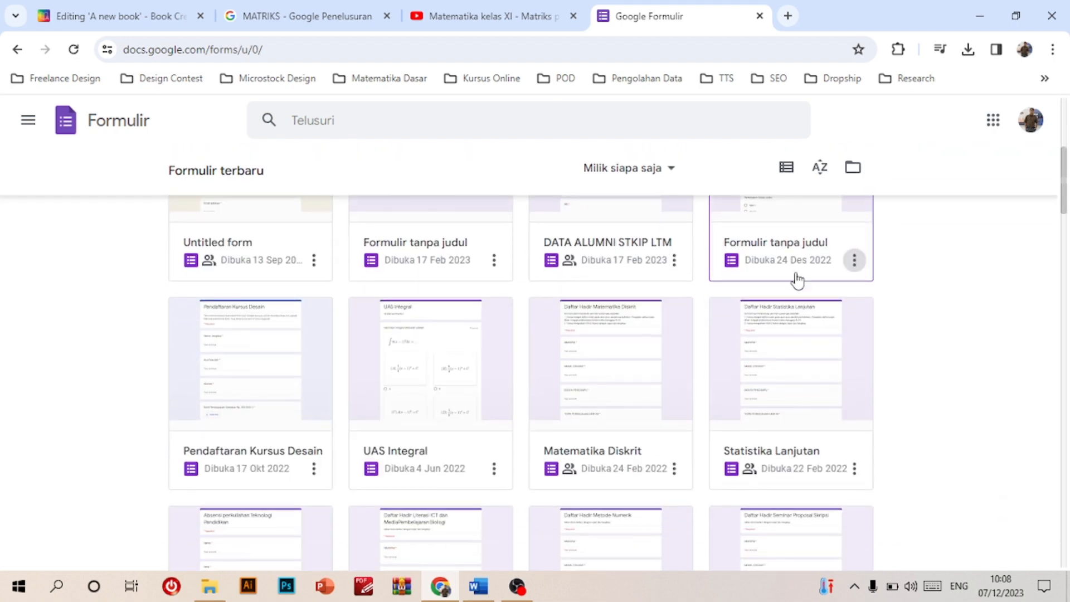
{"action": "right_click", "coordinate": [473, 384]}
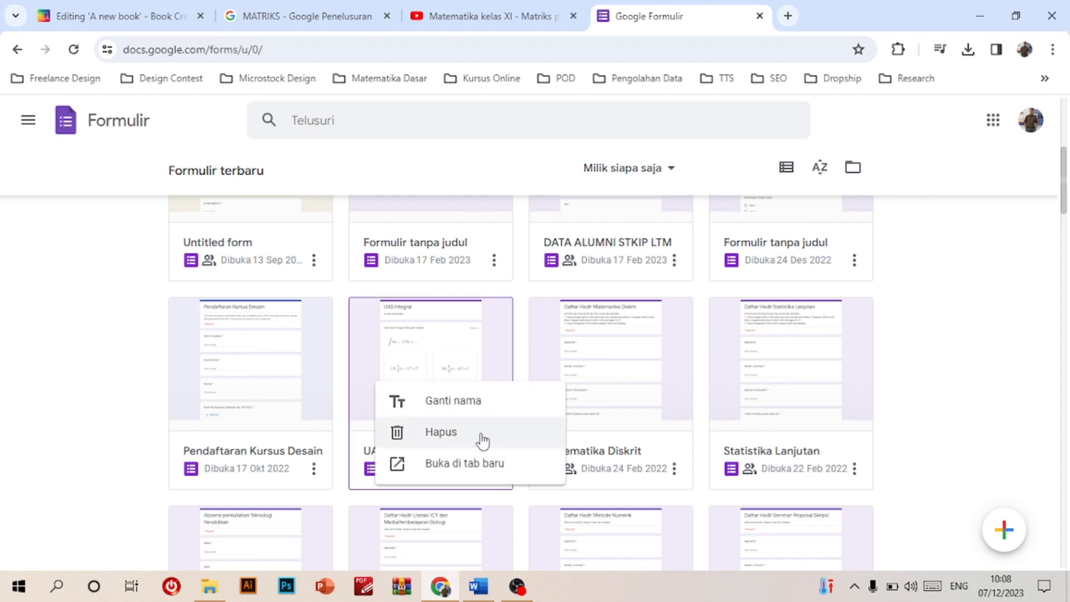
{"action": "left_click", "coordinate": [447, 356]}
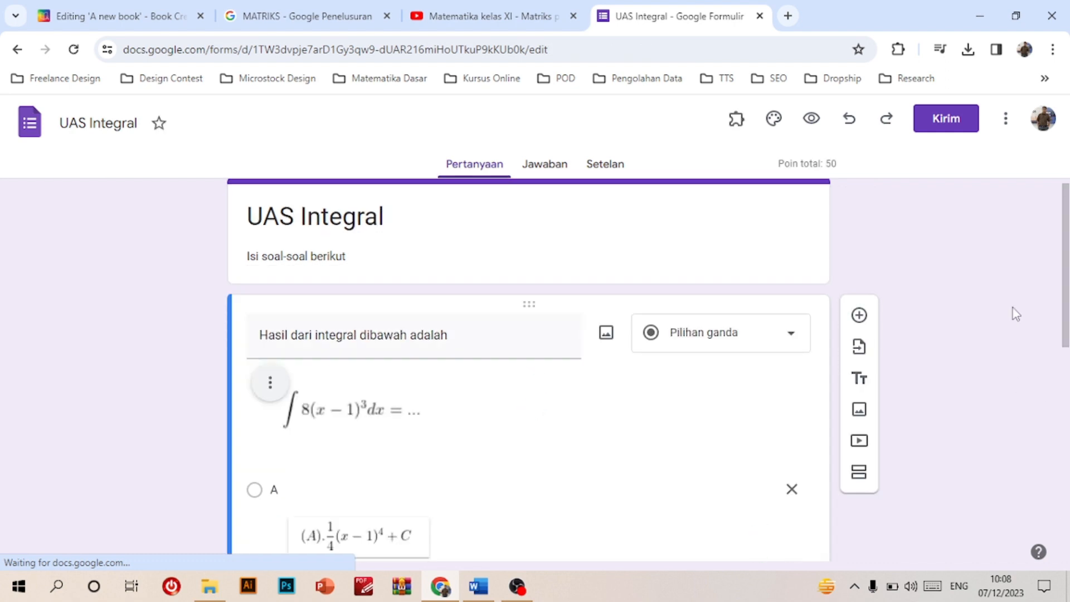
{"action": "scroll", "coordinate": [1012, 309], "scroll_direction": "down", "scroll_amount": 8}
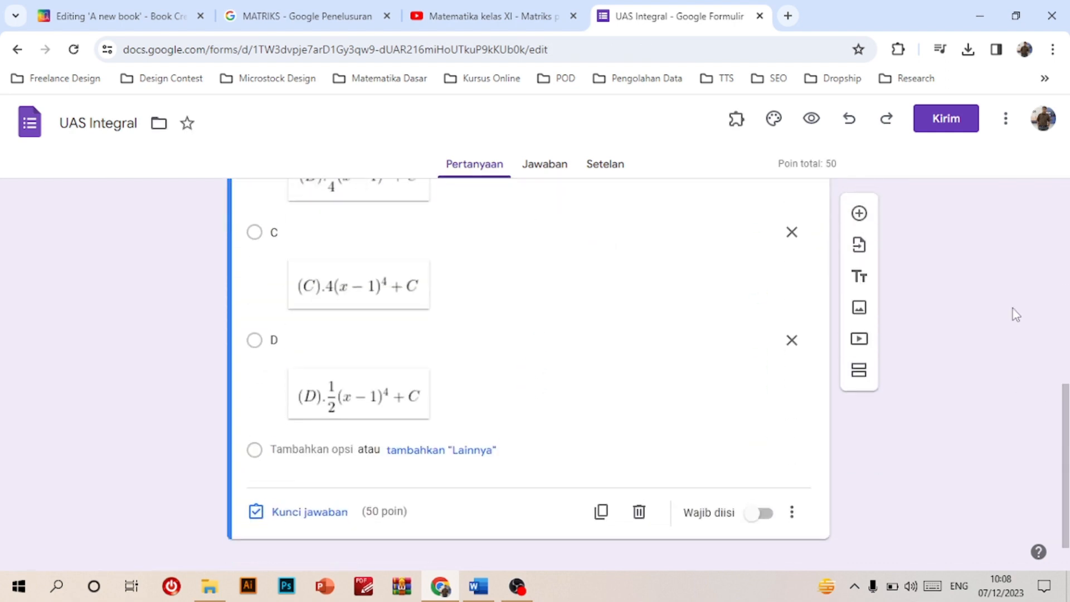
{"action": "scroll", "coordinate": [1012, 309], "scroll_direction": "up", "scroll_amount": 10}
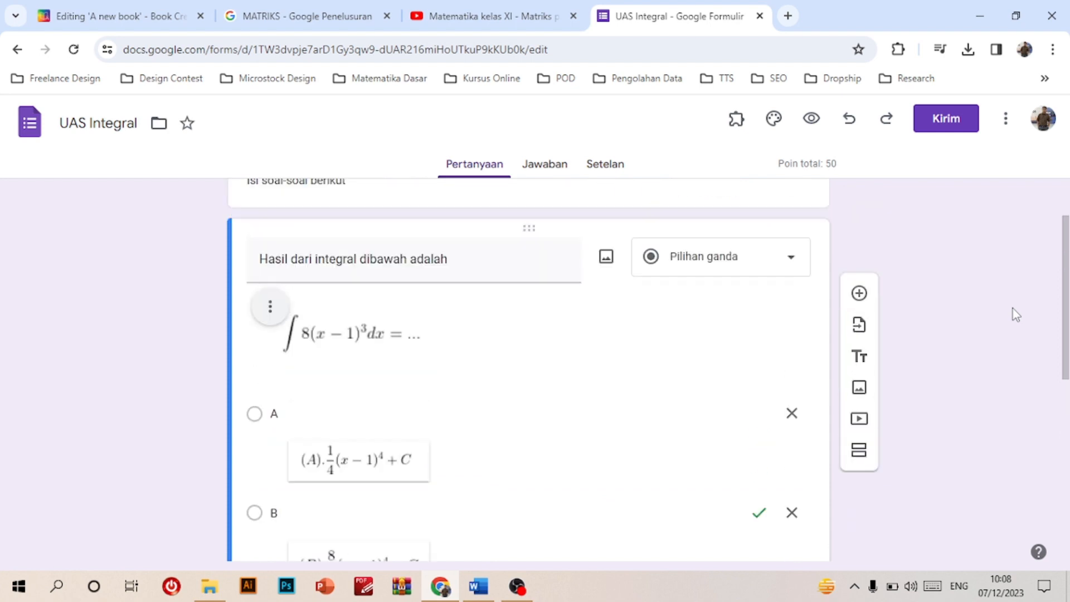
- Copy the HTML embed code of the UAS Integral form from its sending options
{"action": "left_click", "coordinate": [950, 123]}
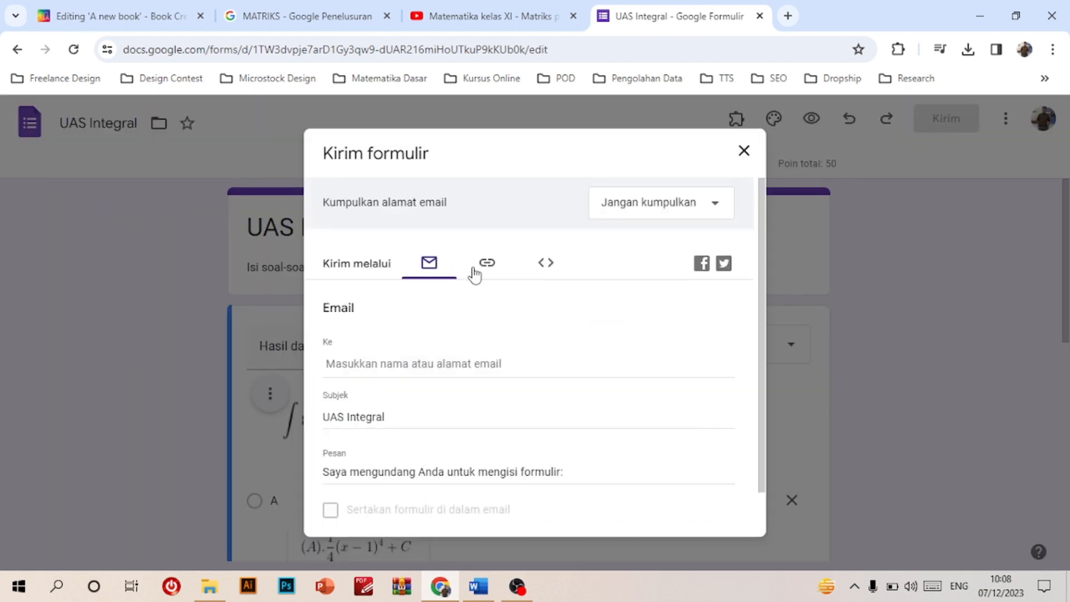
{"action": "left_click", "coordinate": [543, 263]}
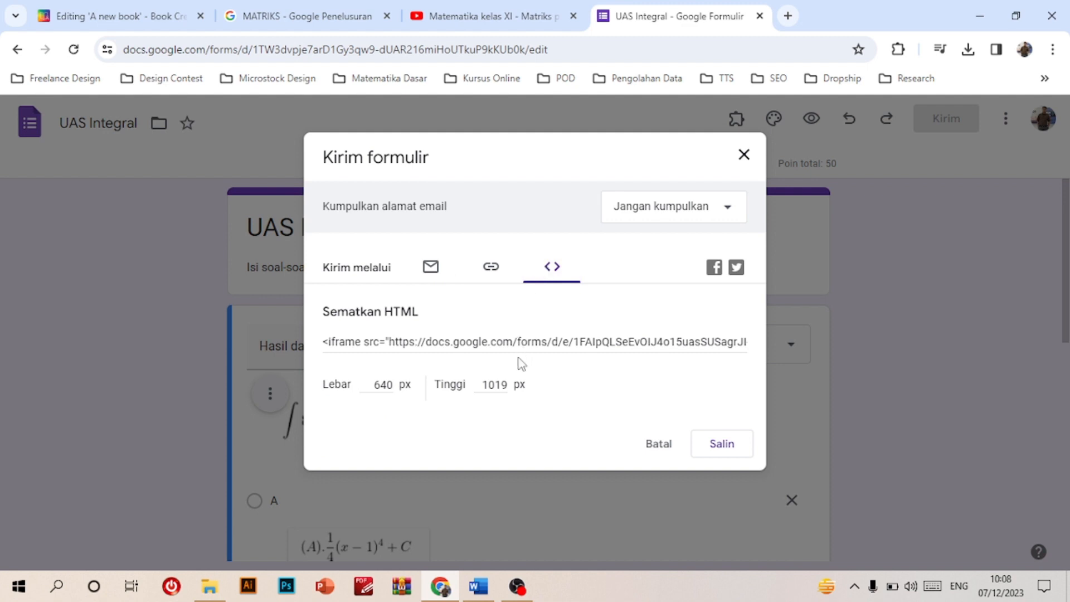
{"action": "left_click", "coordinate": [722, 445]}
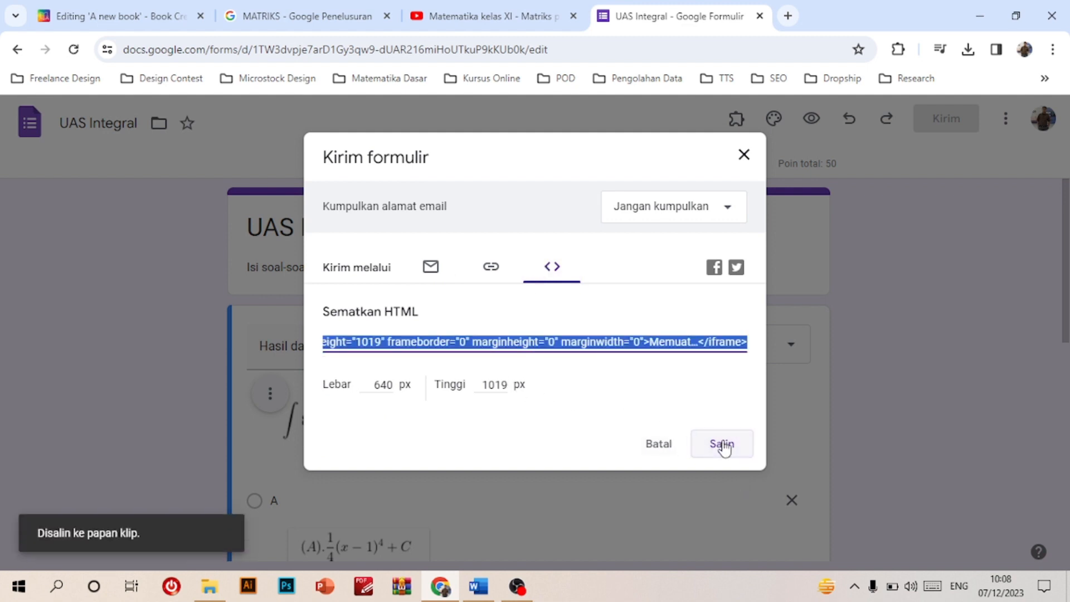
{"action": "left_click", "coordinate": [153, 8]}
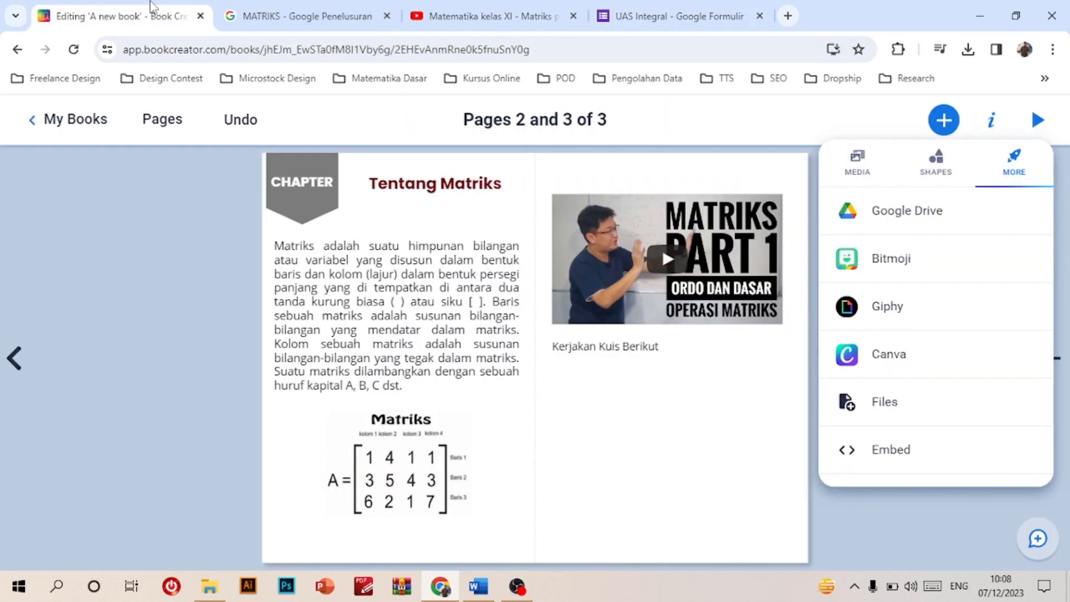
{"action": "left_click", "coordinate": [647, 11]}
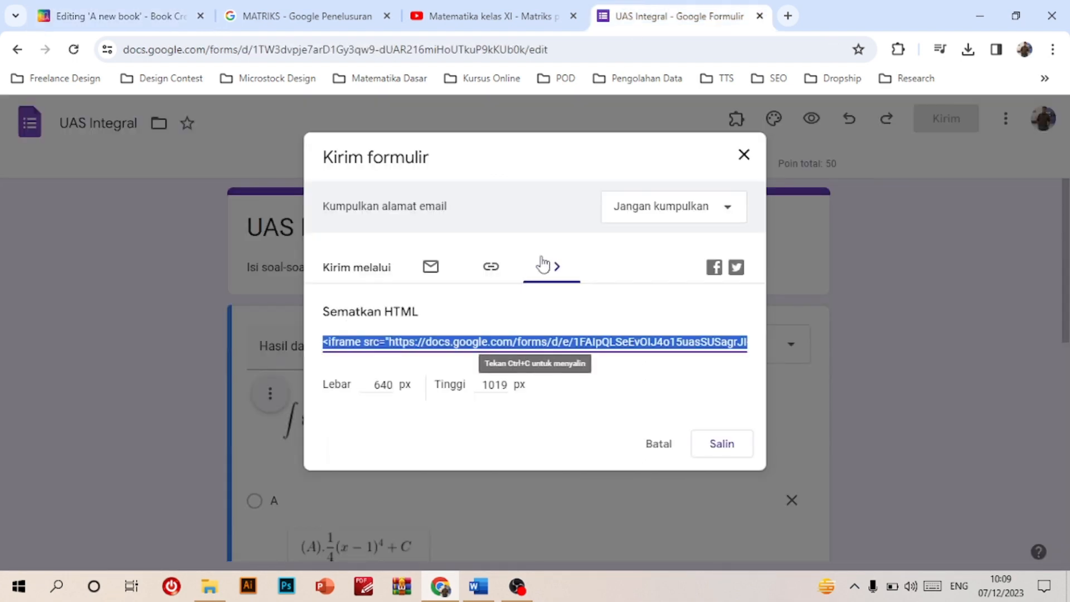
{"action": "key", "text": "ctrl+c"}
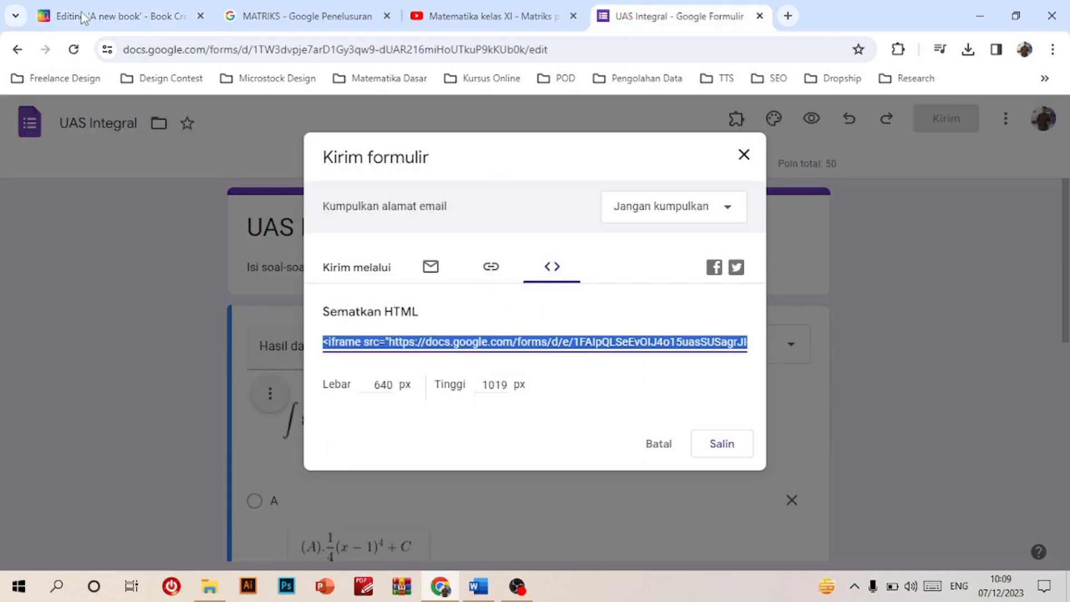
- Return to the Book Creator book and submit the copied Google Form iframe code as embedded content
{"action": "left_click", "coordinate": [83, 16]}
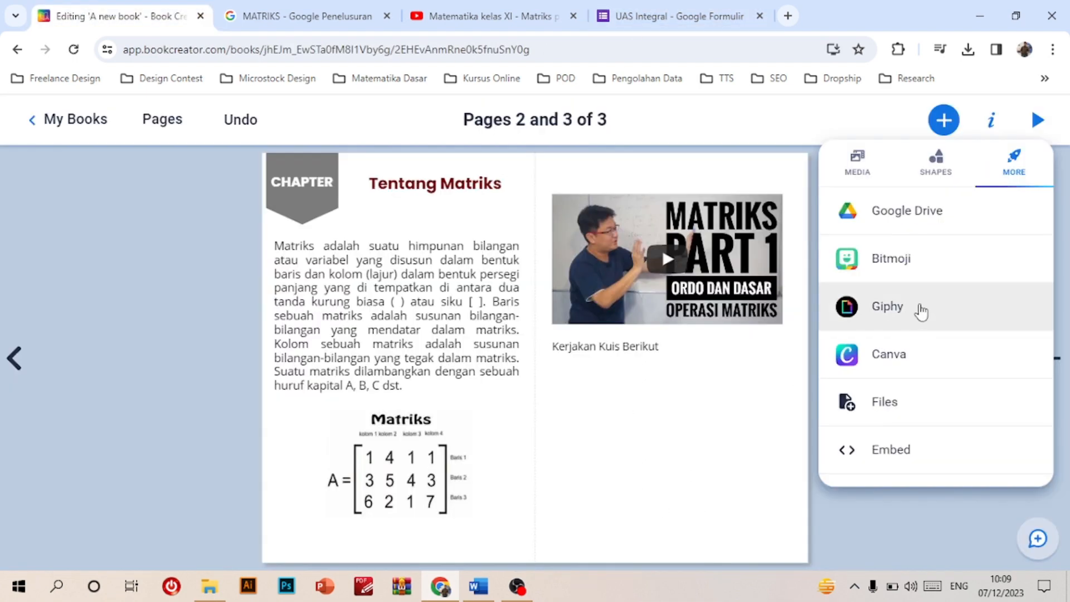
{"action": "left_click", "coordinate": [919, 470]}
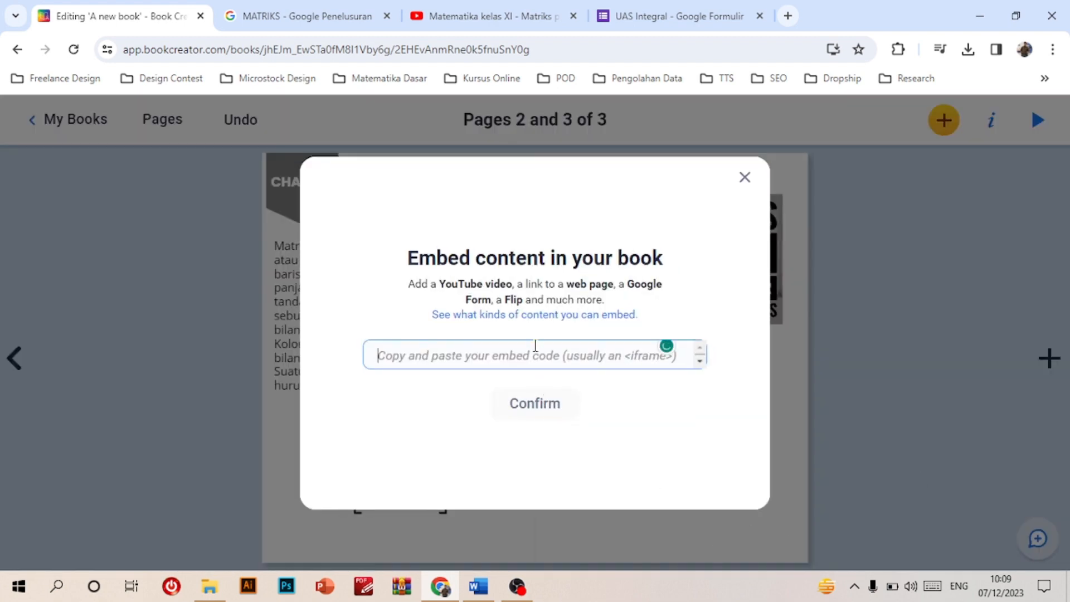
{"action": "key", "text": "ctrl+v"}
{"action": "left_click", "coordinate": [535, 440]}
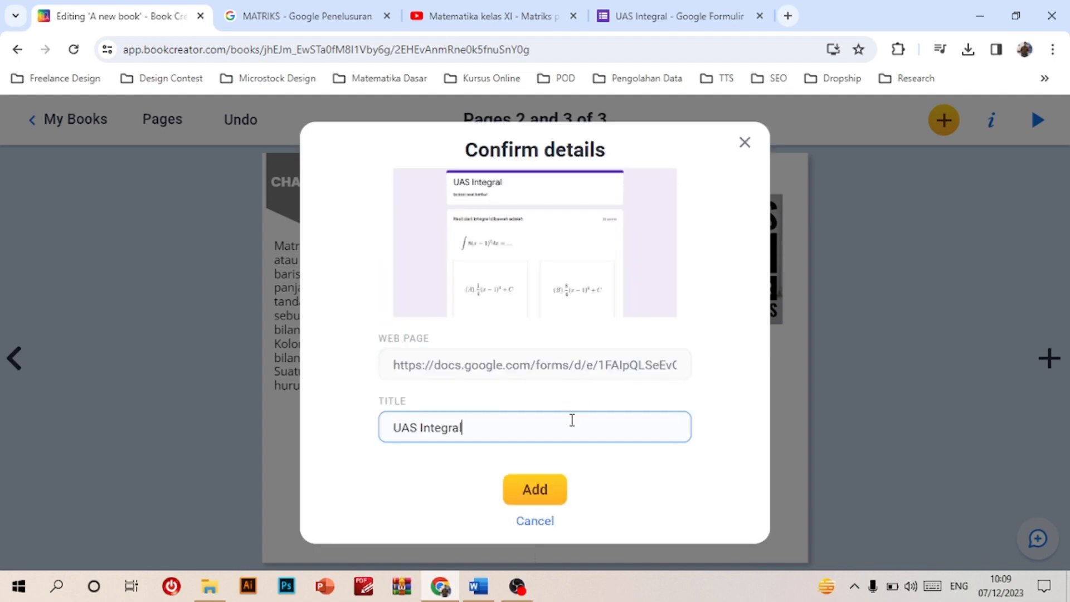
- Title the embedded form "UAS Matriks" and add it to the page
{"action": "double_click", "coordinate": [422, 420]}
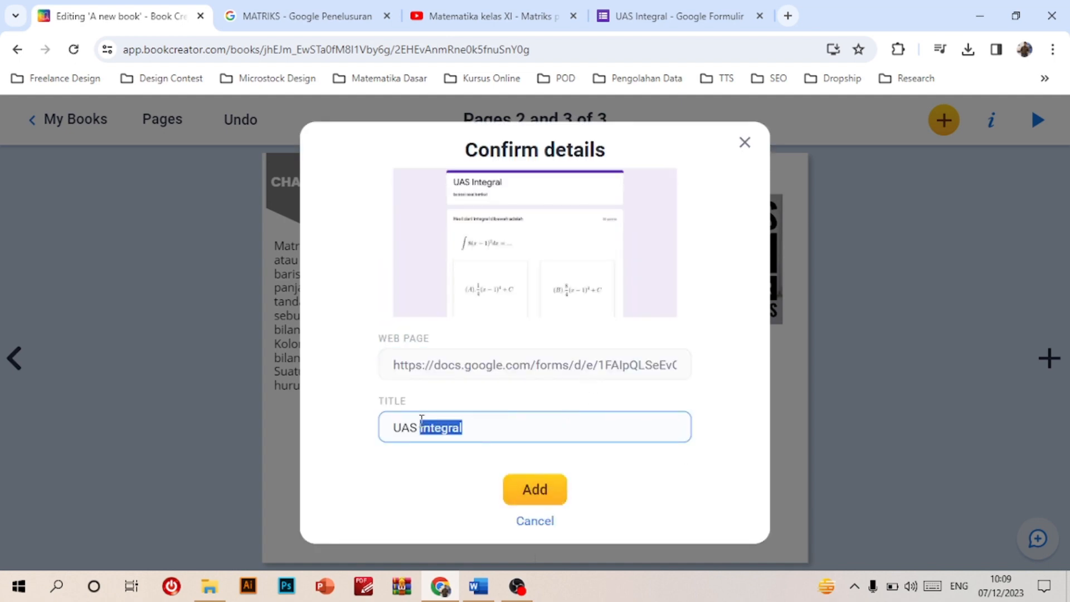
{"action": "type", "text": "Matriks"}
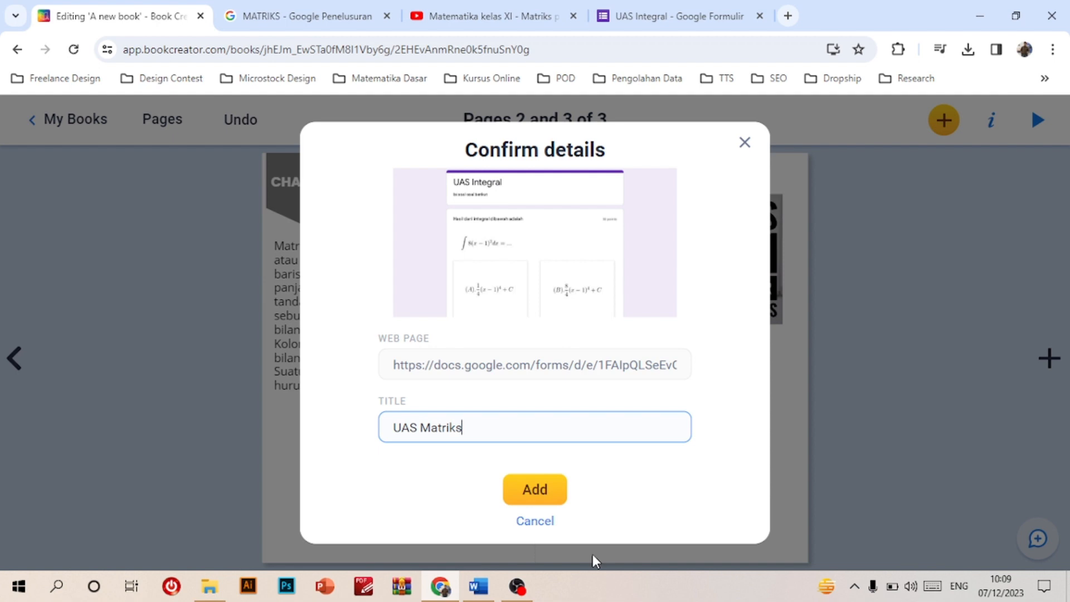
{"action": "left_click", "coordinate": [526, 493]}
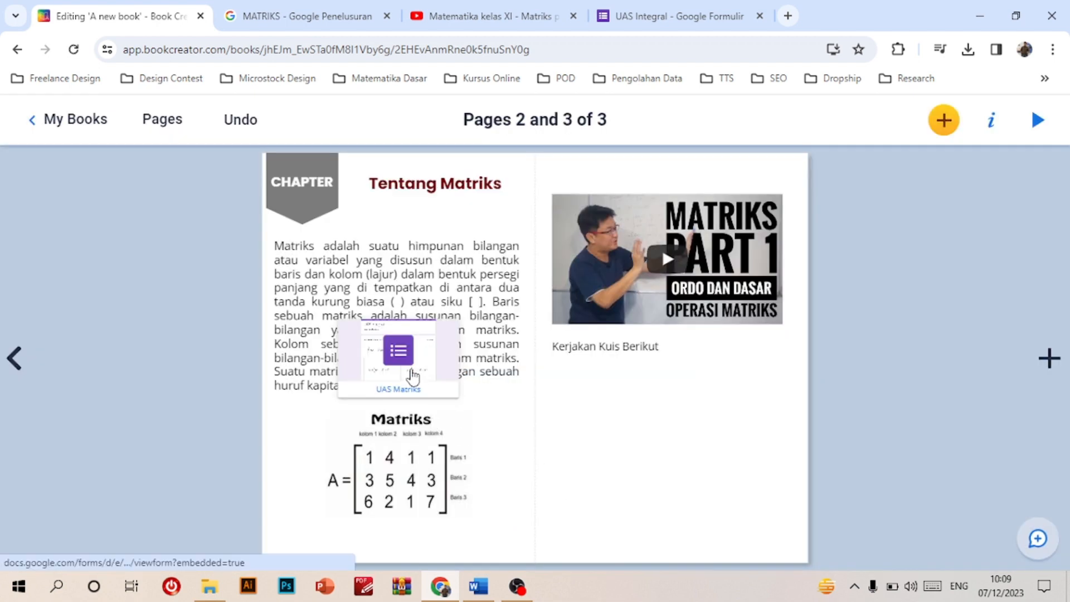
- Place the UAS Matriks form beneath "Kerjakan Kuis Berikut" on page 3 and resize it to match the video's width
{"action": "left_click_drag", "start_coordinate": [411, 373], "coordinate": [763, 532]}
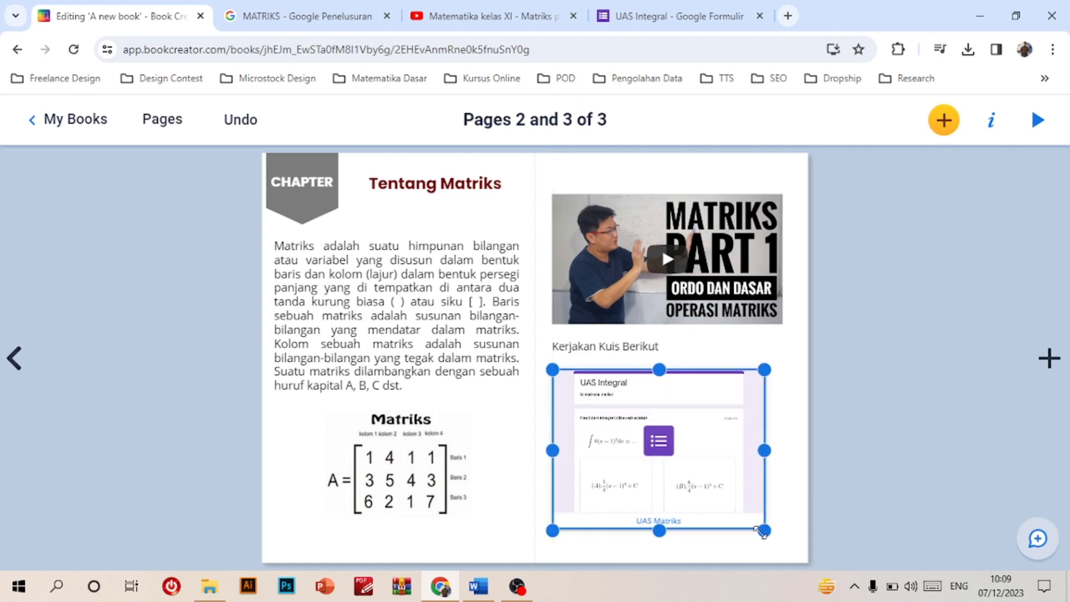
{"action": "left_click", "coordinate": [796, 491]}
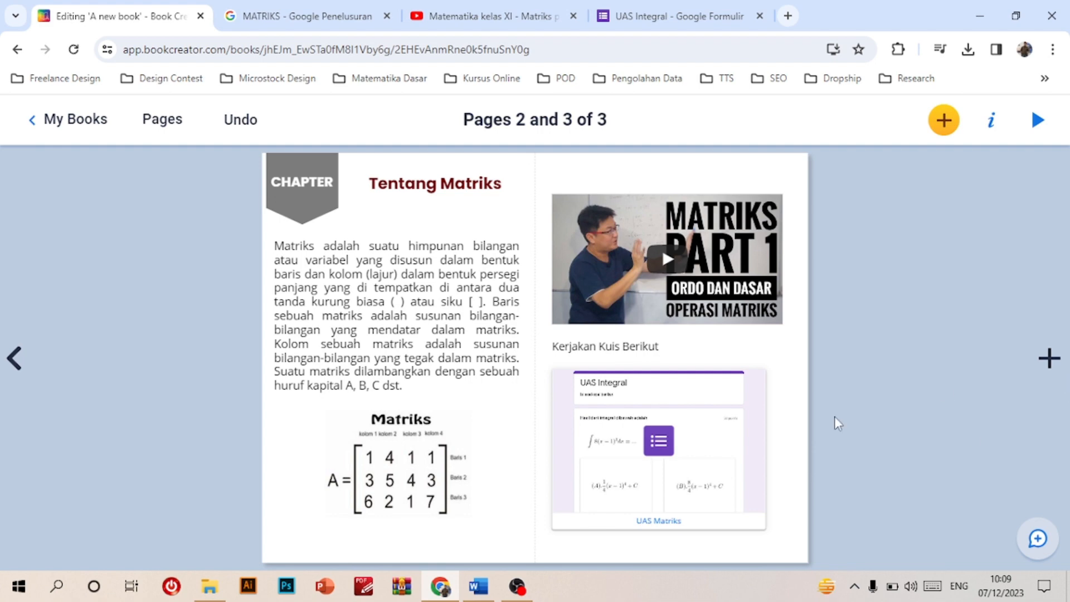
{"action": "left_click", "coordinate": [676, 509]}
{"action": "left_click_drag", "start_coordinate": [764, 530], "coordinate": [752, 518]}
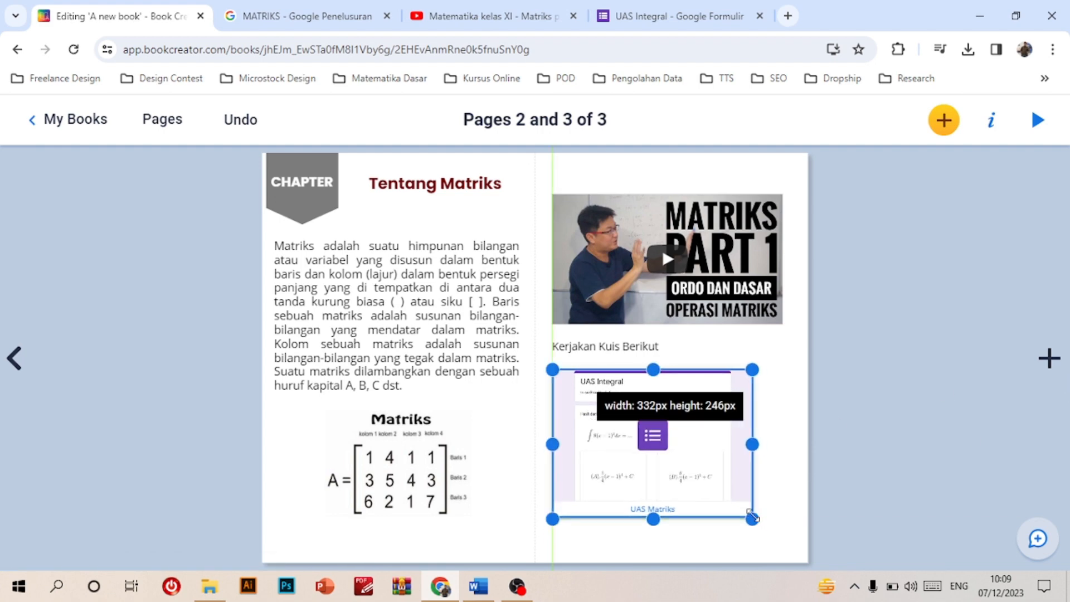
{"action": "left_click_drag", "start_coordinate": [752, 445], "coordinate": [783, 445]}
{"action": "left_click", "coordinate": [809, 444]}
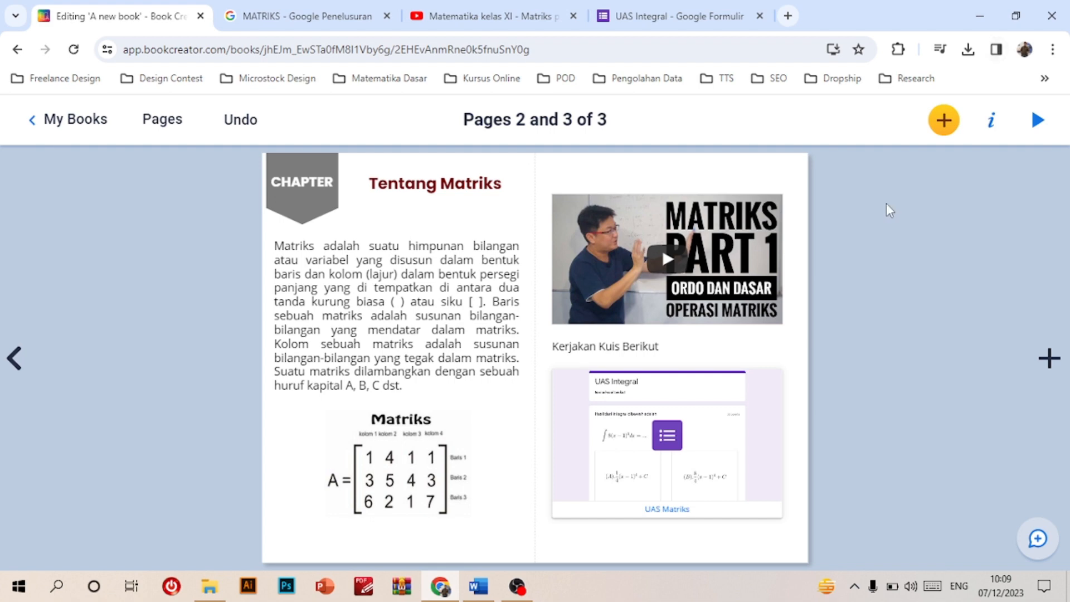
- Record a sound clip of about 8 seconds for page 2 and place its reduced icon at the matrix image's lower-left corner
{"action": "left_click", "coordinate": [942, 120]}
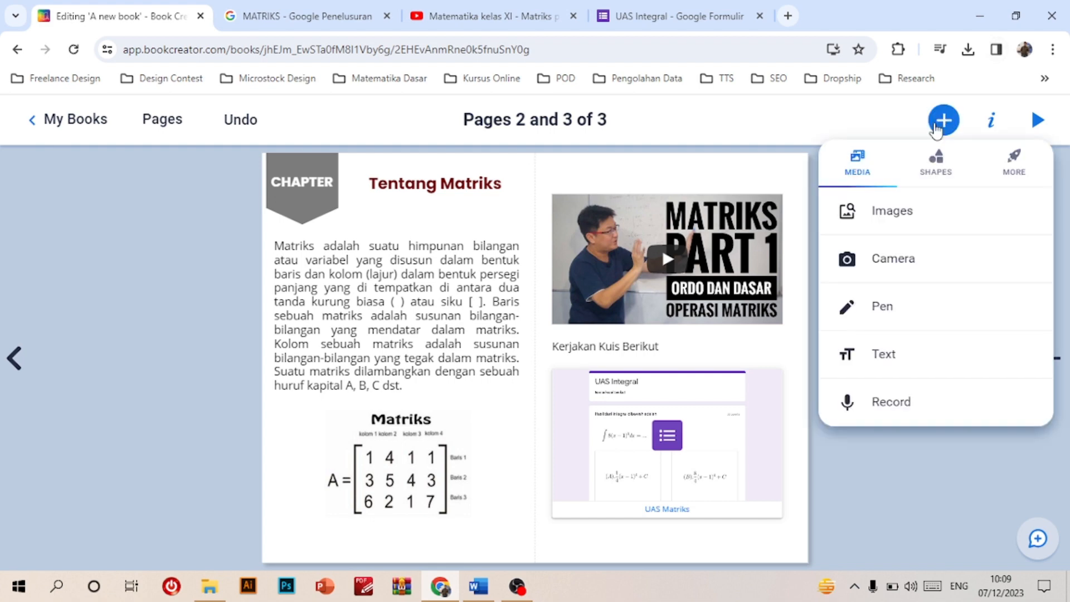
{"action": "left_click", "coordinate": [951, 413]}
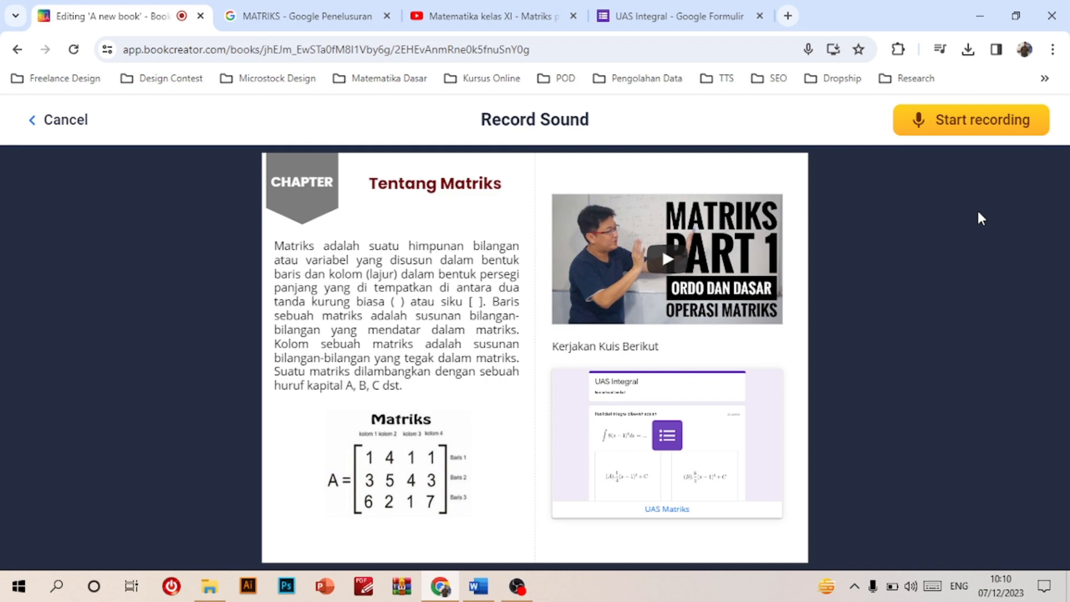
{"action": "left_click", "coordinate": [996, 127]}
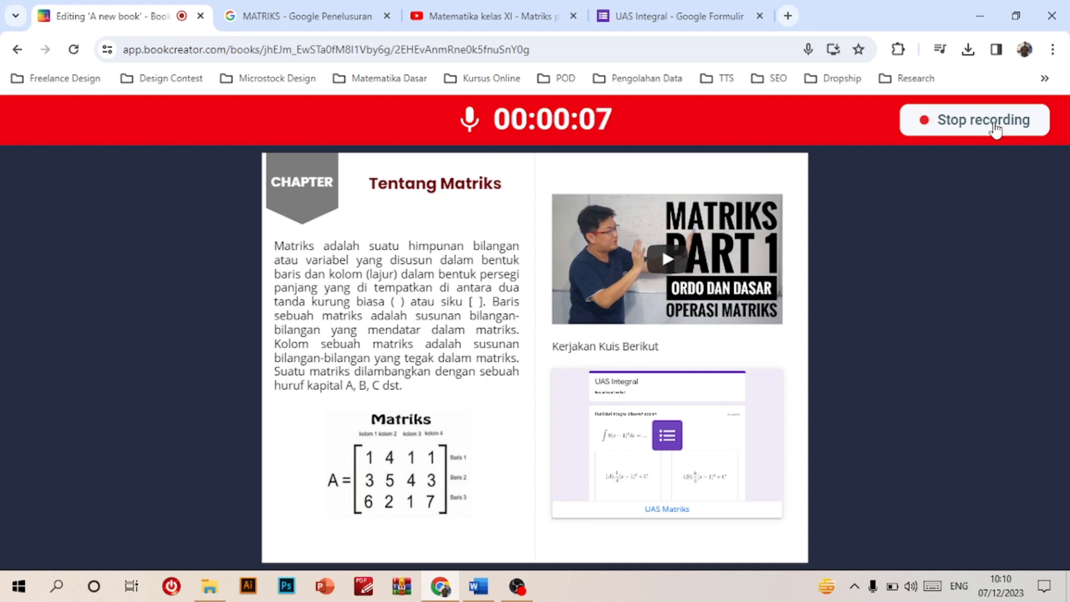
{"action": "left_click", "coordinate": [994, 124]}
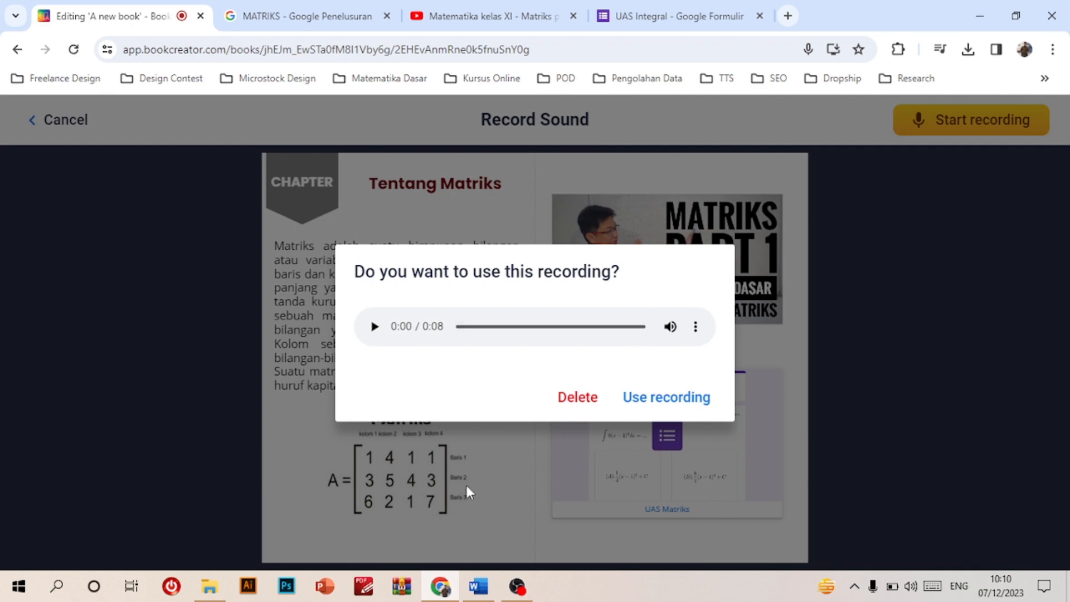
{"action": "left_click", "coordinate": [668, 407]}
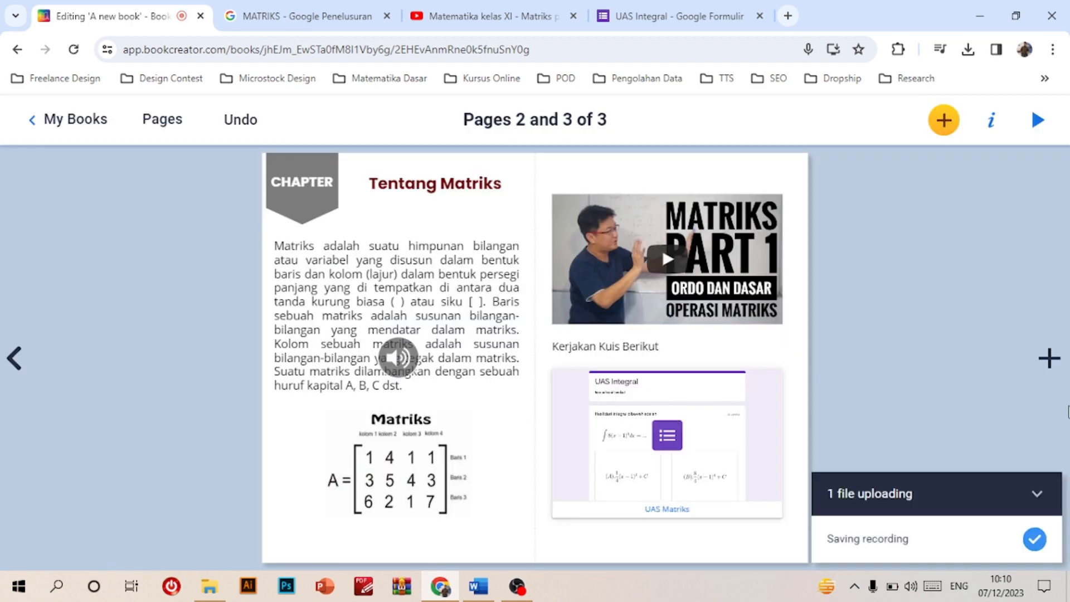
{"action": "left_click_drag", "start_coordinate": [397, 356], "coordinate": [313, 535]}
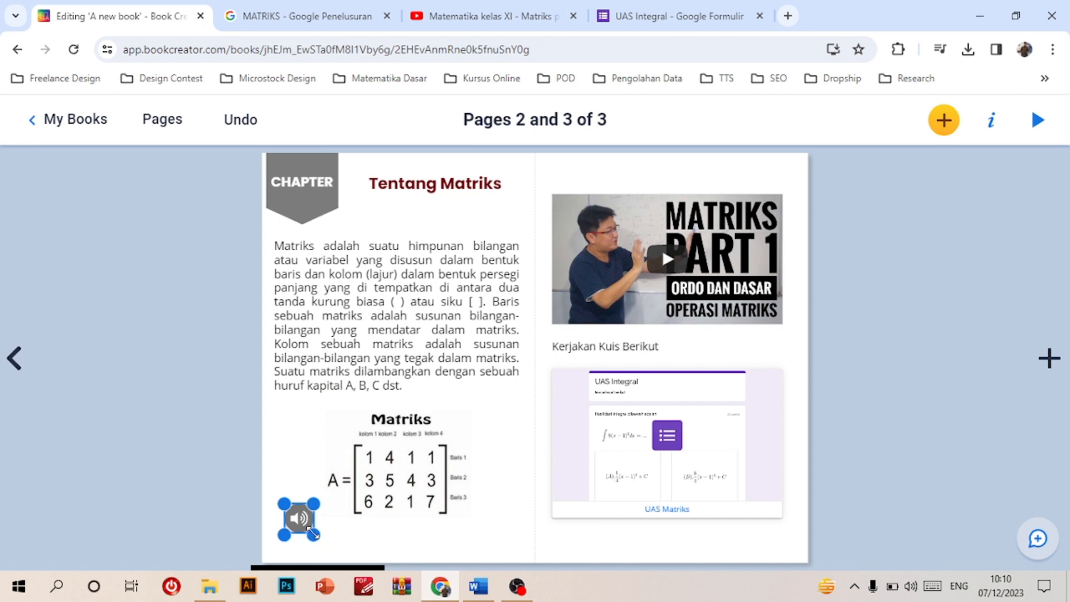
{"action": "left_click", "coordinate": [351, 534]}
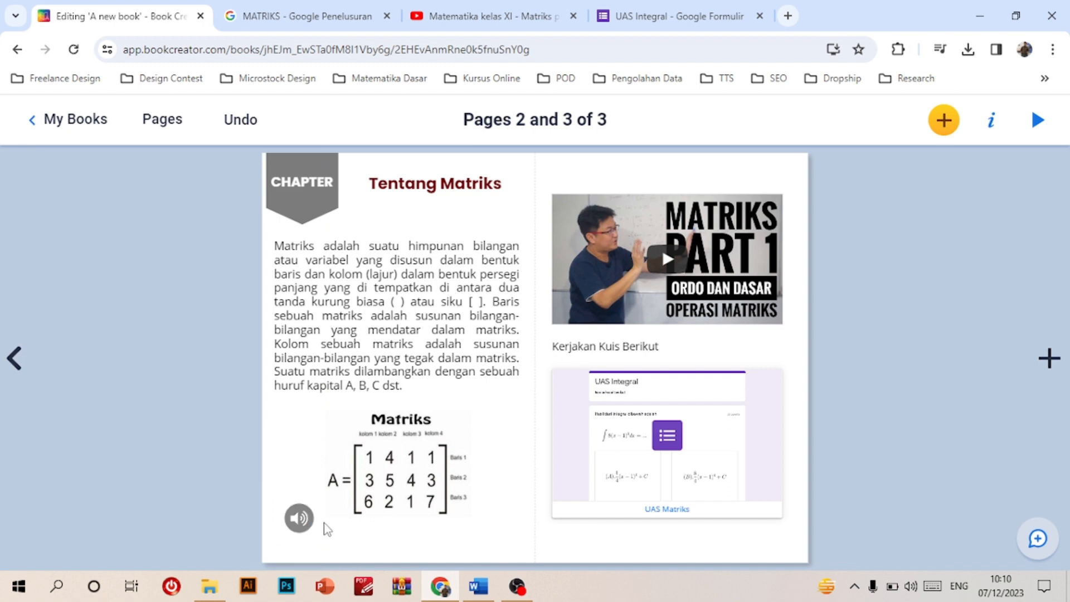
- Preview the book in reading mode, play the sound recording, and return to editing
{"action": "left_click", "coordinate": [305, 519]}
{"action": "left_click", "coordinate": [1038, 117]}
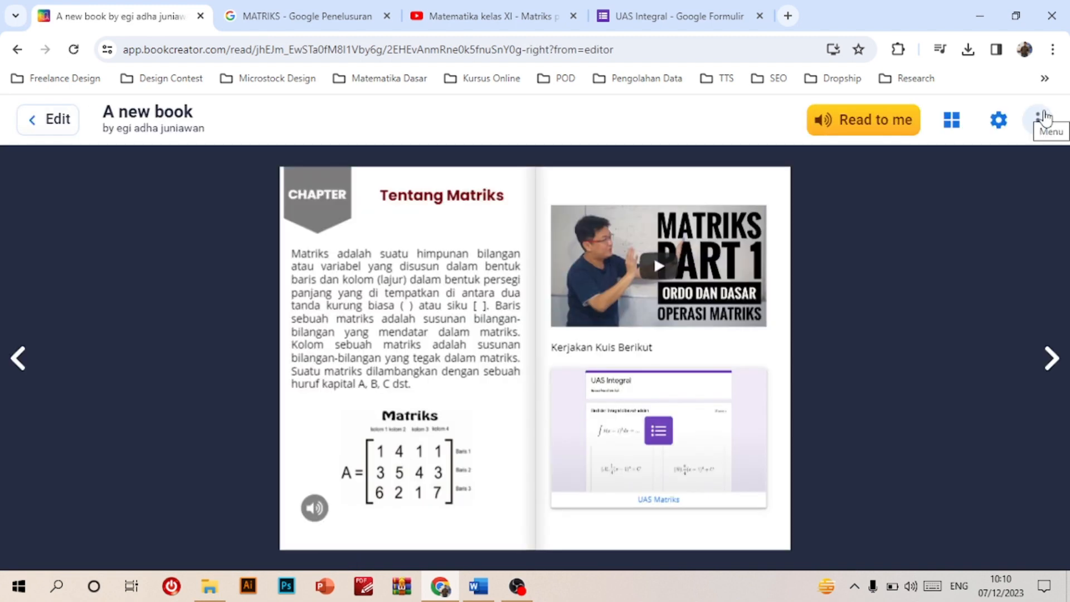
{"action": "left_click", "coordinate": [314, 508]}
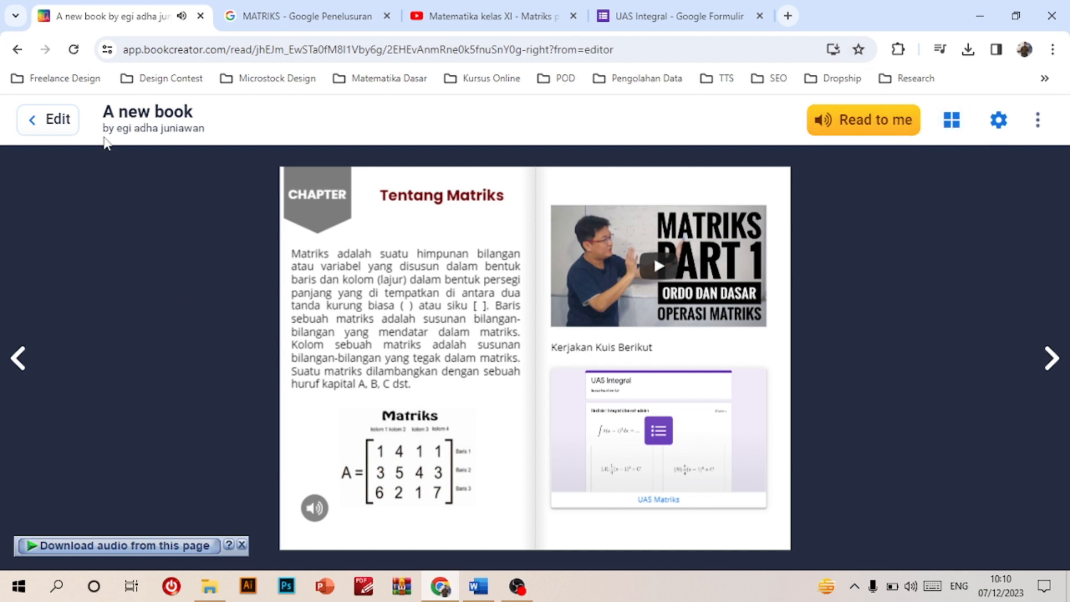
{"action": "left_click", "coordinate": [52, 120]}
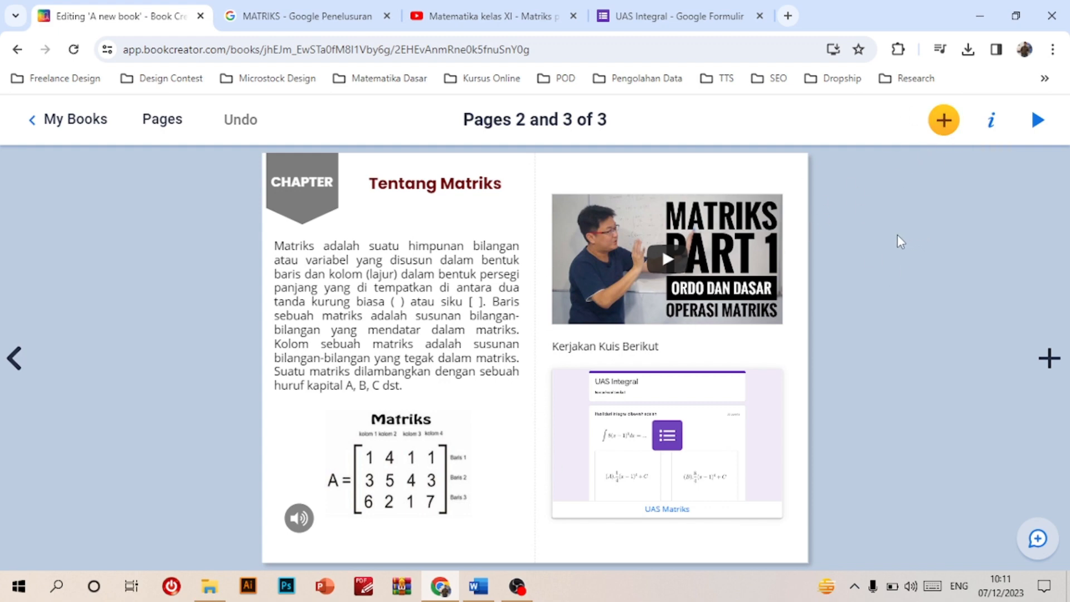
{"action": "left_click", "coordinate": [944, 119]}
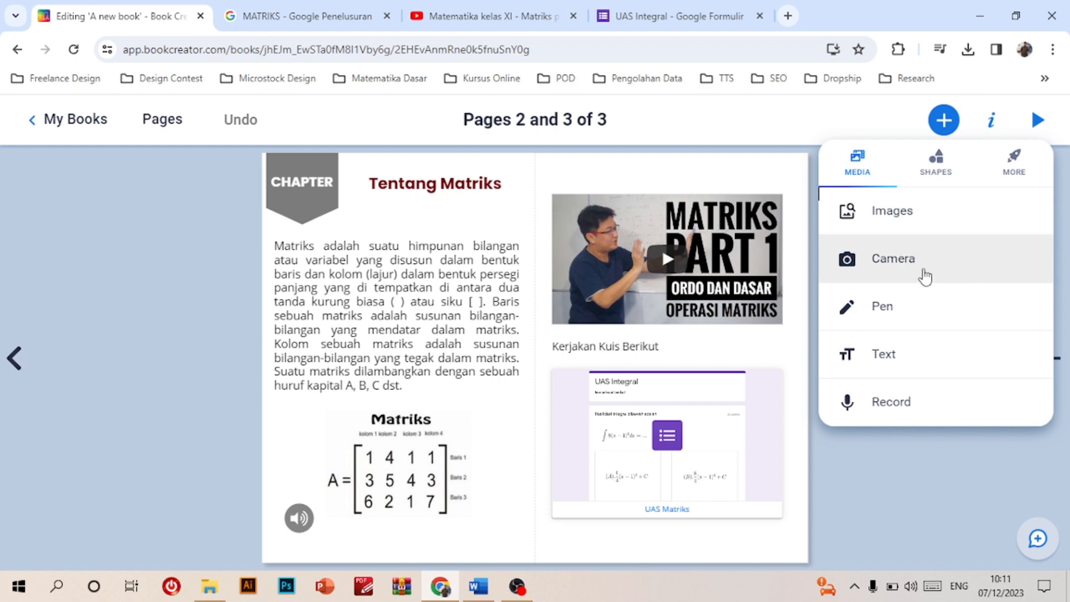
{"action": "left_click", "coordinate": [881, 524]}
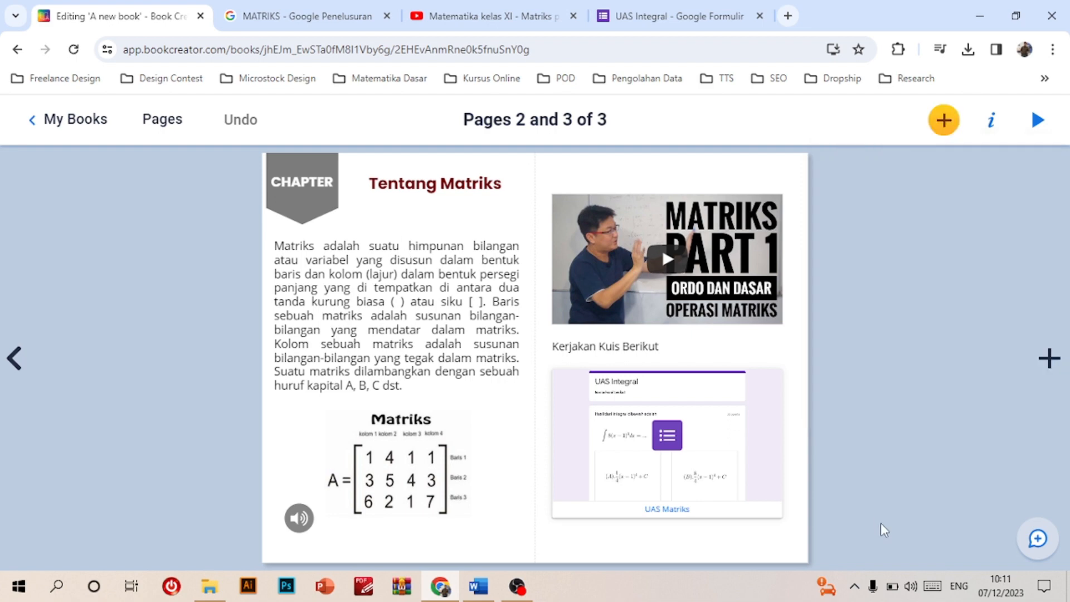